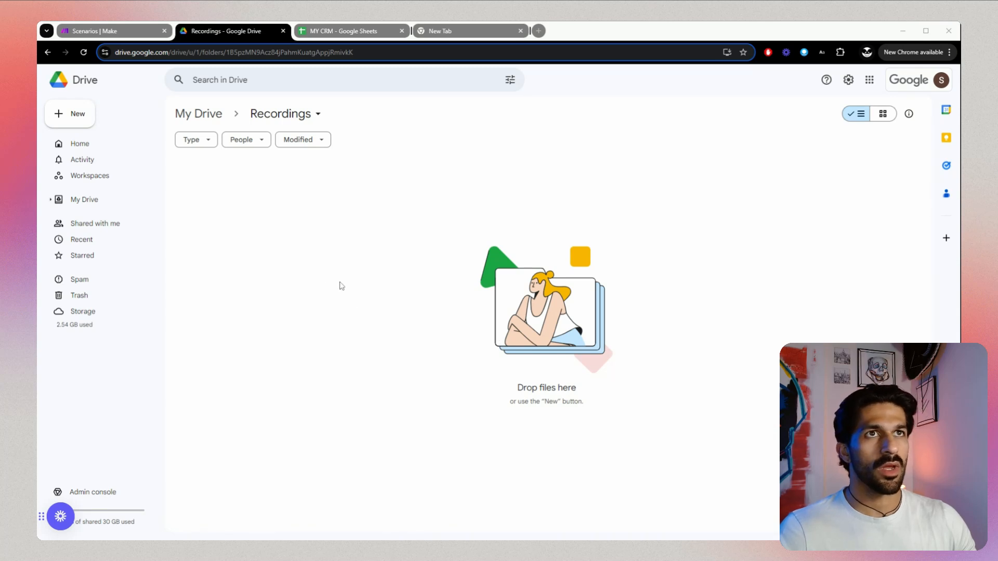
# Open the MY CRM spreadsheet and examine the People sheet's Name, Tag and Connection columns, including the available tag options.
pyautogui.click(360, 32)
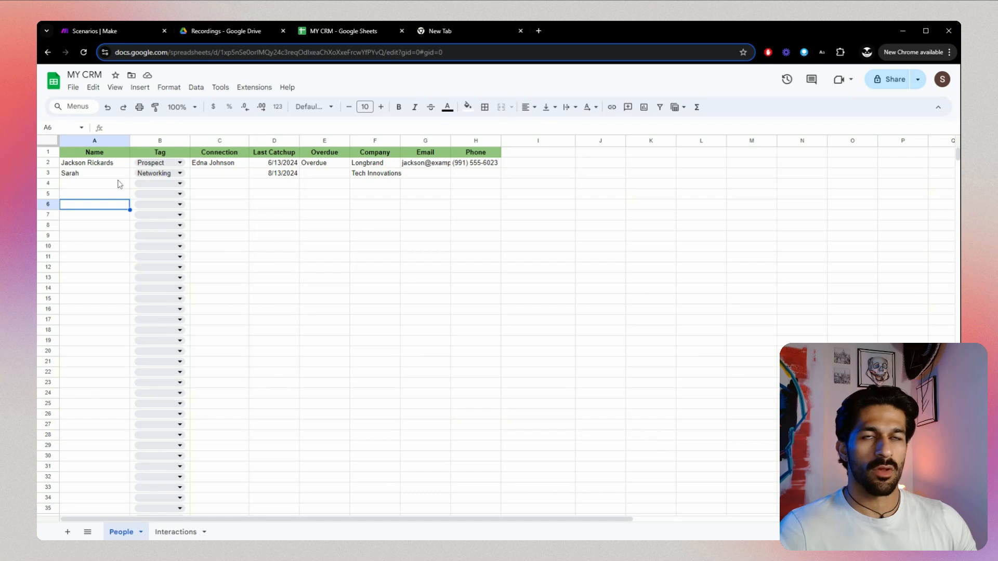
pyautogui.click(123, 156)
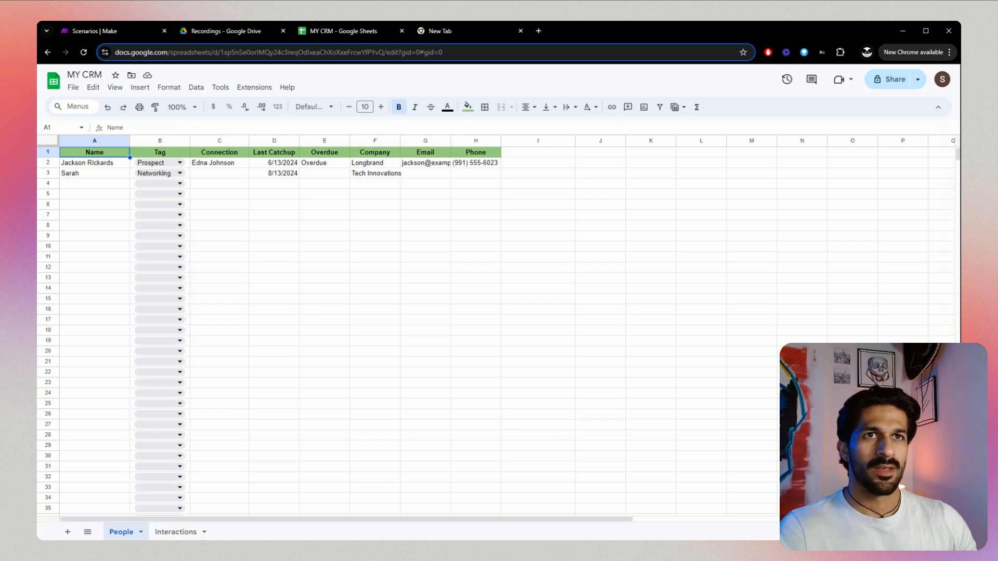
pyautogui.click(162, 153)
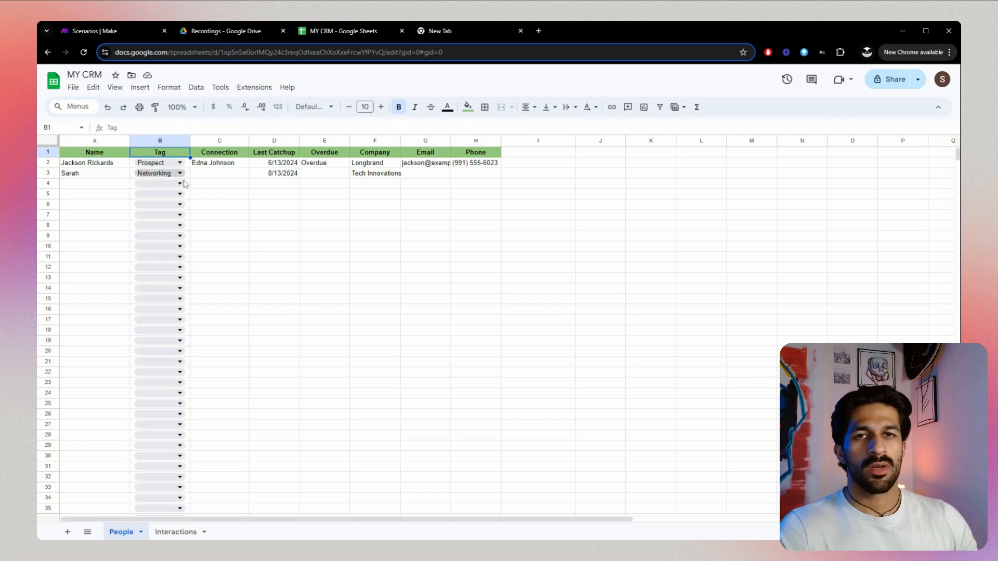
pyautogui.click(177, 175)
pyautogui.click(181, 176)
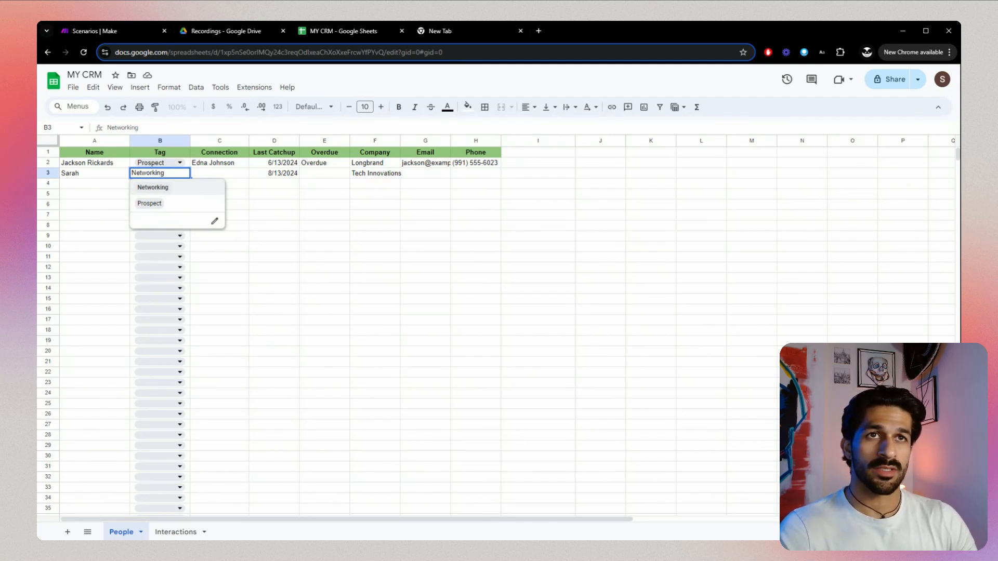
pyautogui.click(223, 176)
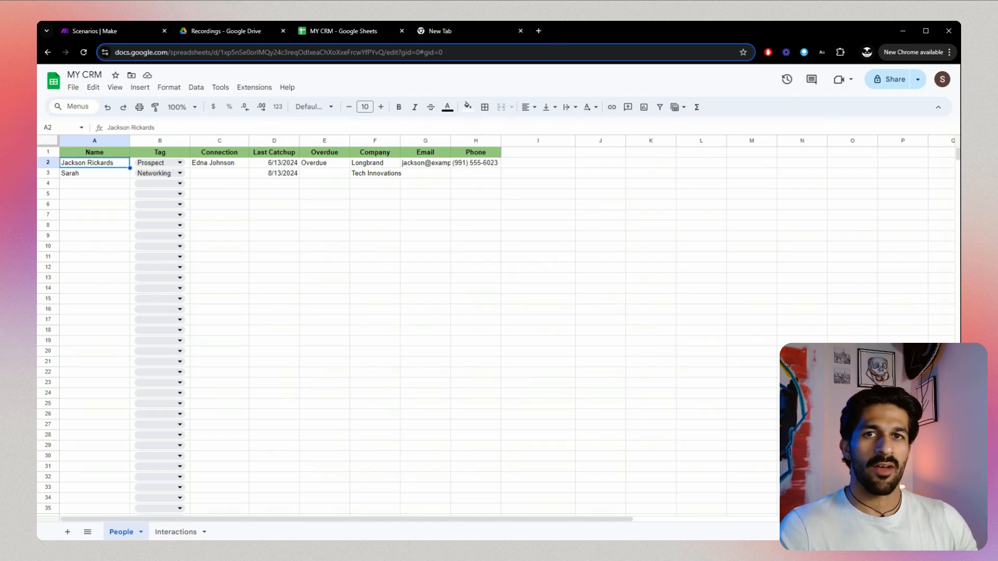
pyautogui.click(236, 174)
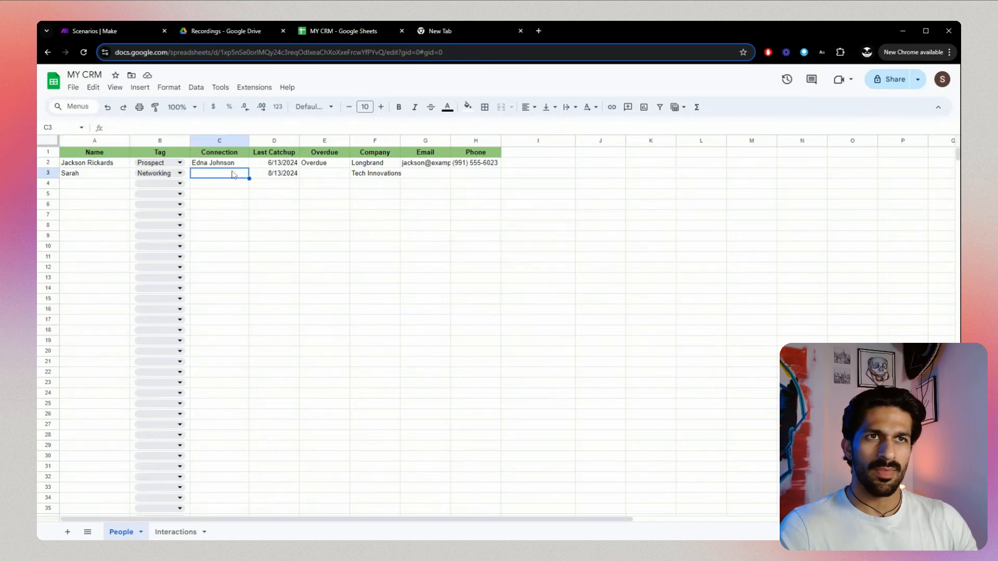
pyautogui.click(241, 167)
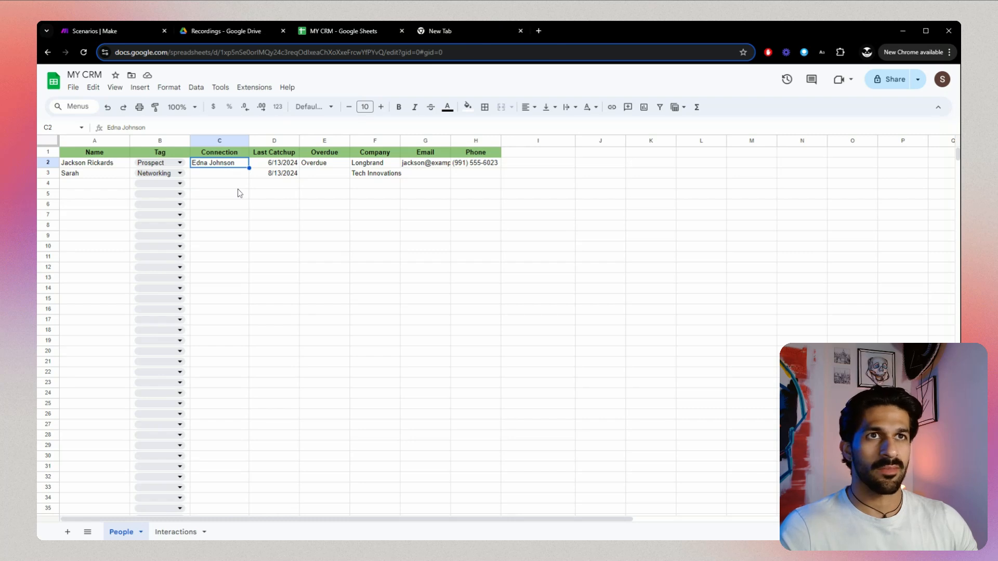
# Examine the Last Catchup dates and the formula in the Overdue column of the People sheet.
pyautogui.click(260, 184)
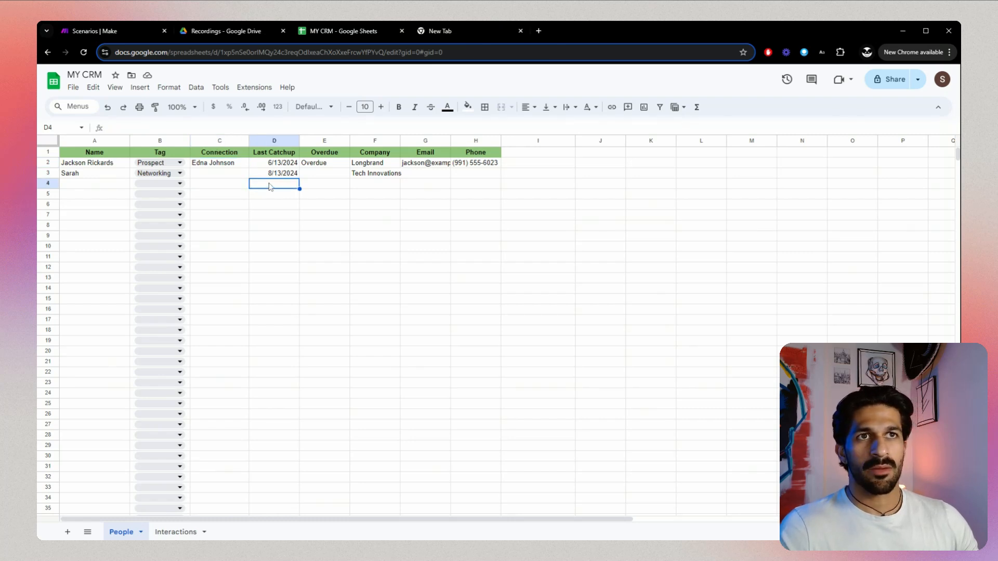
pyautogui.moveTo(279, 166); pyautogui.dragTo(289, 176)
pyautogui.click(281, 185)
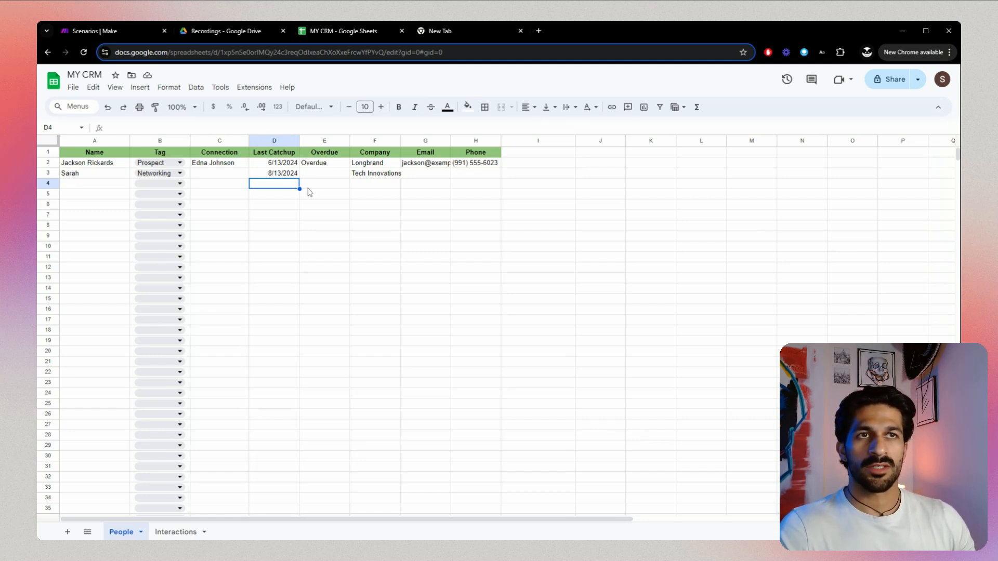
pyautogui.click(321, 165)
pyautogui.click(325, 176)
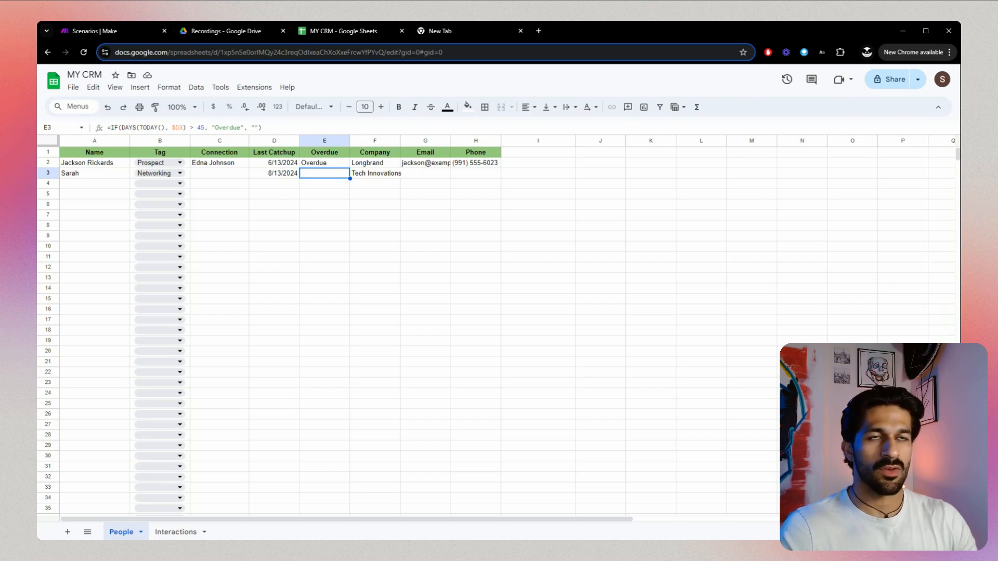
pyautogui.click(312, 194)
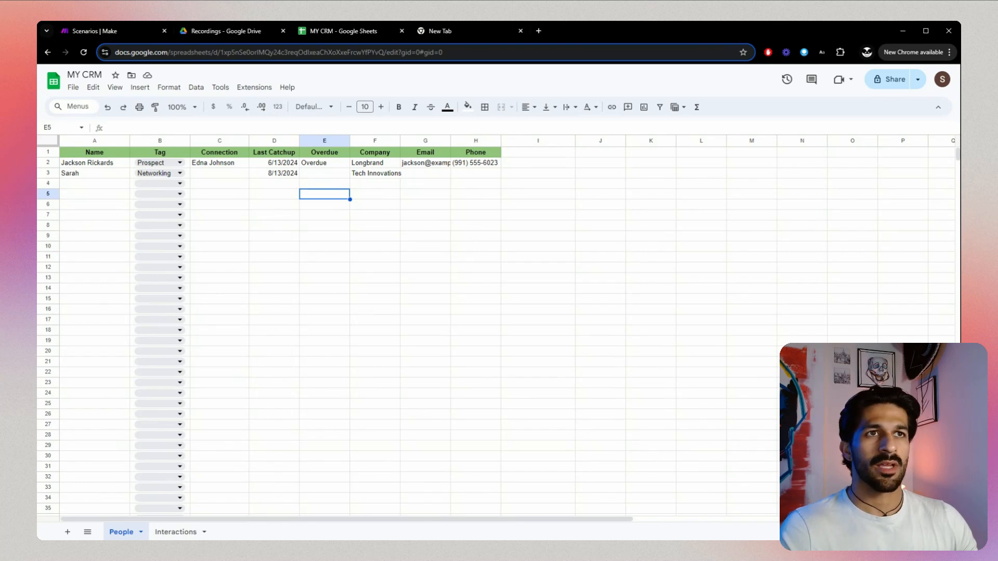
# Review the Company, Email and Phone entries for both contacts in the People sheet.
pyautogui.click(395, 197)
pyautogui.moveTo(391, 163); pyautogui.dragTo(391, 175)
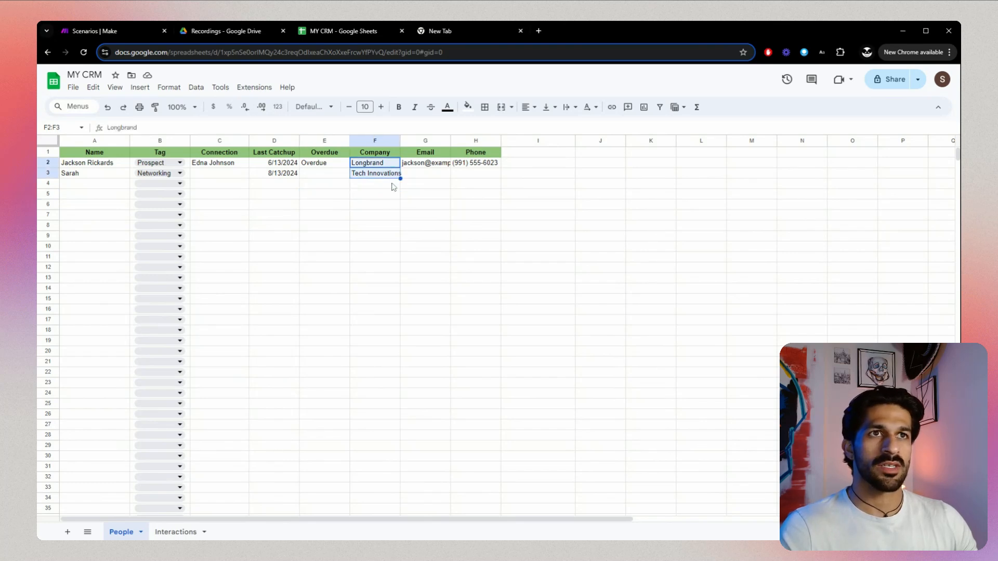
pyautogui.click(391, 187)
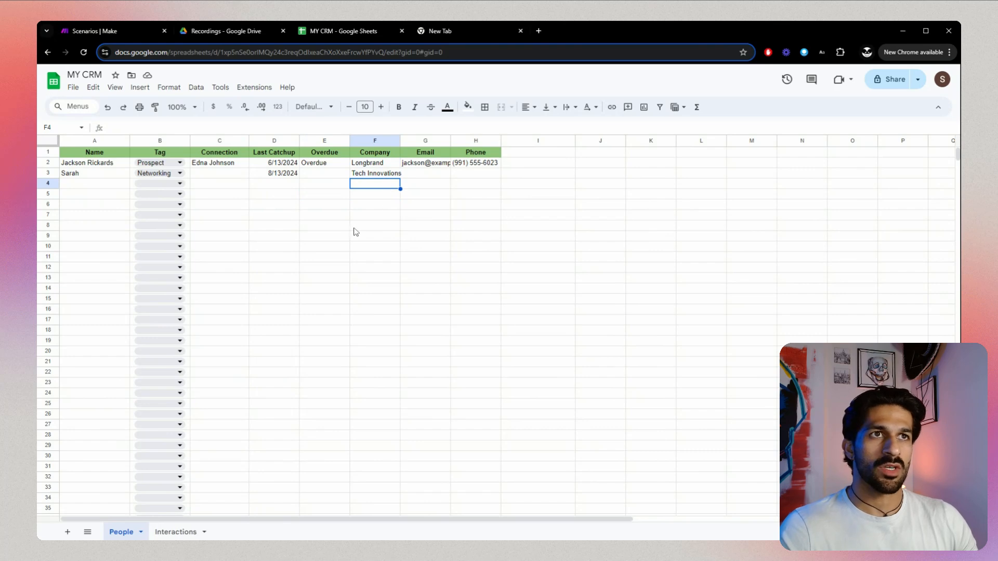
pyautogui.click(437, 177)
pyautogui.click(461, 166)
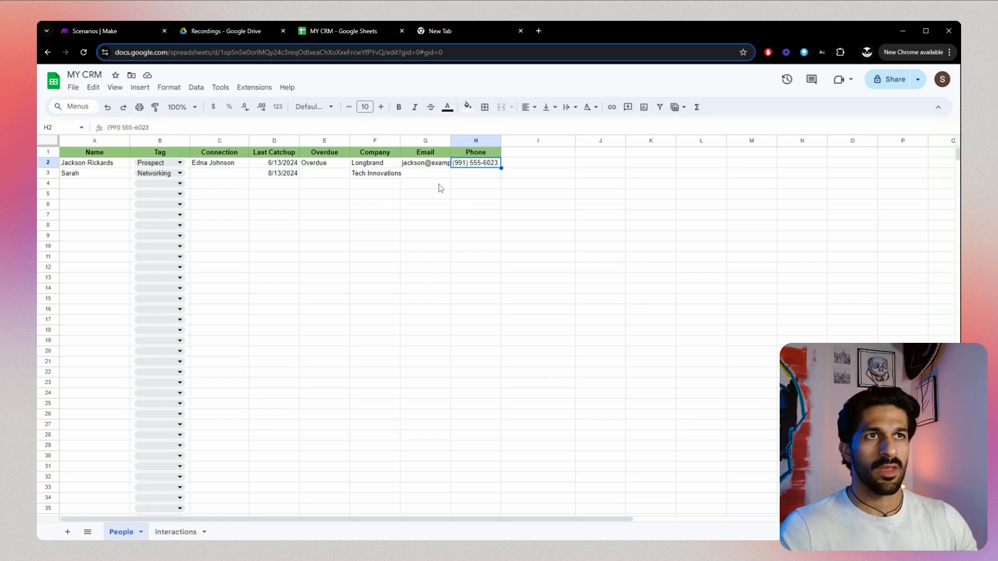
pyautogui.click(435, 166)
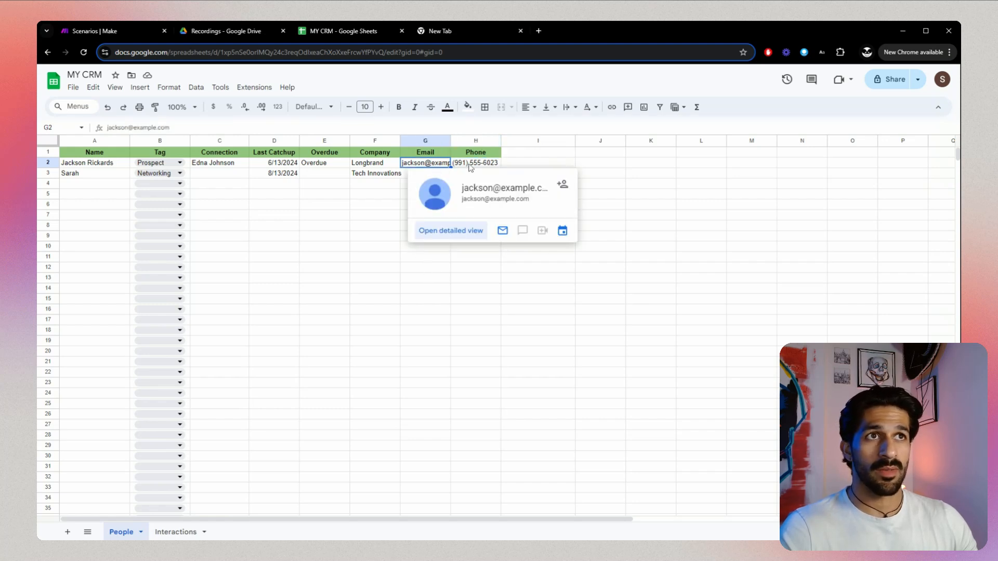
pyautogui.click(469, 165)
pyautogui.moveTo(435, 180); pyautogui.dragTo(467, 179)
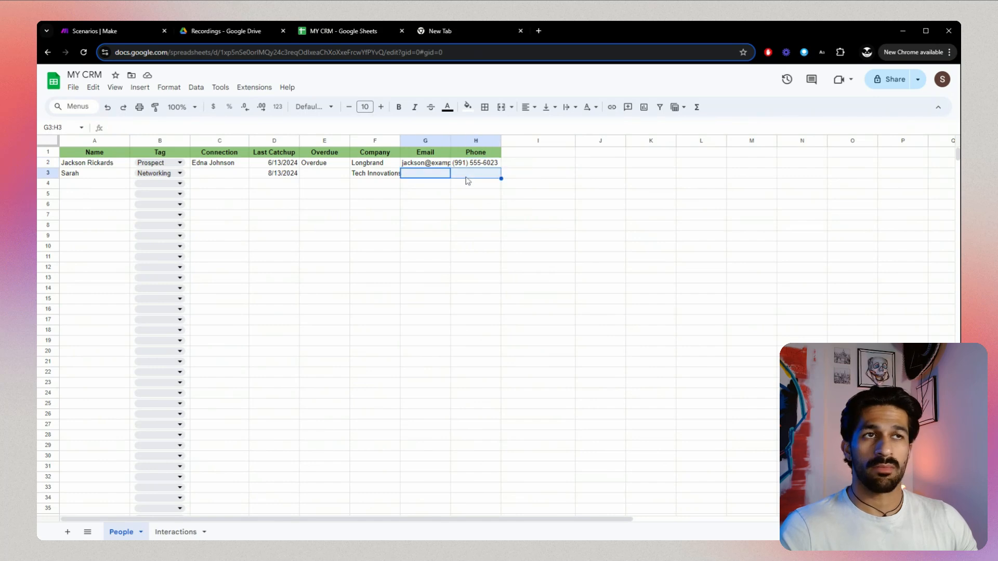
pyautogui.click(391, 249)
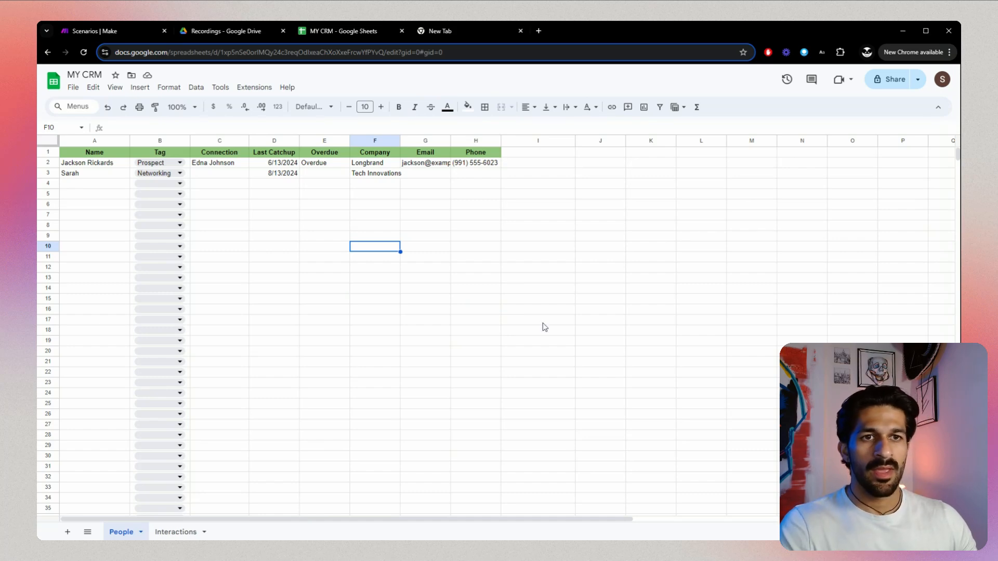
# View the Interactions sheet and compare its Contact column with the contacts in the People sheet.
pyautogui.click(176, 532)
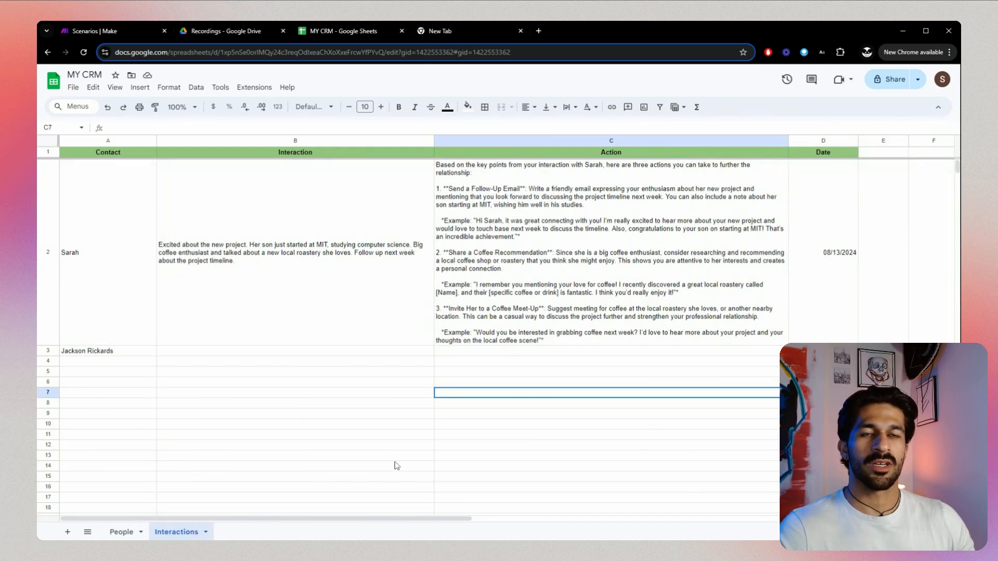
pyautogui.click(274, 408)
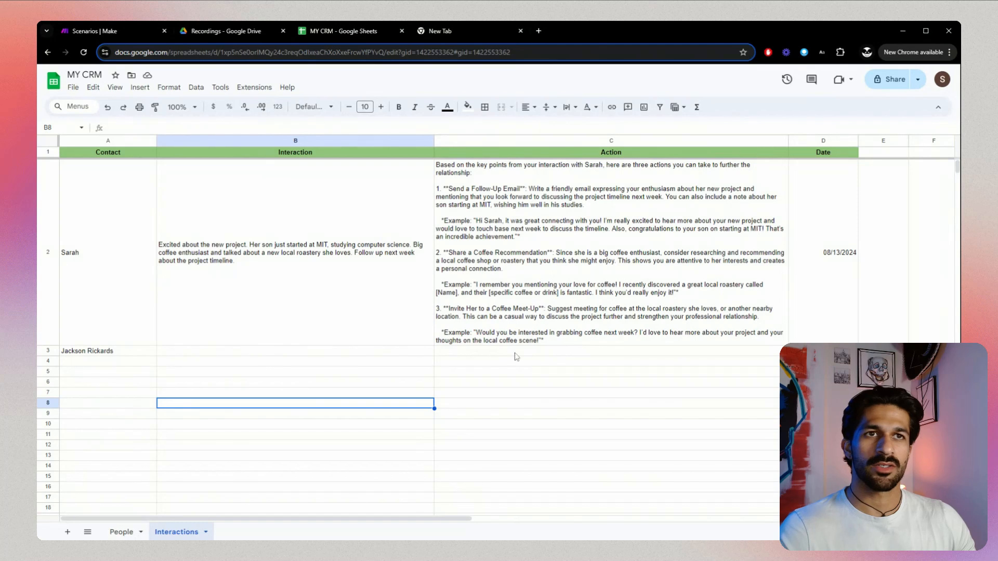
pyautogui.click(133, 240)
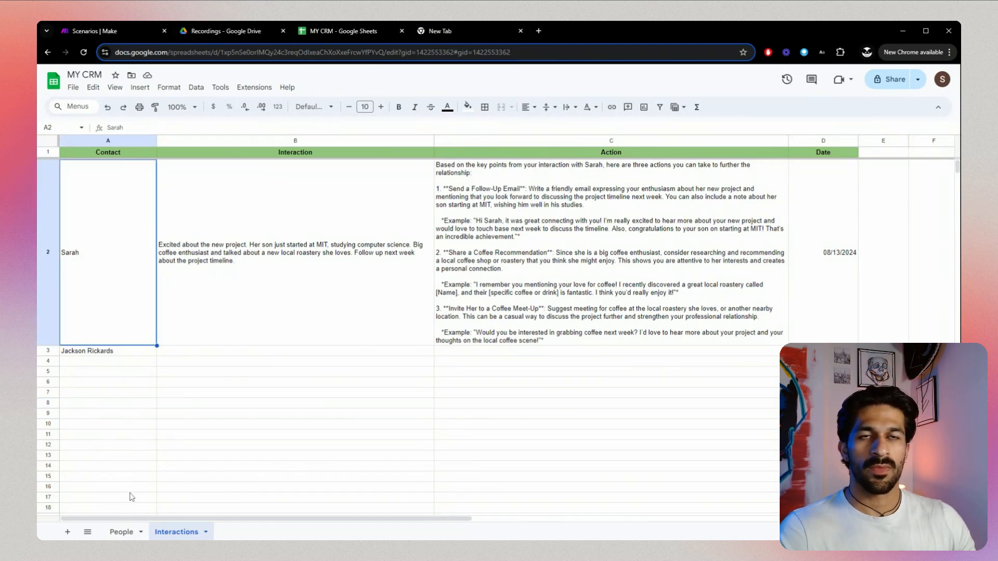
pyautogui.click(121, 532)
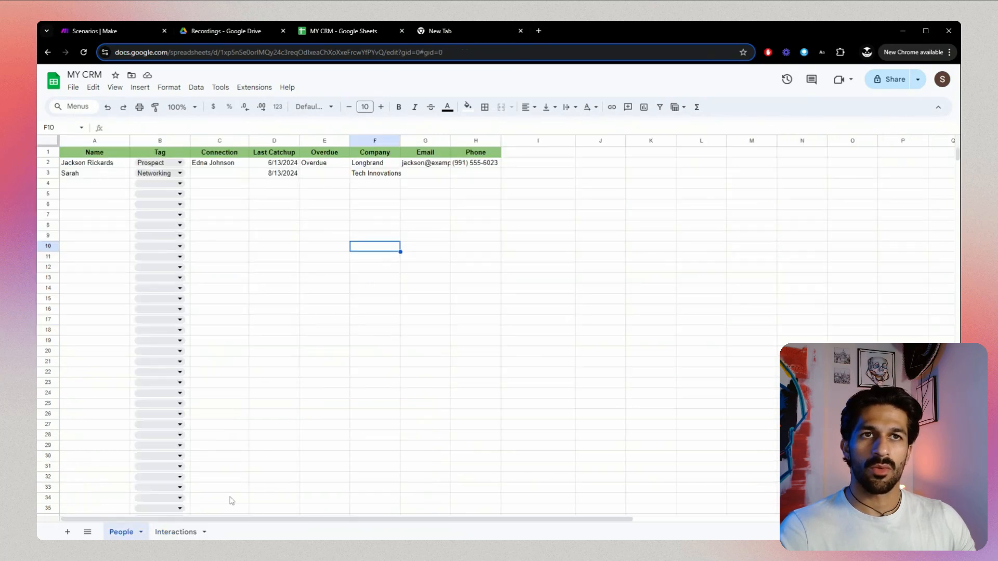
pyautogui.click(179, 531)
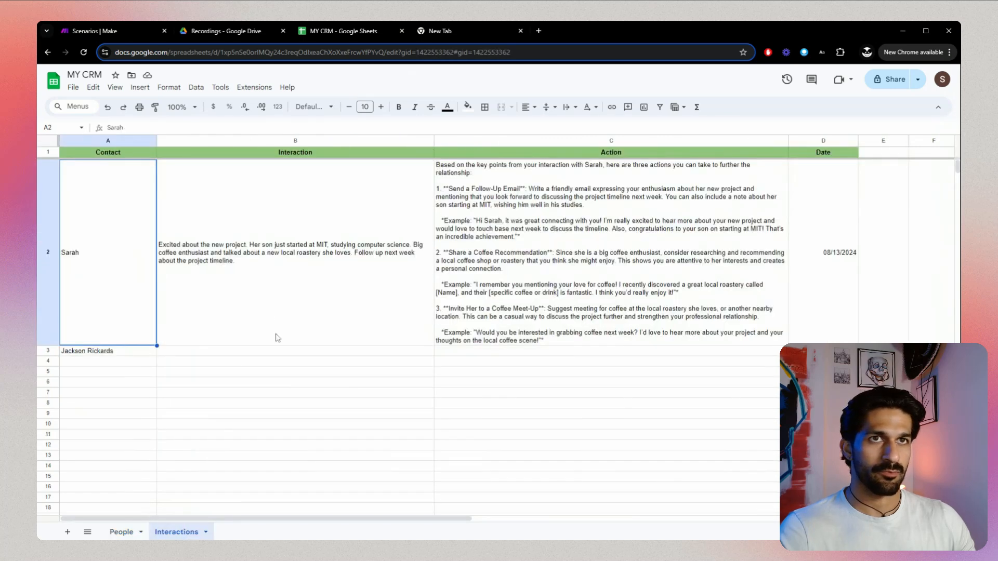
# Read the first record's Interaction, Action and Date entries in the Interactions sheet and compare them with the People sheet.
pyautogui.click(279, 313)
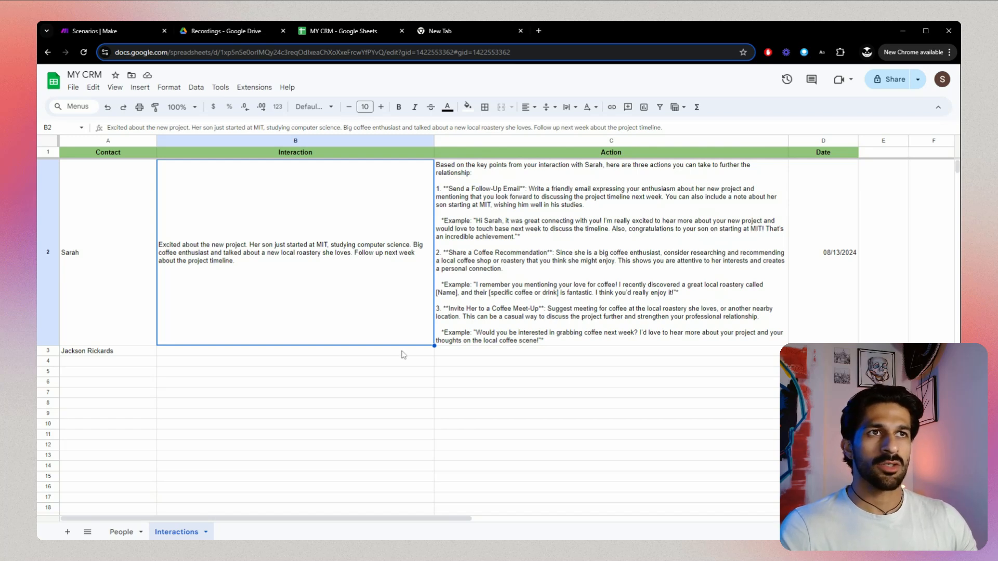
pyautogui.click(560, 276)
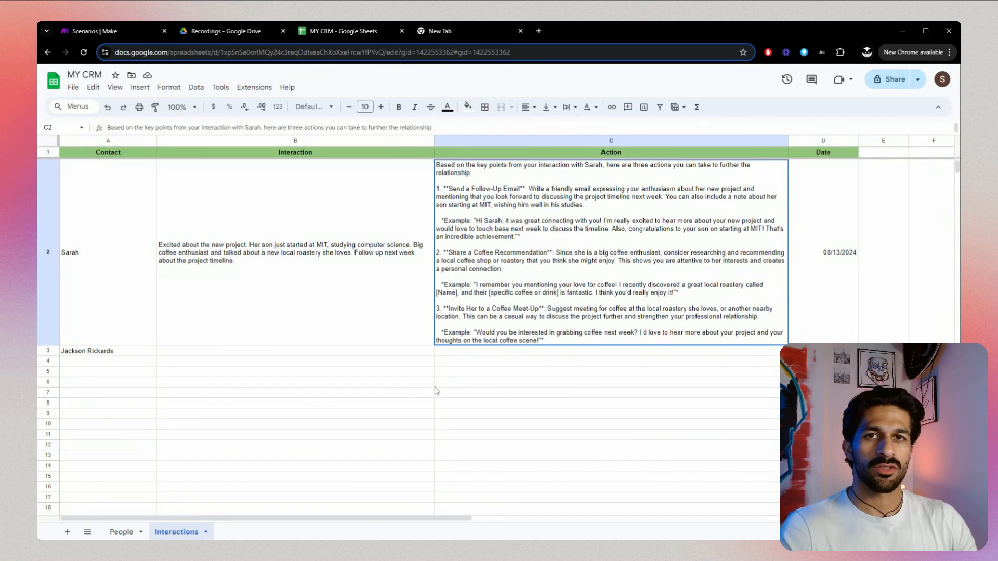
pyautogui.click(402, 326)
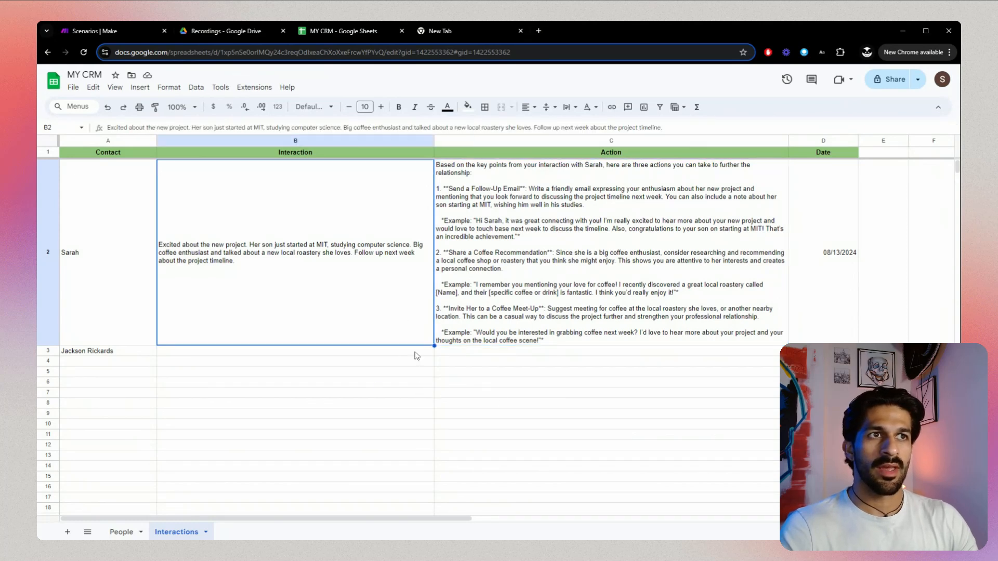
pyautogui.click(445, 342)
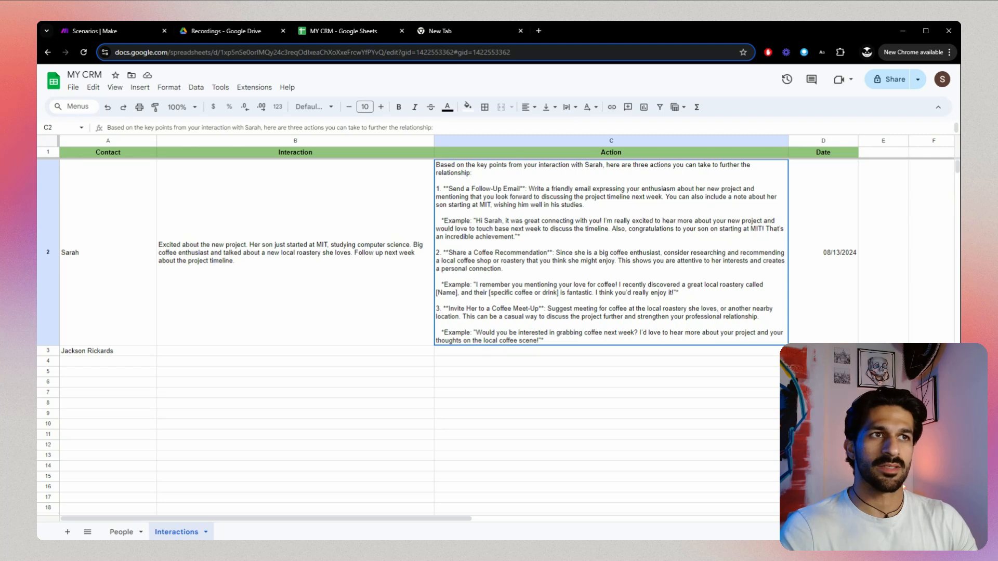
pyautogui.click(823, 308)
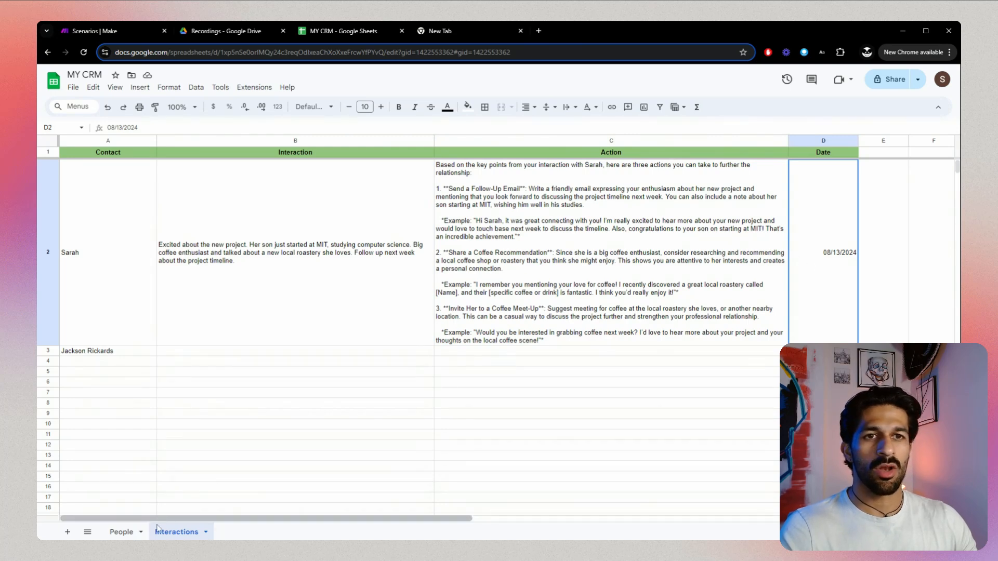
pyautogui.click(121, 532)
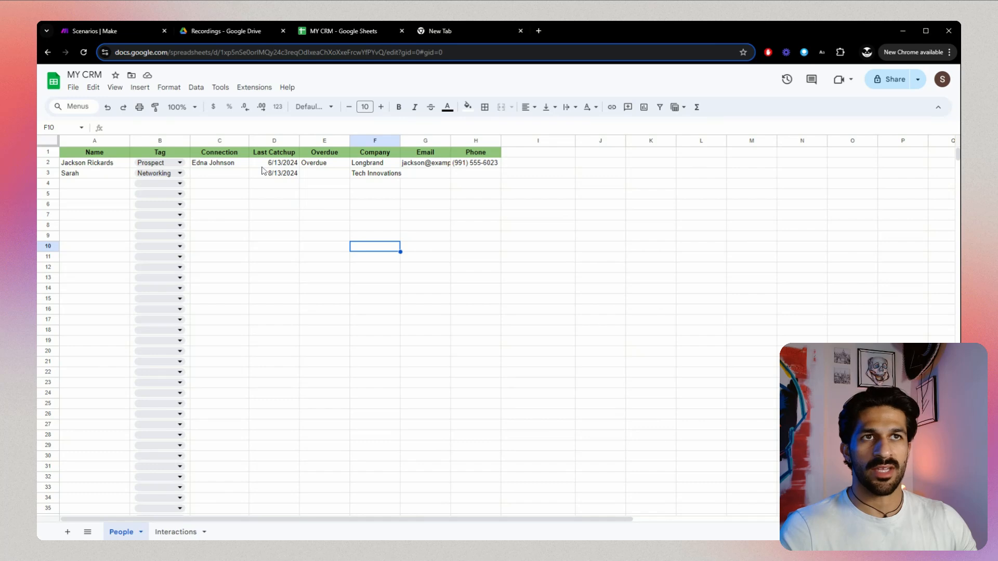
pyautogui.click(177, 532)
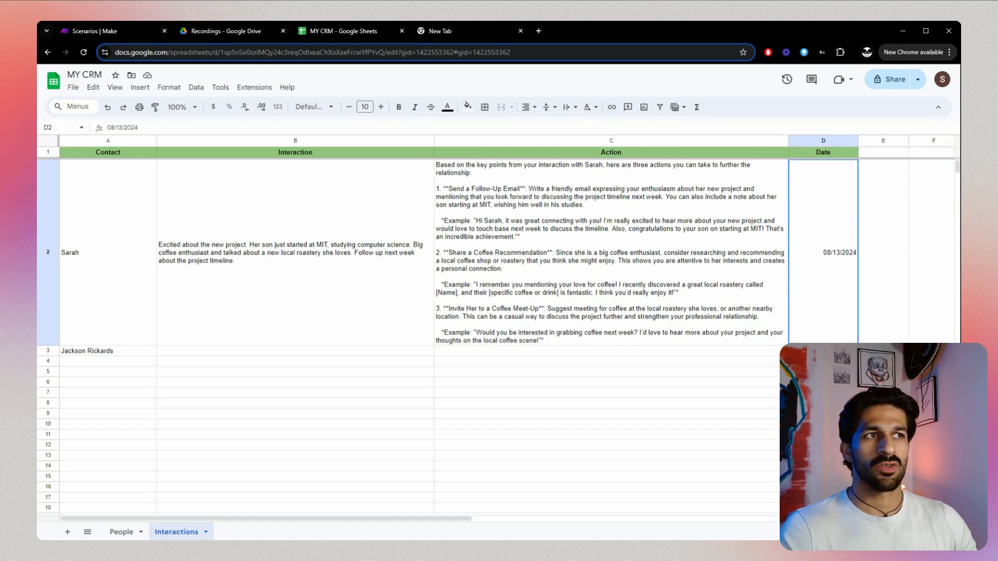
pyautogui.click(115, 532)
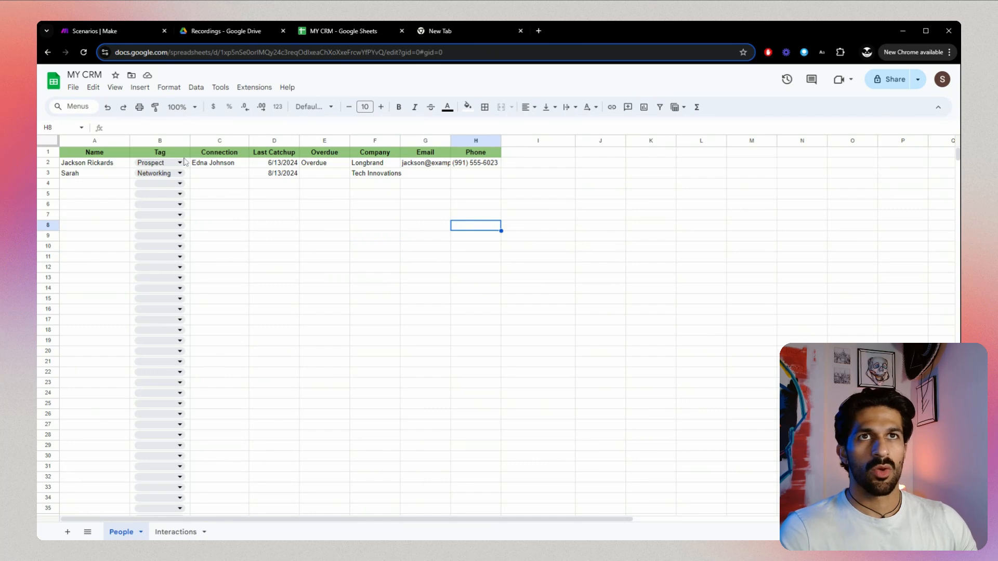
# Switch to Make, create a new scenario and name it "Audio → Key Points → CRM".
pyautogui.click(142, 40)
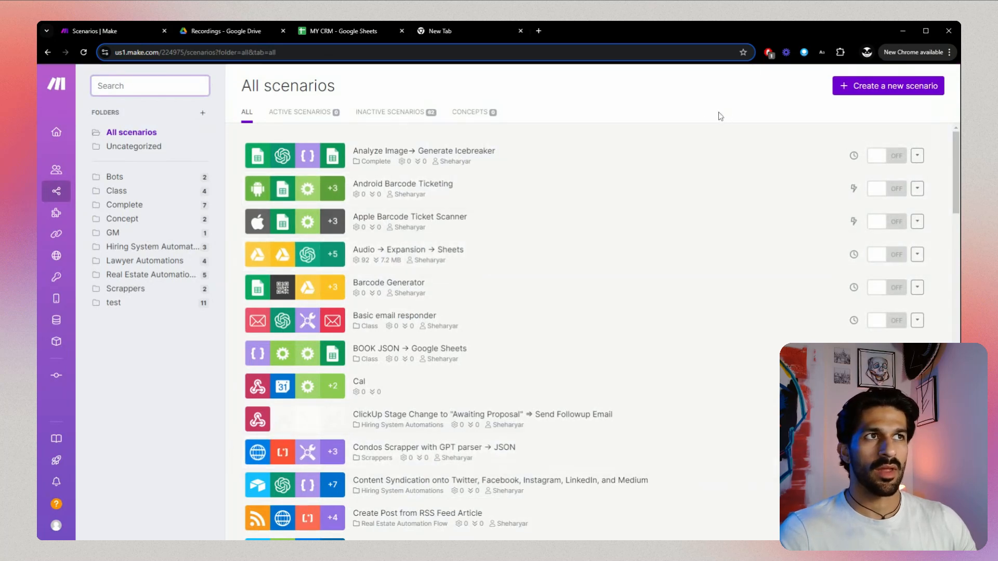
pyautogui.click(868, 92)
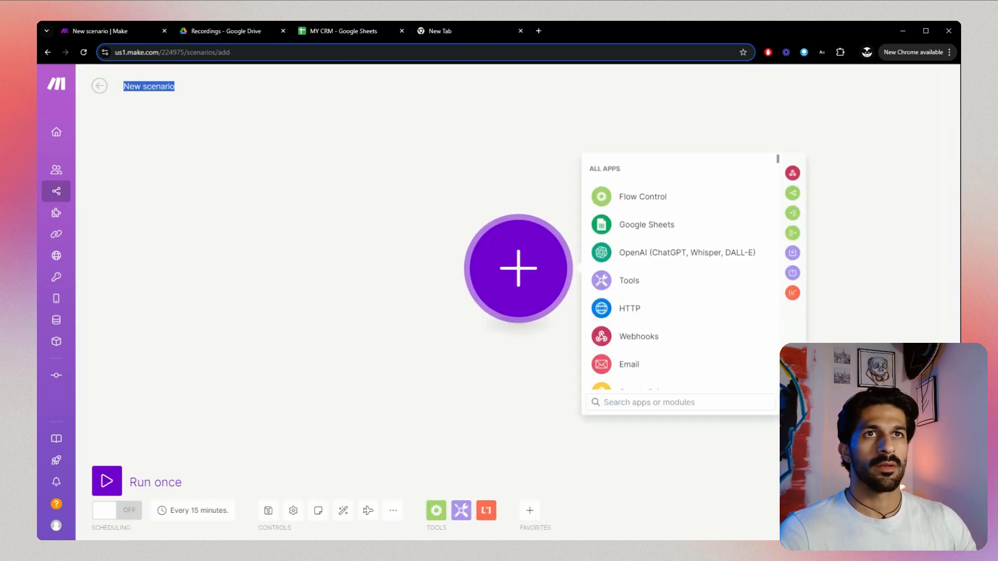
pyautogui.write('Audio')
pyautogui.write(' ->')
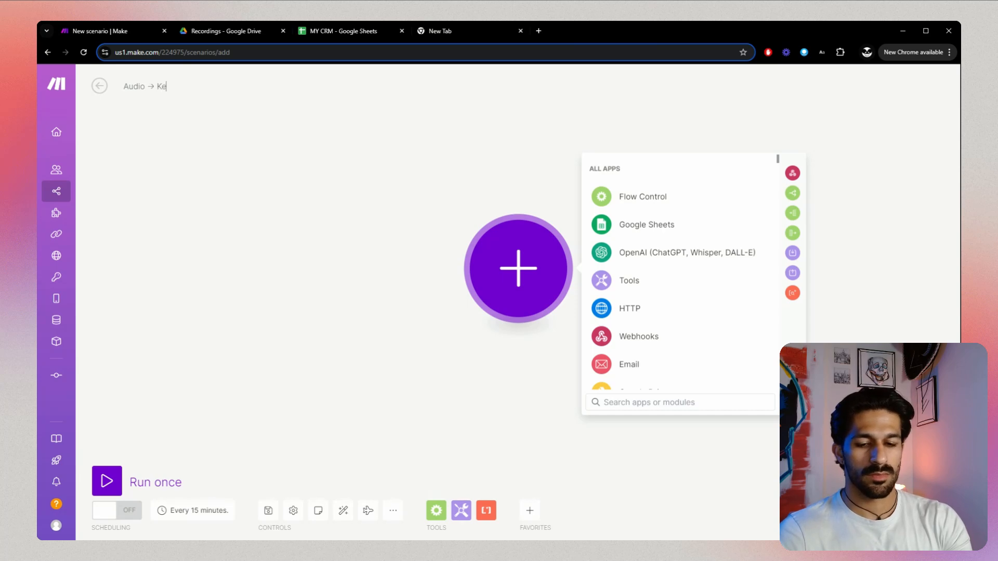
pyautogui.write('Key Points')
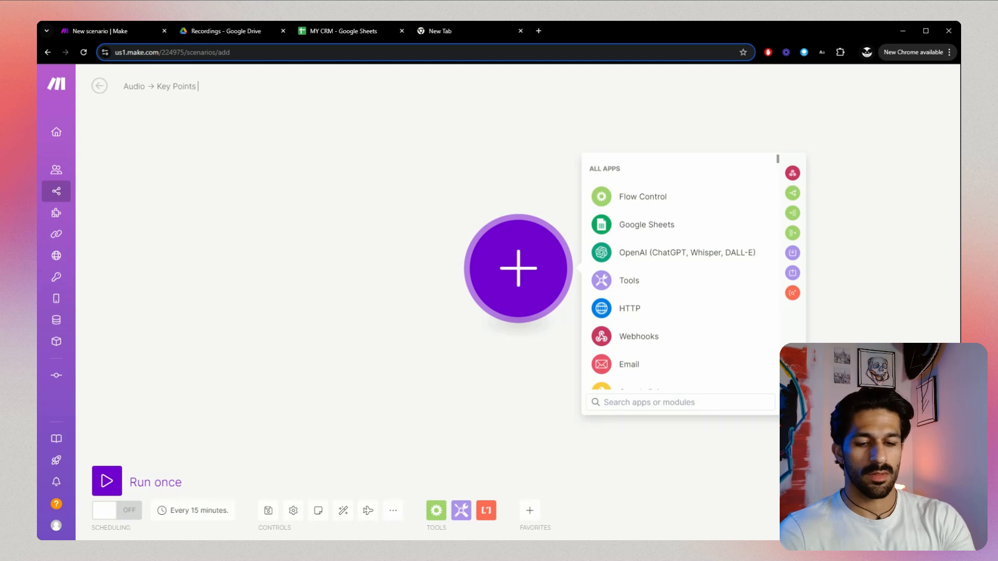
pyautogui.write(' → CRM')
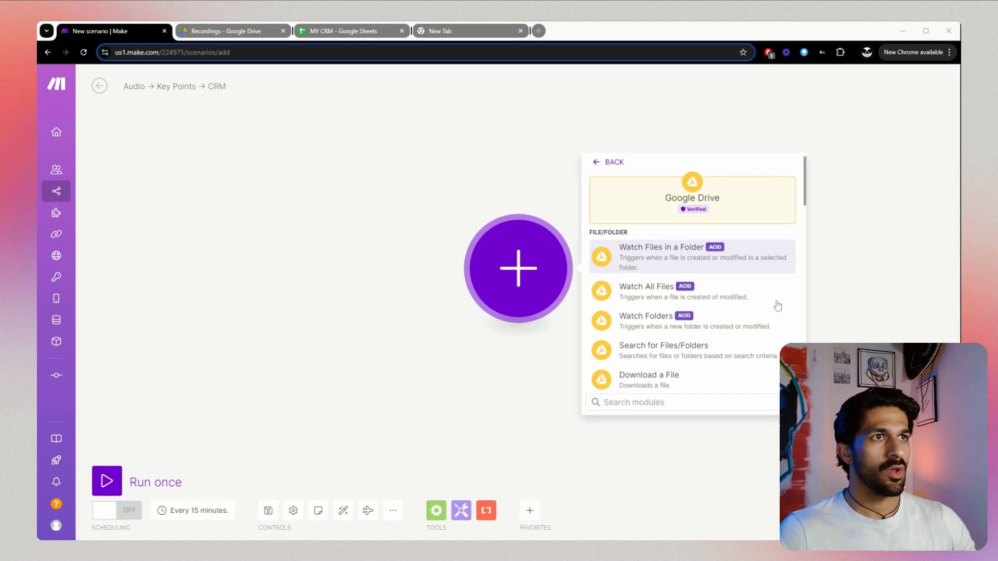
# Add a Google Drive Watch Files in a Folder trigger that watches the Recordings folder in My Drive.
pyautogui.click(674, 264)
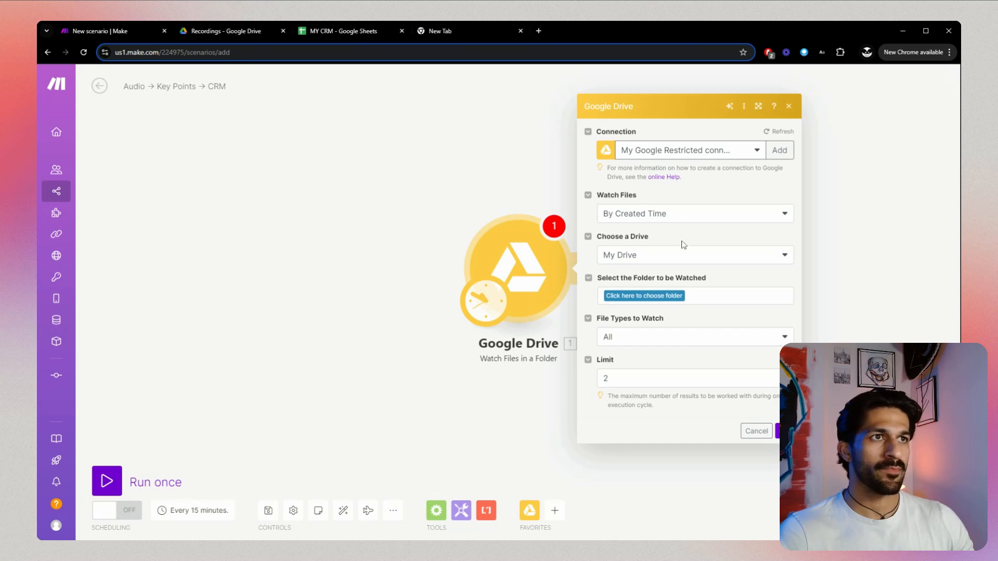
pyautogui.click(696, 262)
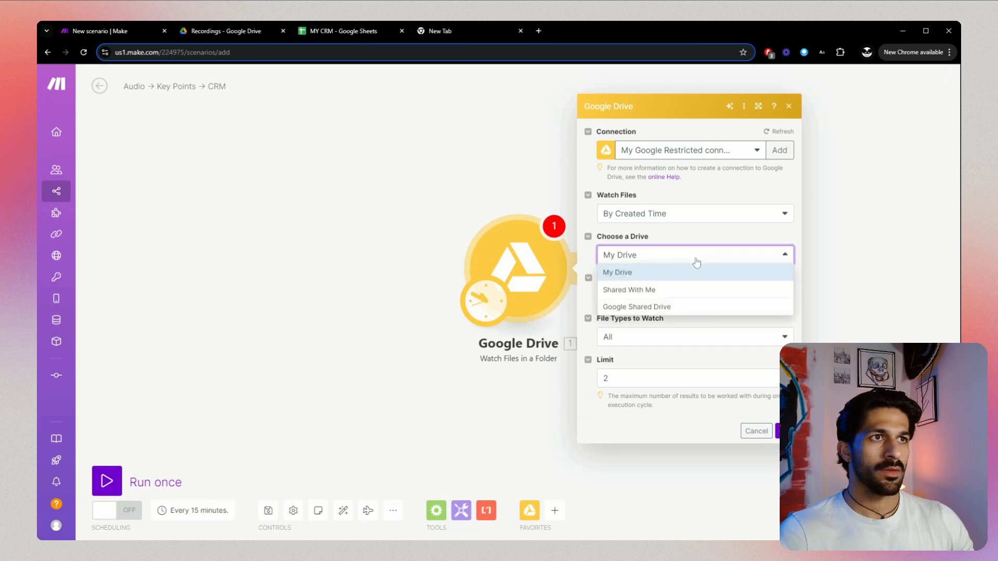
pyautogui.click(696, 270)
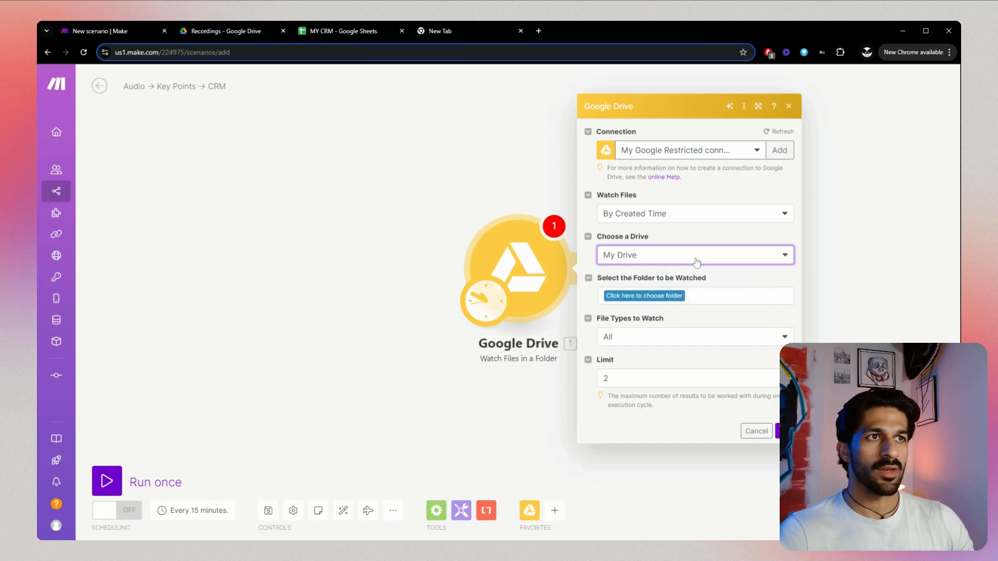
pyautogui.click(675, 298)
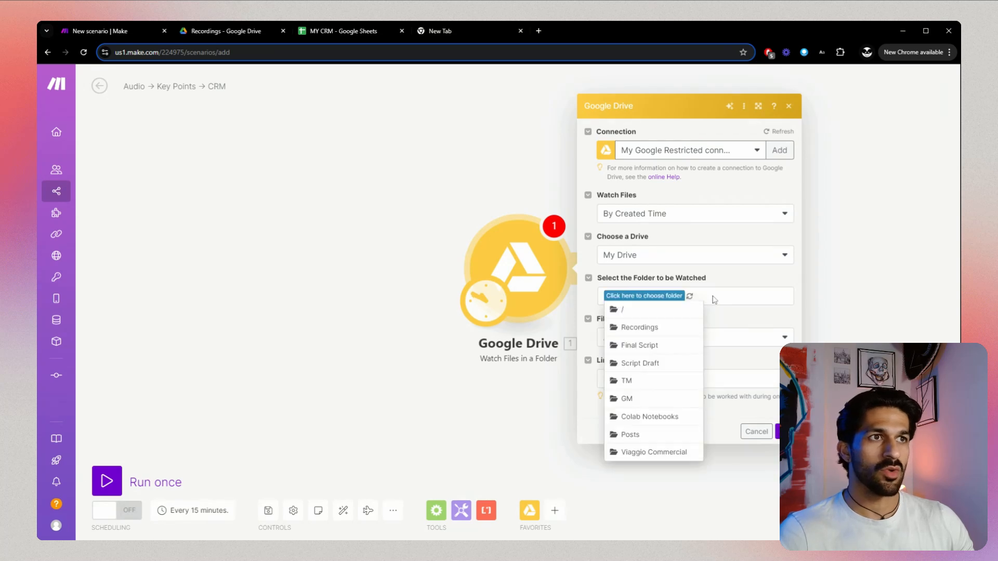
pyautogui.click(656, 328)
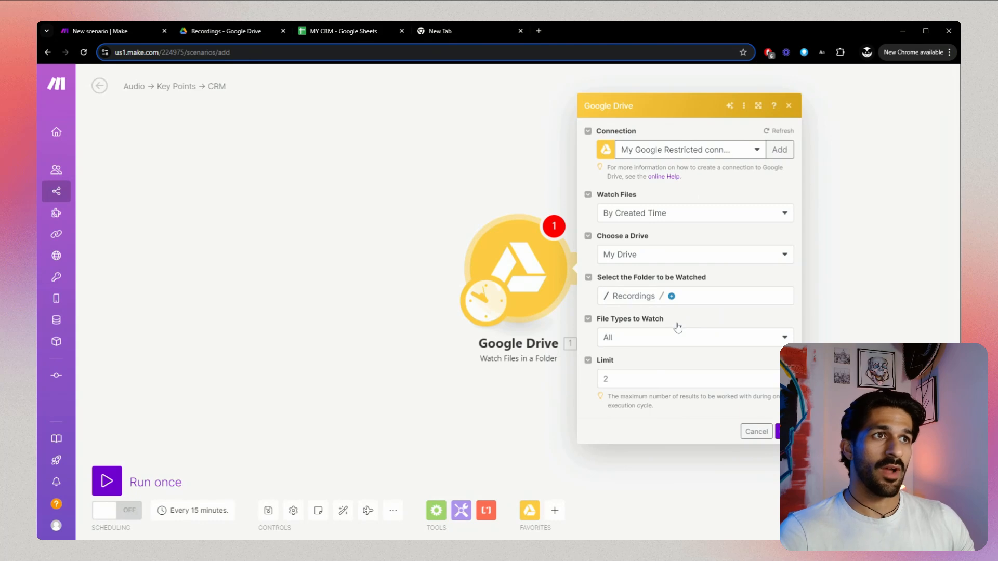
# Keep all file types watched, set the trigger's limit to 1, and start processing from now on.
pyautogui.click(635, 338)
pyautogui.click(634, 340)
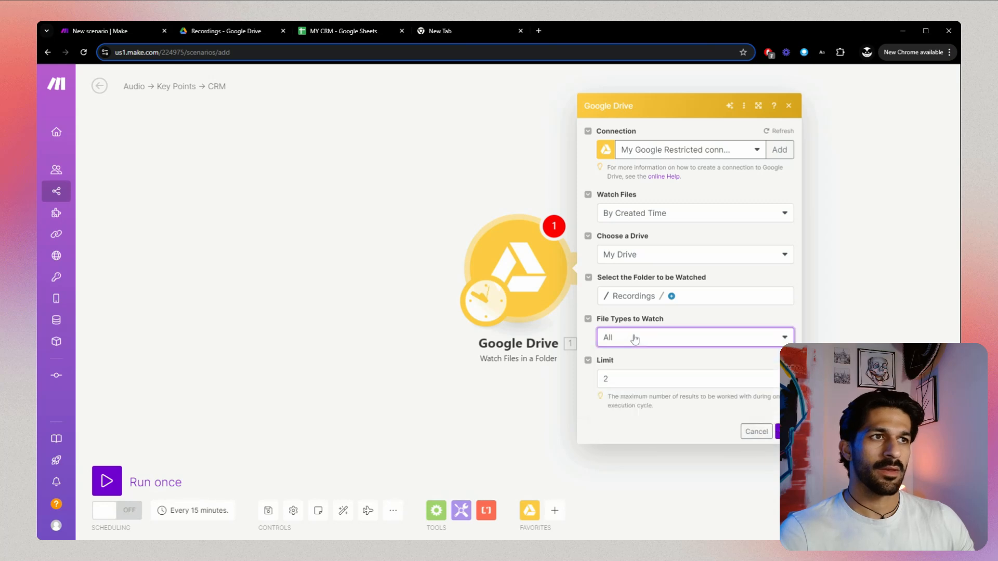
pyautogui.click(639, 363)
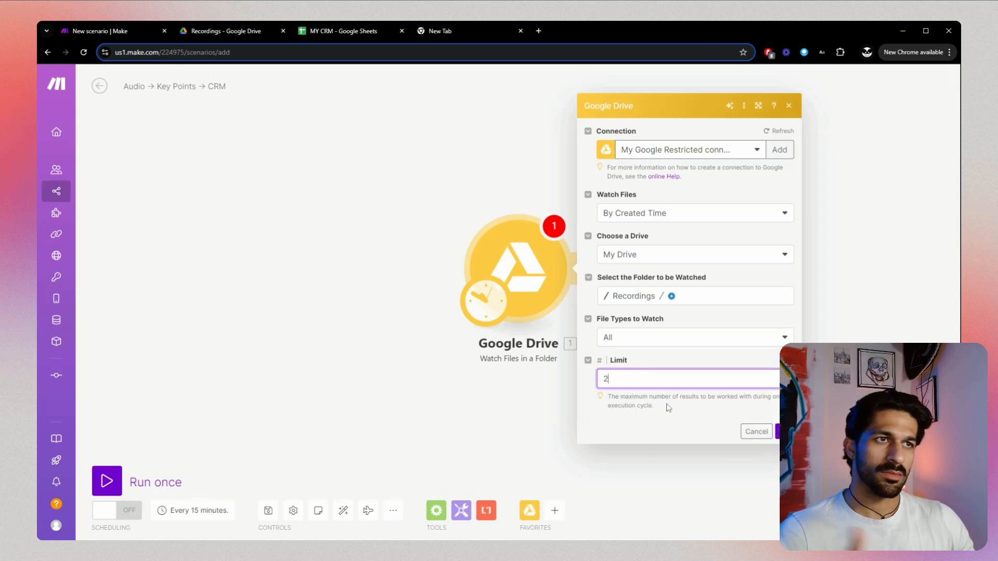
pyautogui.click(667, 405)
pyautogui.click(666, 380)
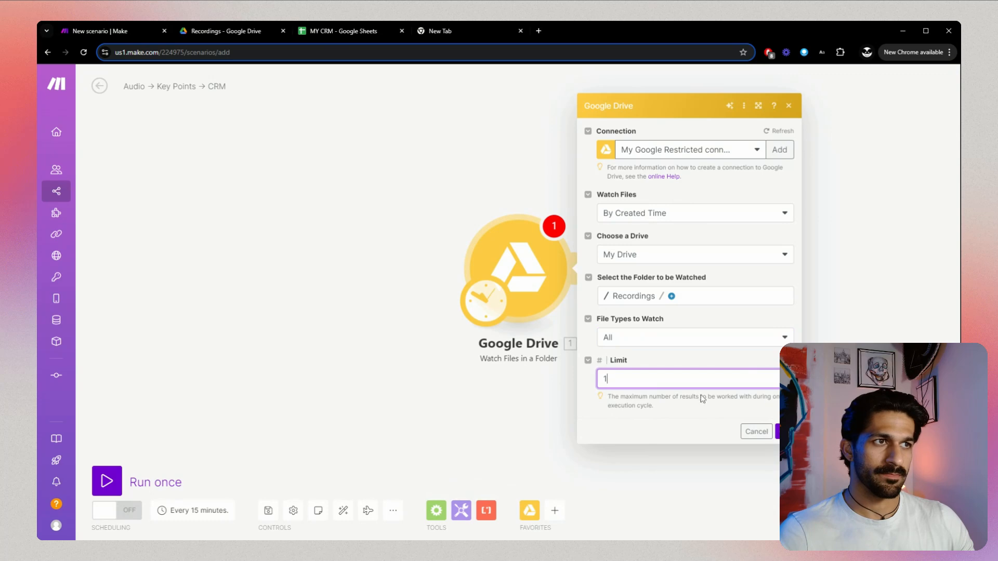
pyautogui.click(782, 432)
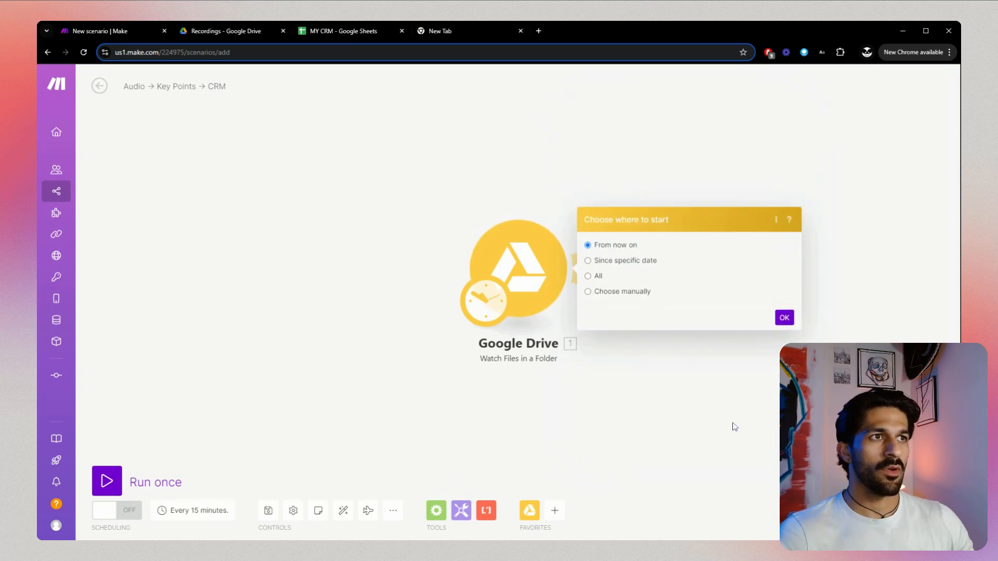
pyautogui.click(784, 318)
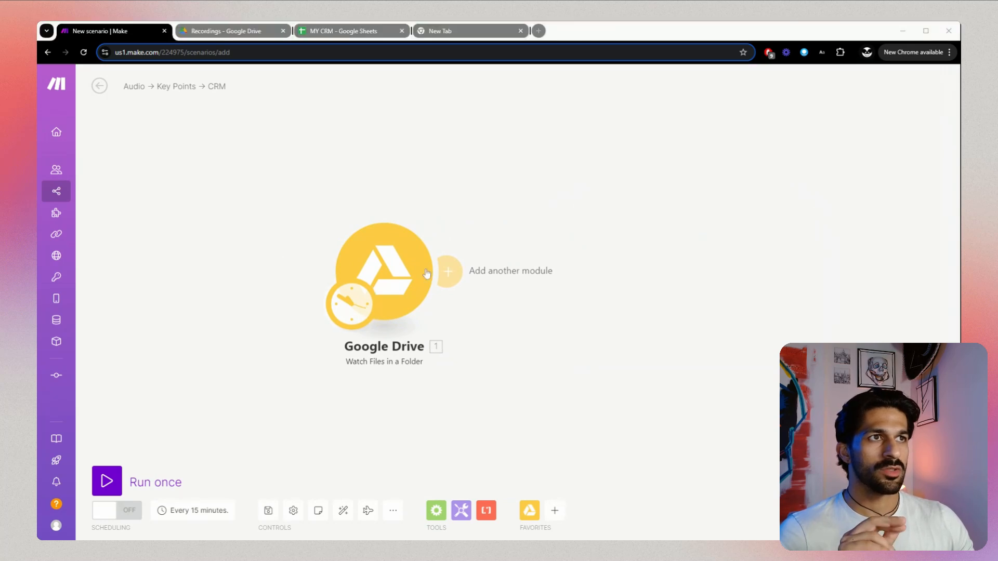
# Add a Google Drive Download a File module after the trigger and map its File ID to the watched file's File ID.
pyautogui.click(450, 268)
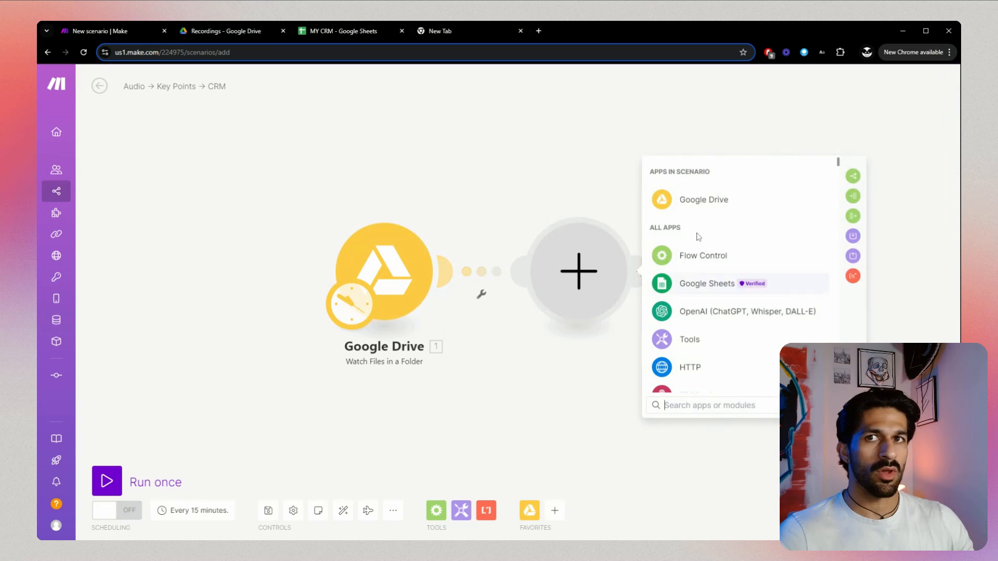
pyautogui.click(711, 209)
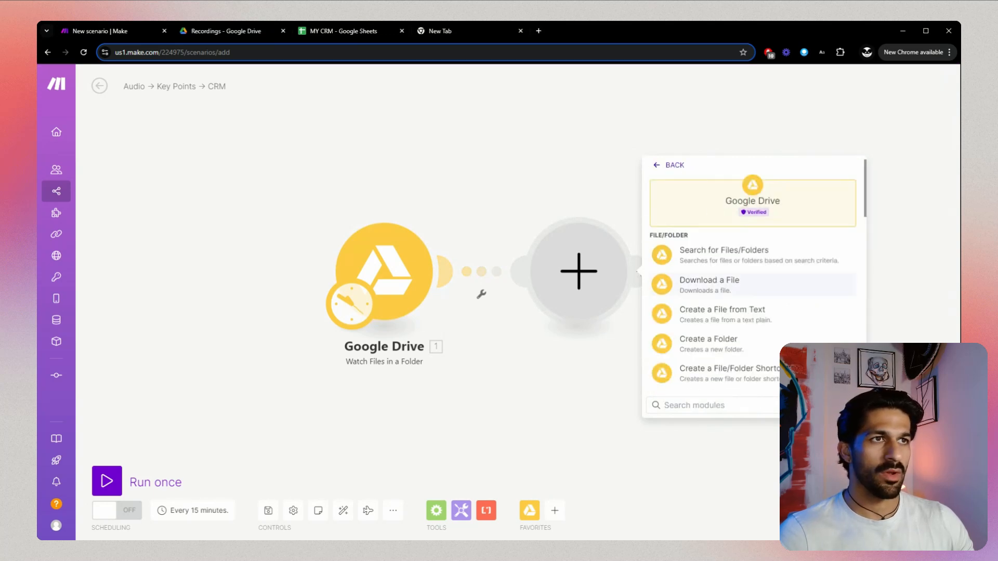
pyautogui.click(739, 294)
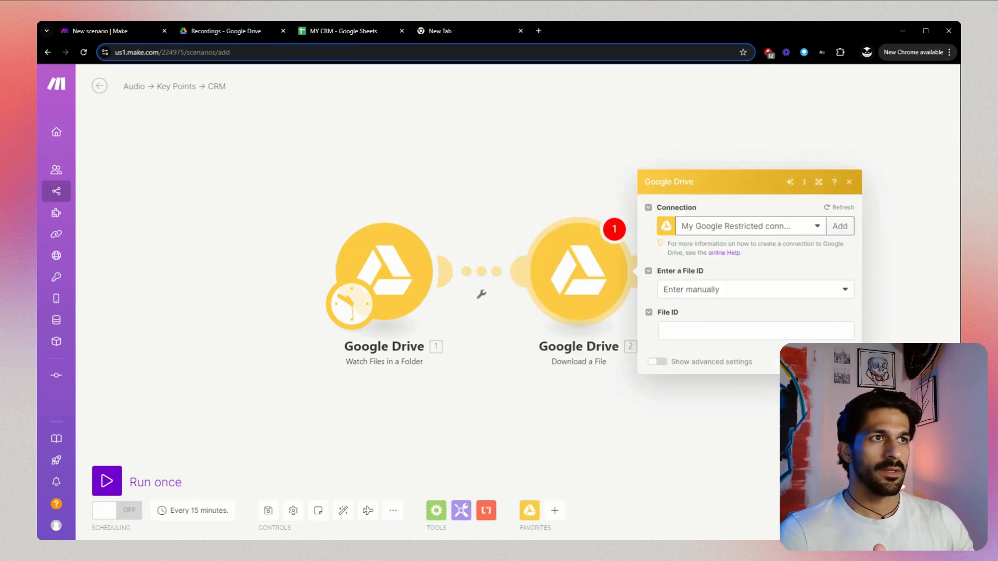
pyautogui.click(752, 289)
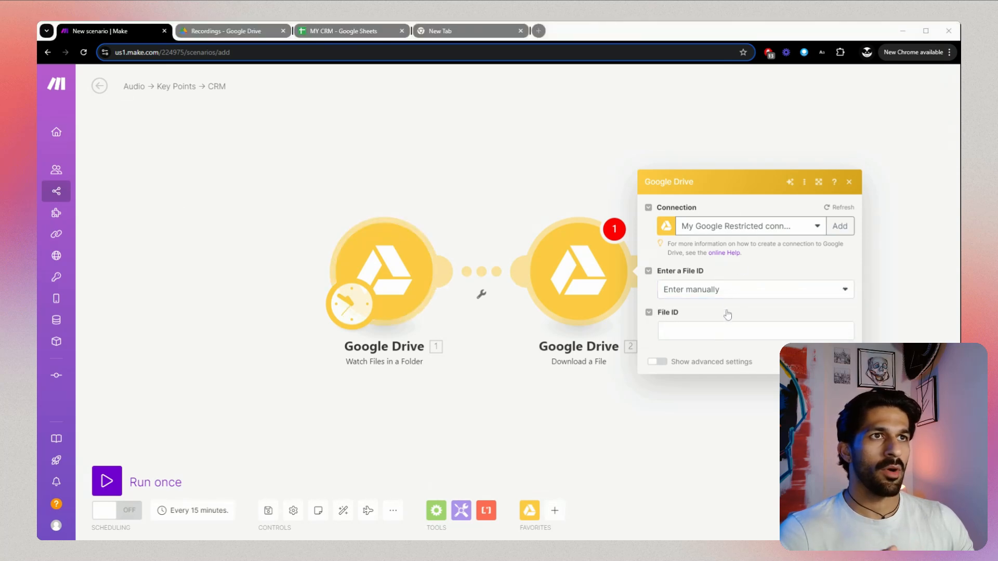
pyautogui.click(718, 331)
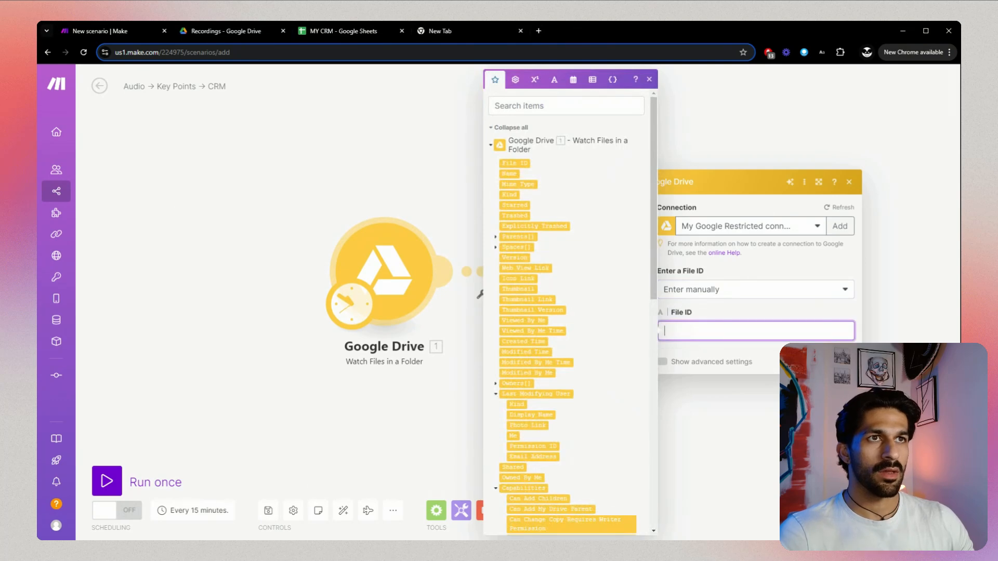
pyautogui.click(515, 164)
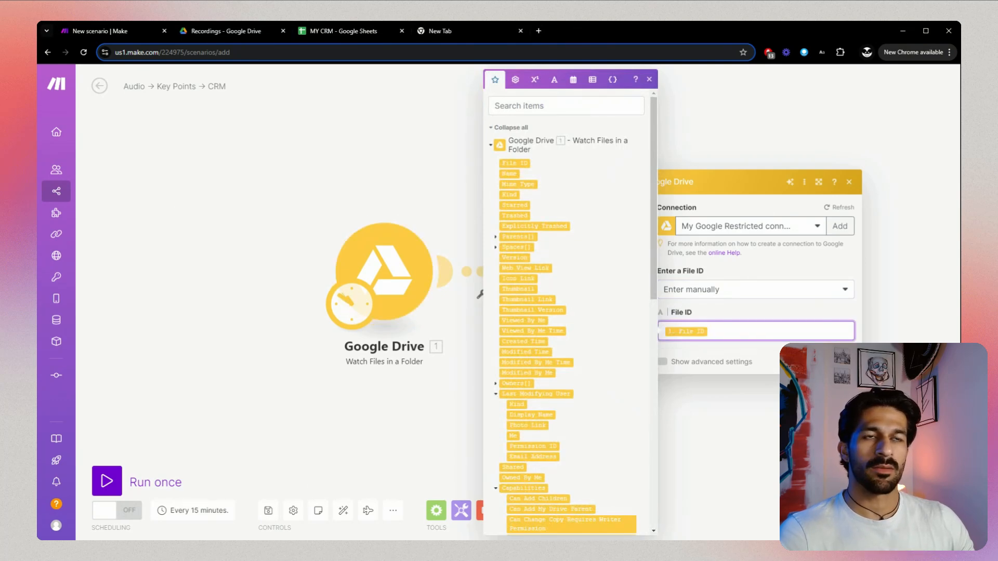
pyautogui.click(730, 318)
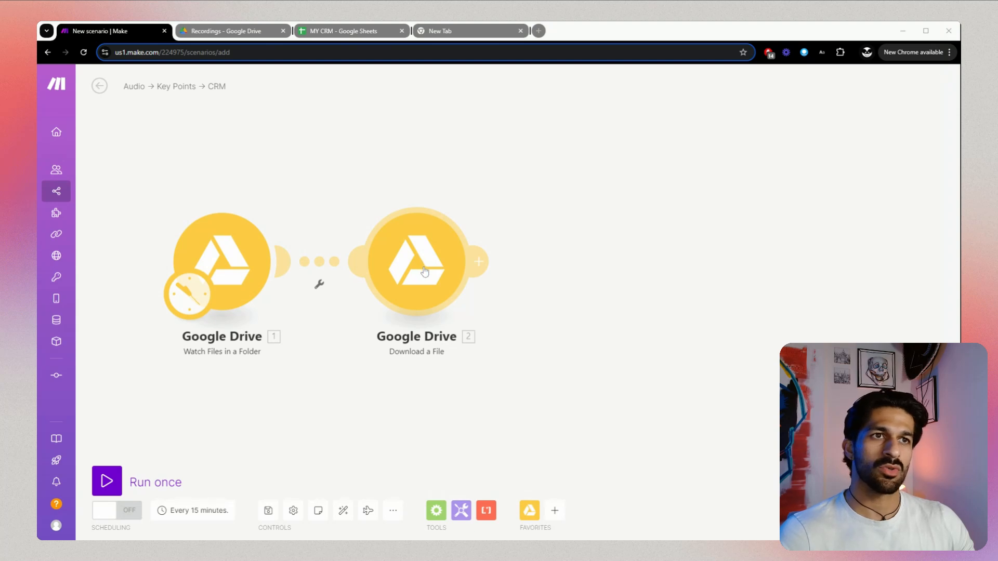
# Add an OpenAI Create a Transcription (Whisper) module after the file download.
pyautogui.click(483, 264)
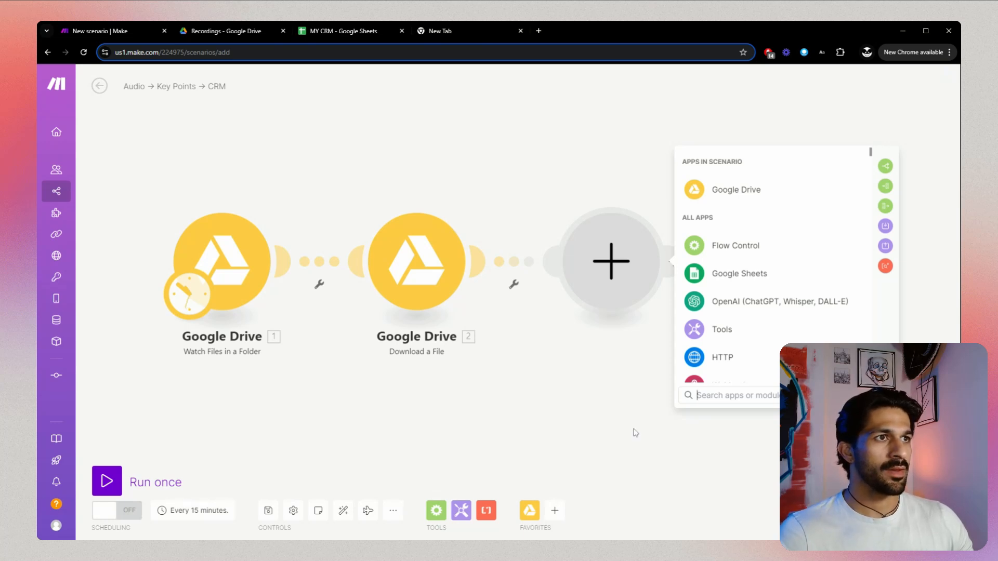
pyautogui.click(789, 311)
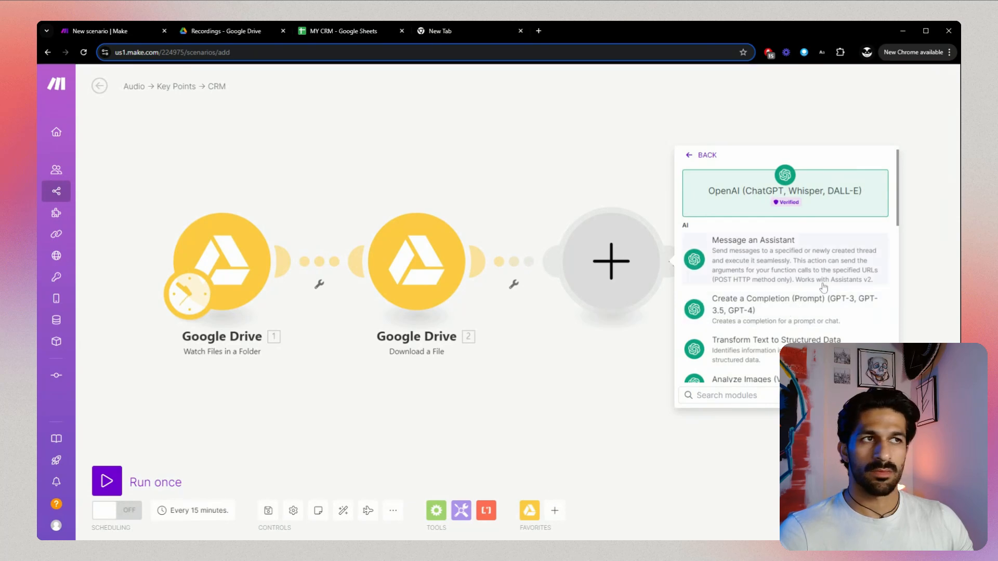
pyautogui.scroll(-5, 790, 305)
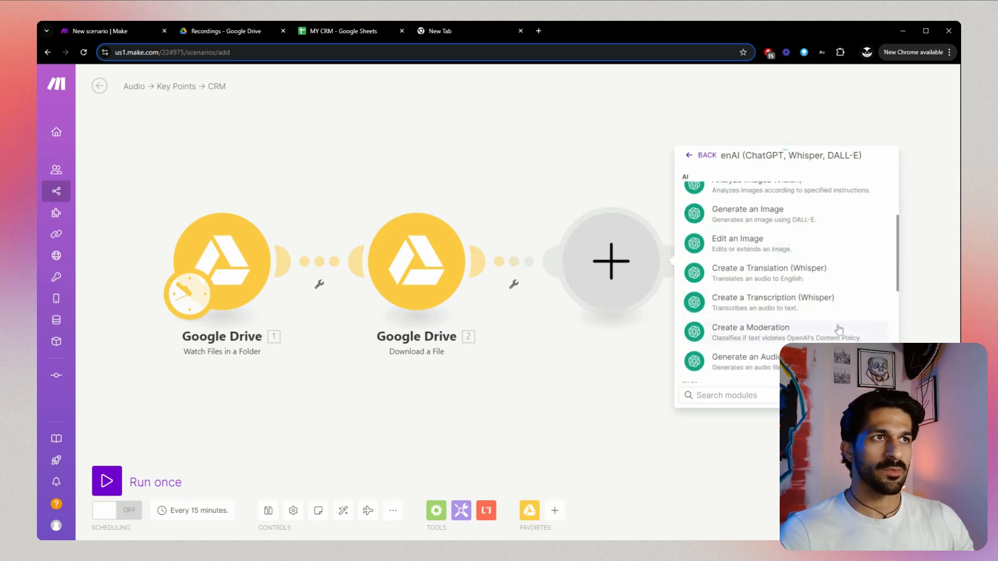
pyautogui.click(844, 305)
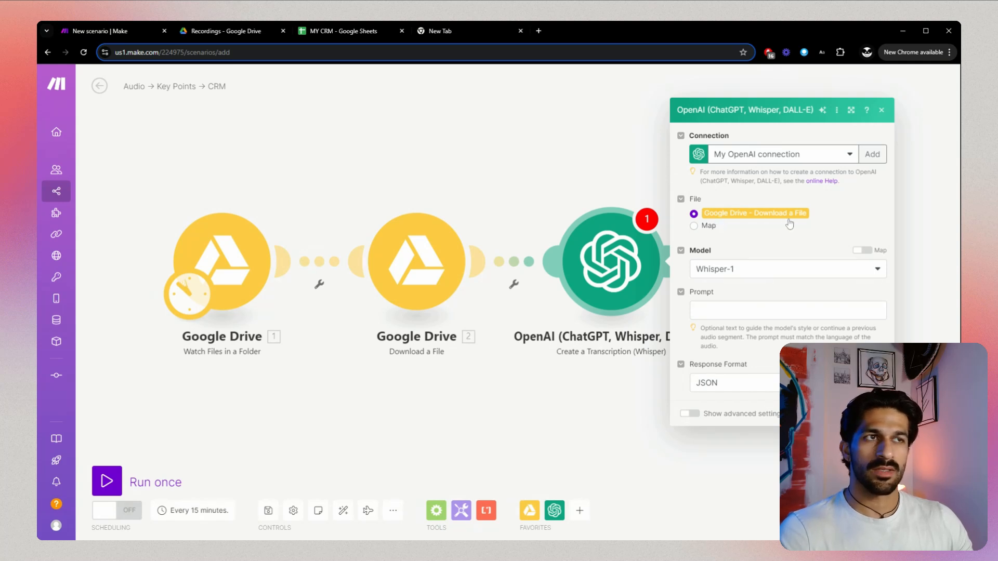
# Keep the Whisper-1 model, set the transcription's response format to Text, and save the module with an empty prompt.
pyautogui.click(743, 270)
pyautogui.click(746, 271)
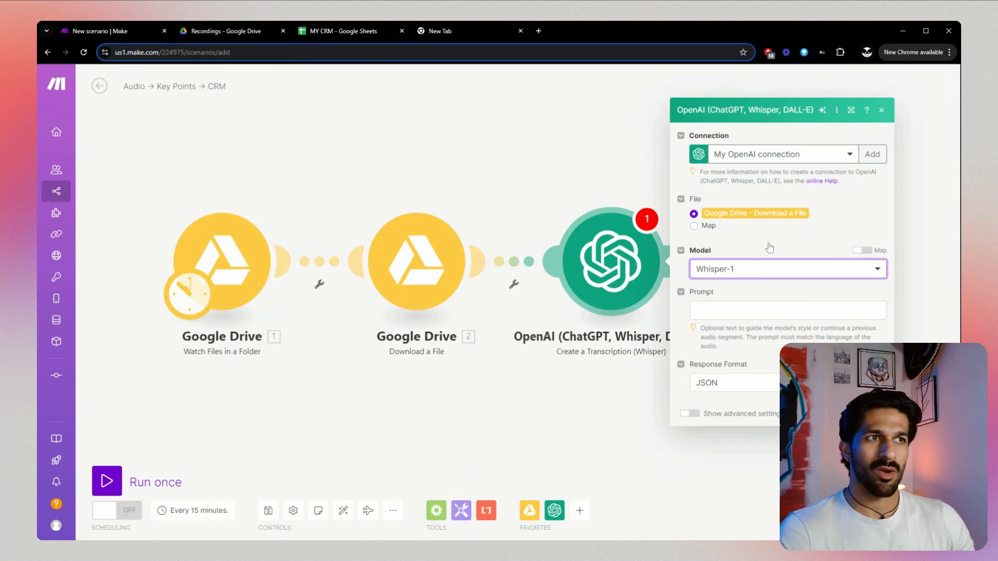
pyautogui.click(774, 347)
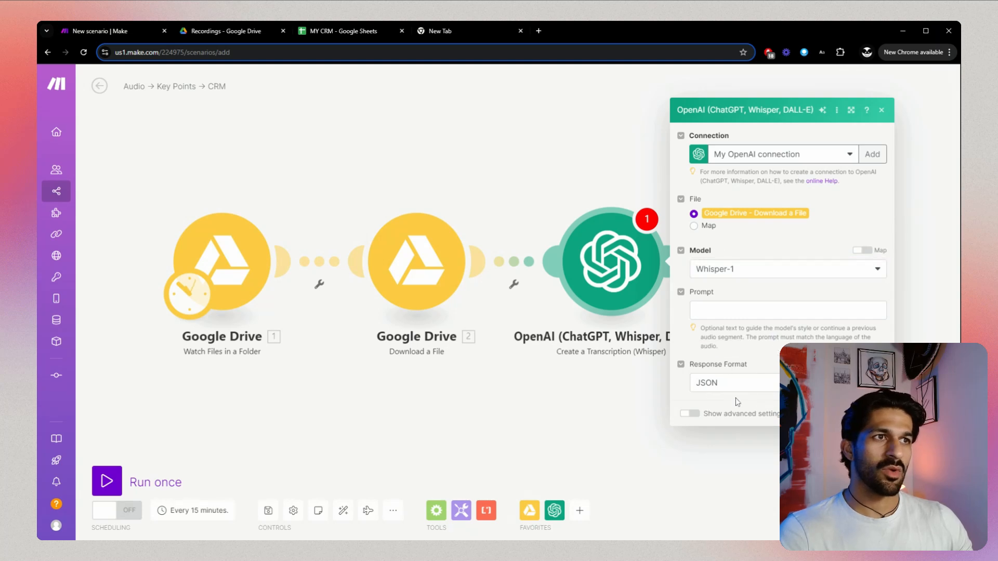
pyautogui.click(749, 386)
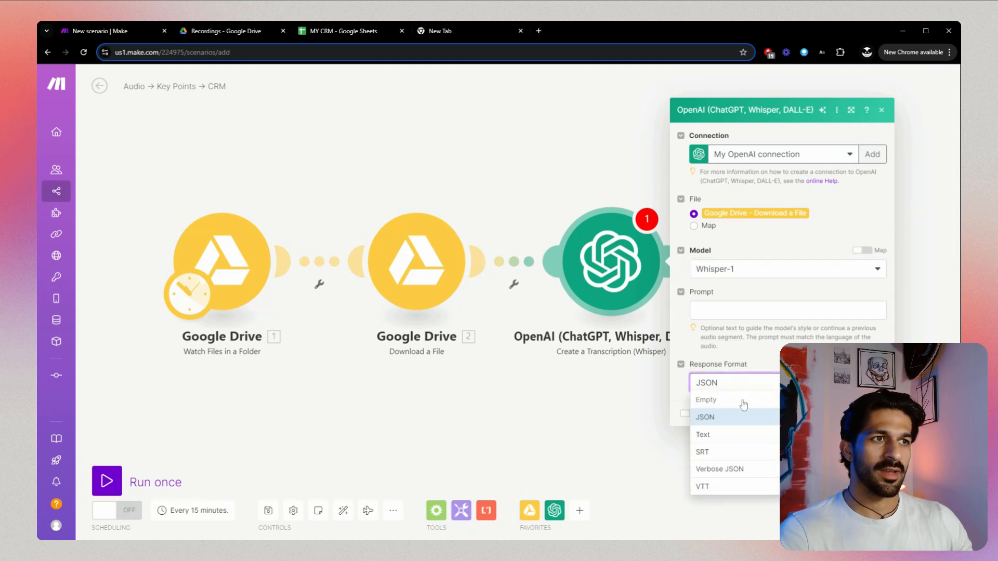
pyautogui.click(734, 437)
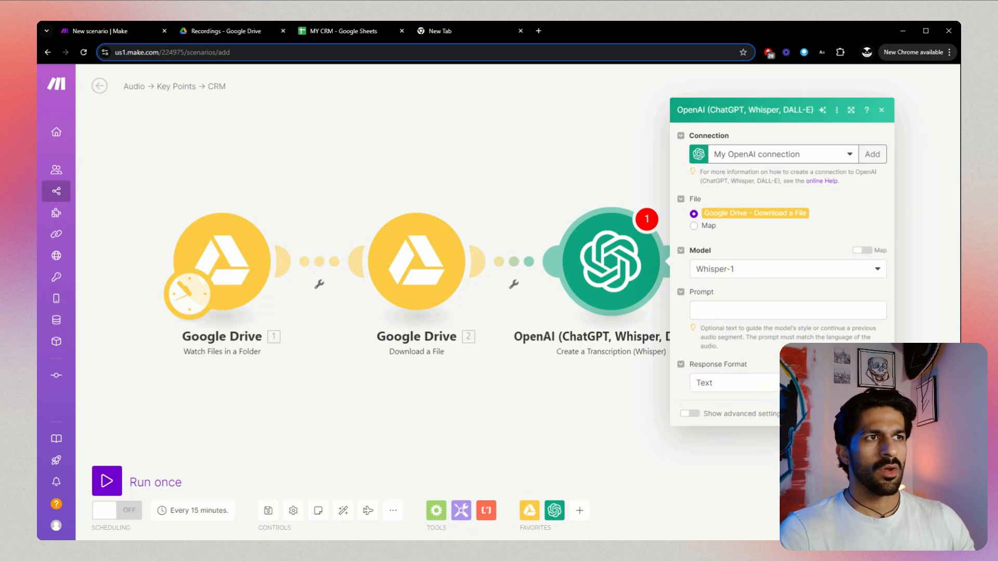
pyautogui.click(754, 311)
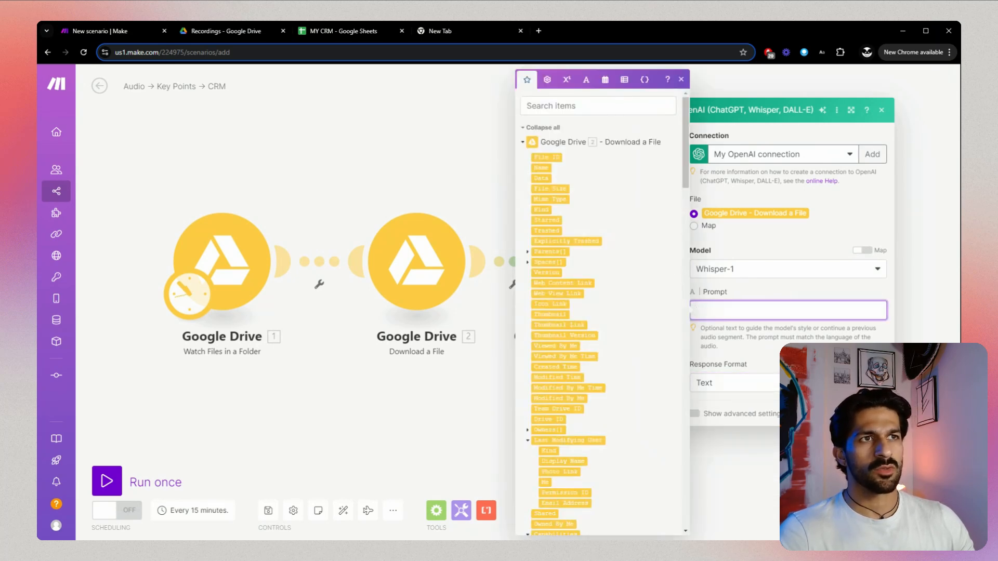
pyautogui.click(782, 345)
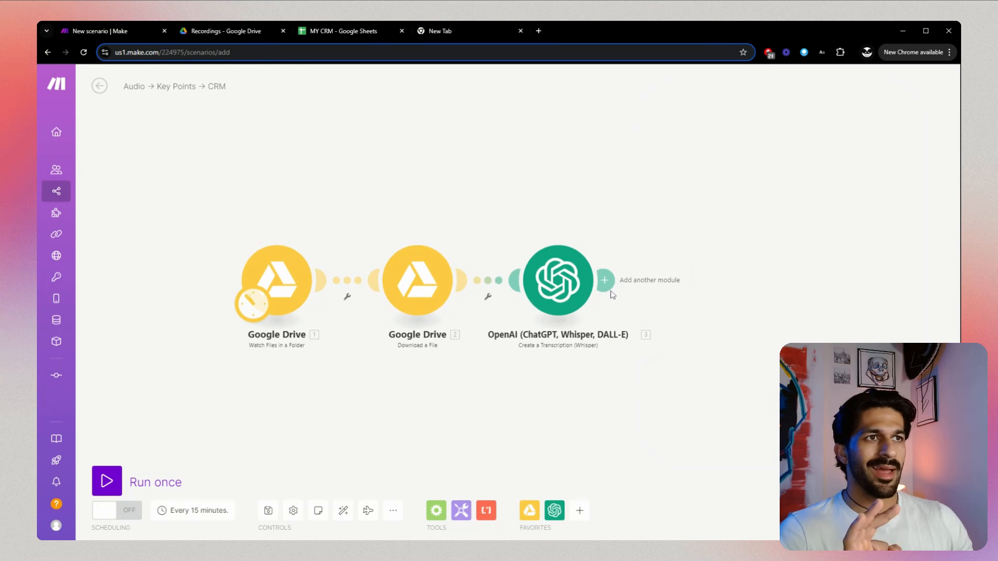
# Add an OpenAI Create a Completion (Prompt) module after the transcription, using the Create a Chat Completion (GPT Models) method.
pyautogui.click(605, 281)
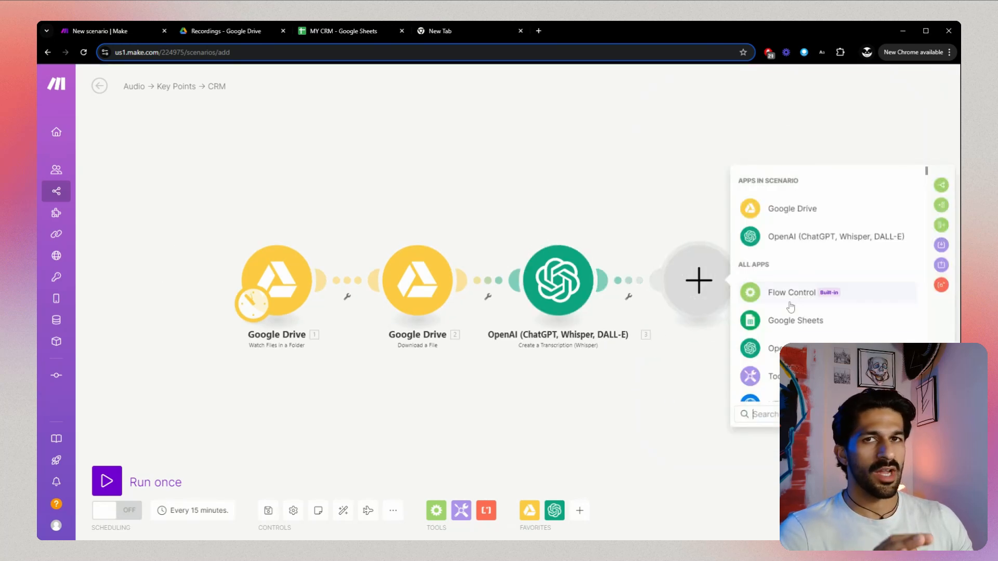
pyautogui.click(827, 243)
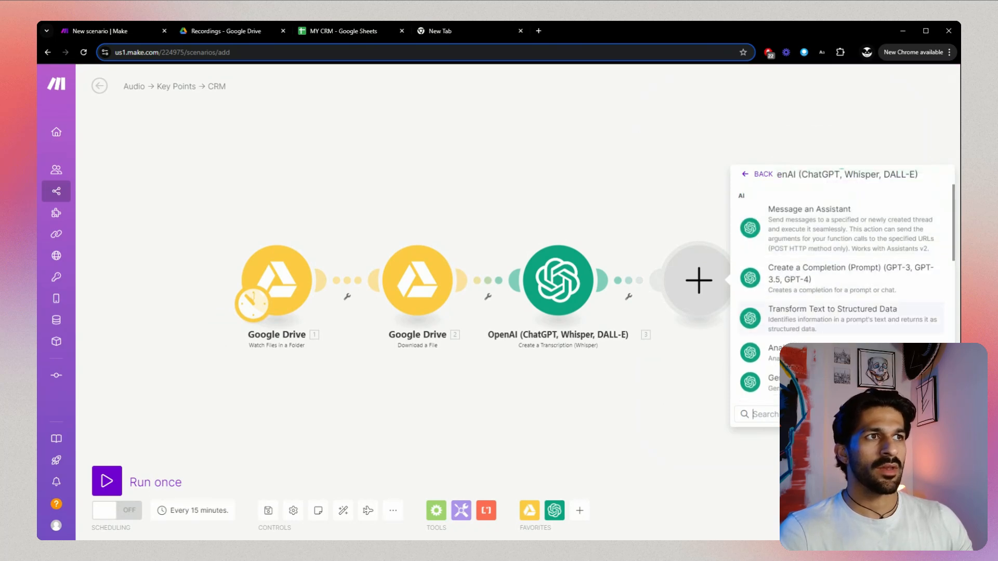
pyautogui.click(855, 289)
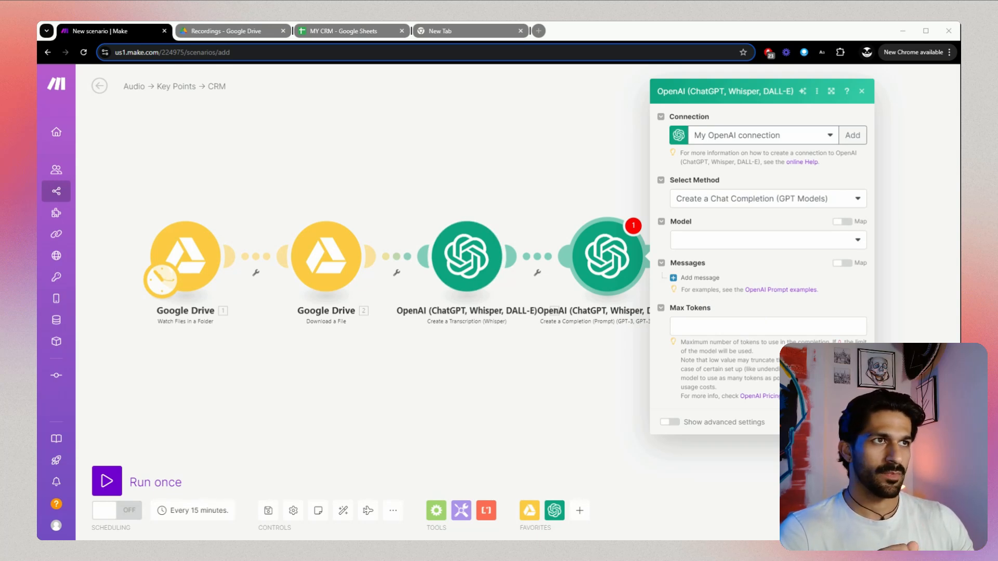
pyautogui.click(835, 202)
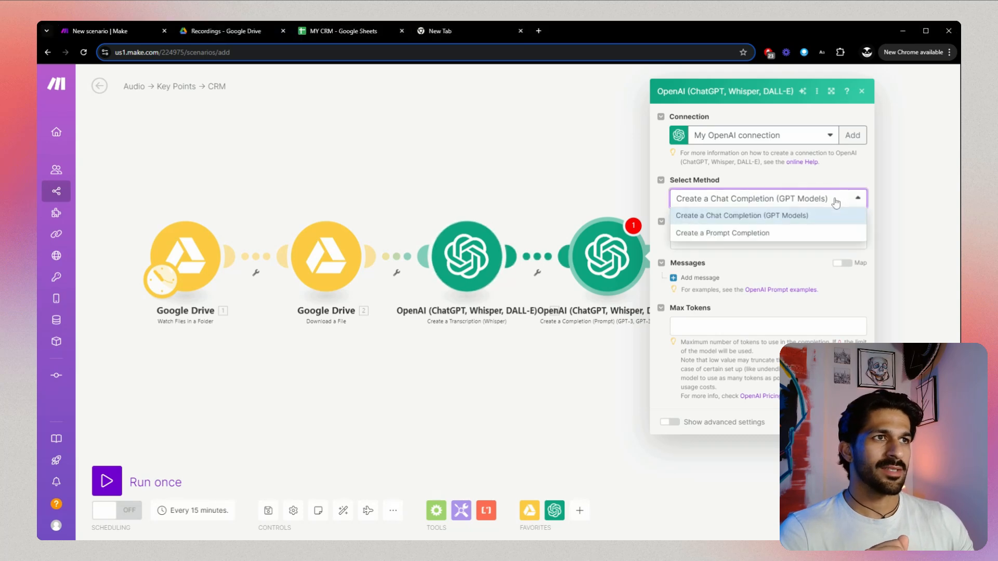
pyautogui.click(775, 257)
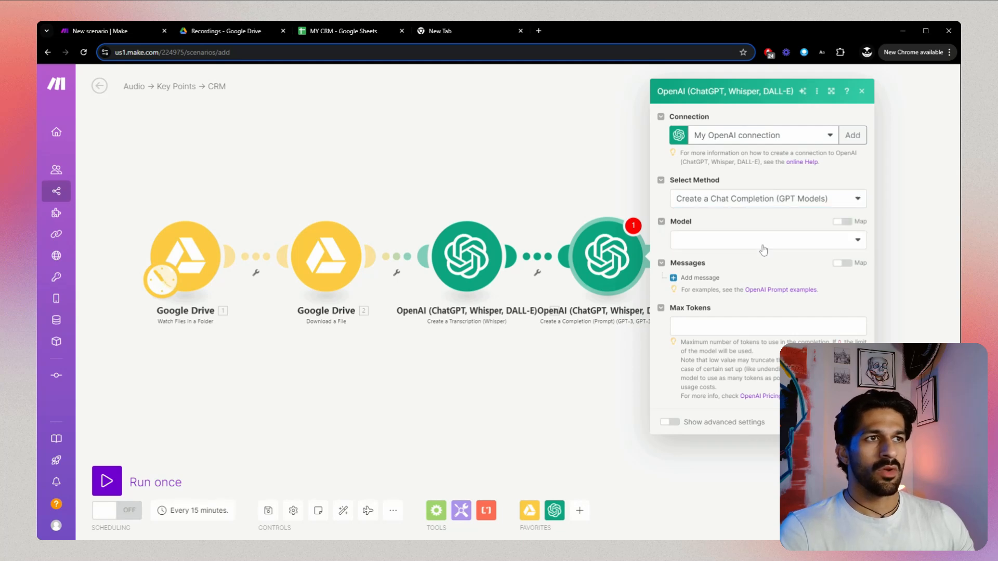
# Set the chat completion model to gpt-4o-mini and add a first message with the System role.
pyautogui.click(758, 242)
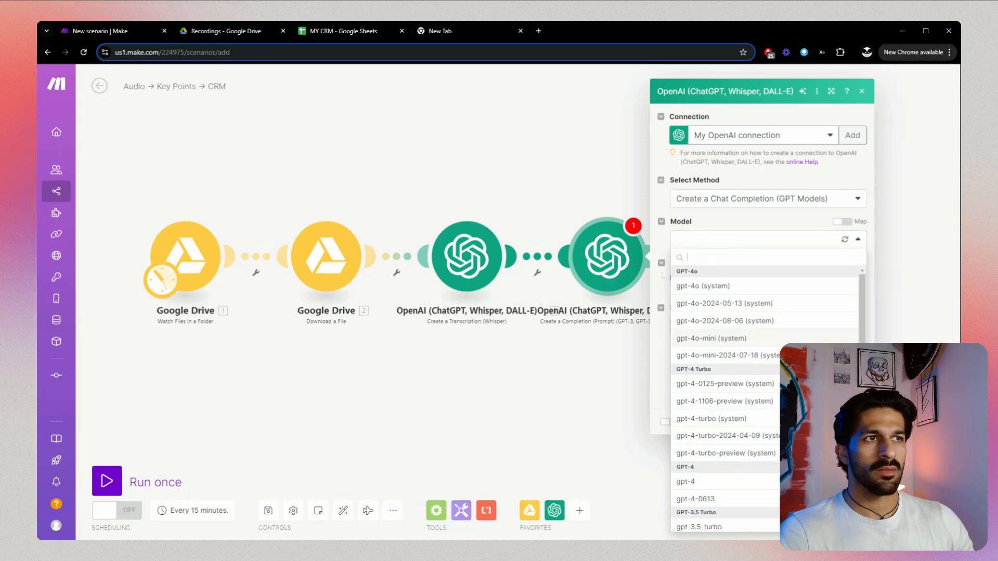
pyautogui.click(779, 339)
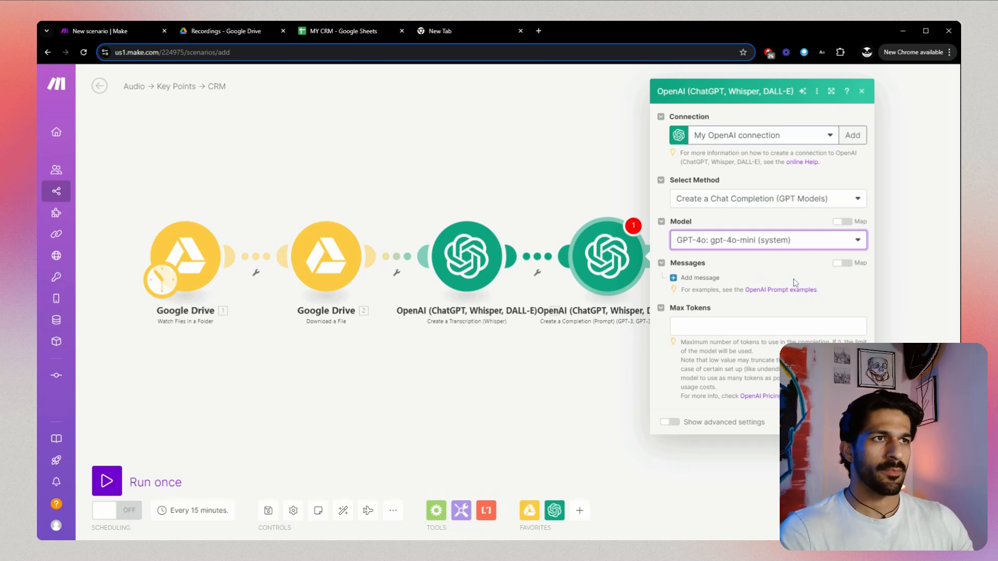
pyautogui.click(716, 279)
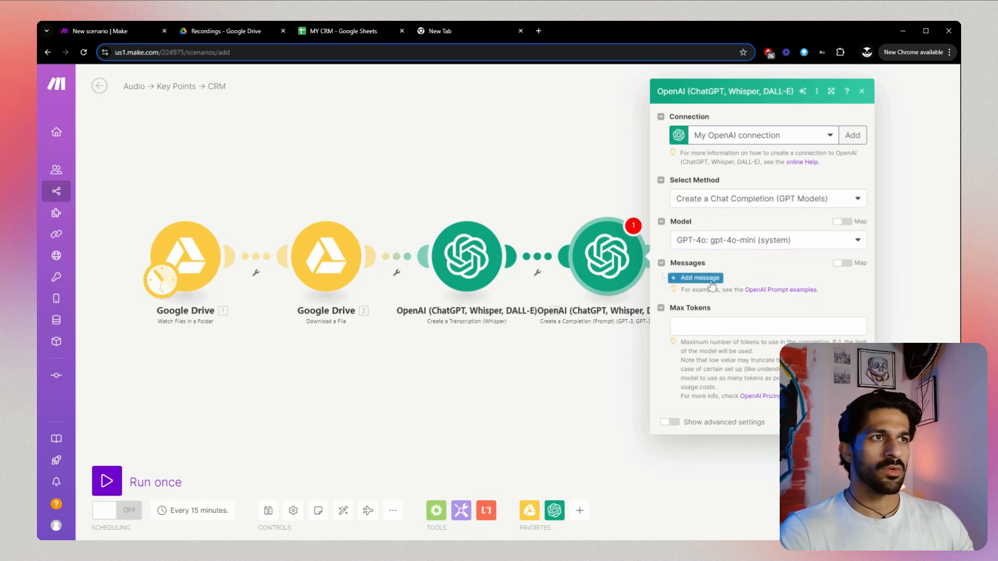
pyautogui.click(733, 301)
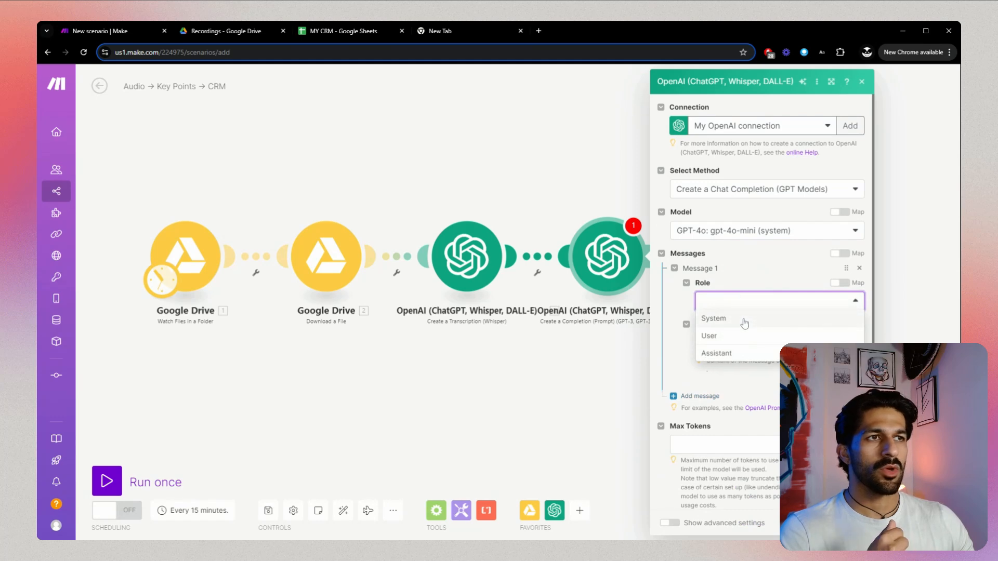
pyautogui.click(742, 314)
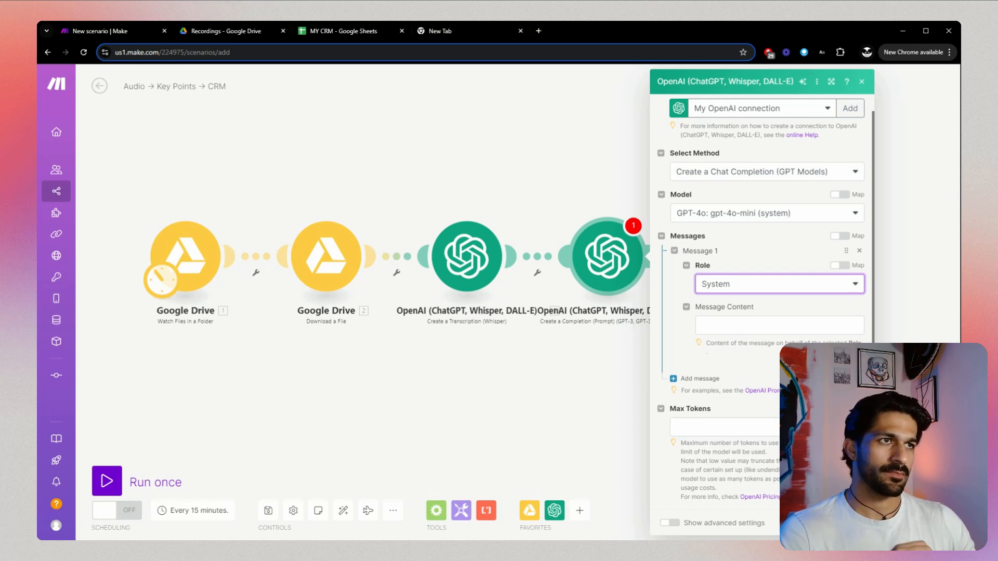
# Fill the System message with instructions to extract the transcript's key points as JSON with null for missing information, correcting "tha" to "that".
pyautogui.click(749, 326)
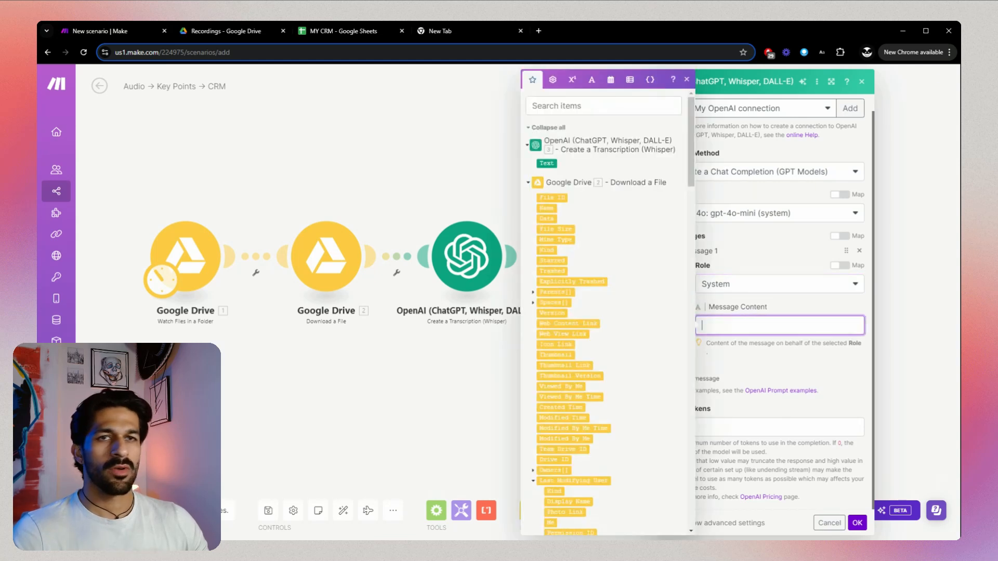
pyautogui.click(759, 364)
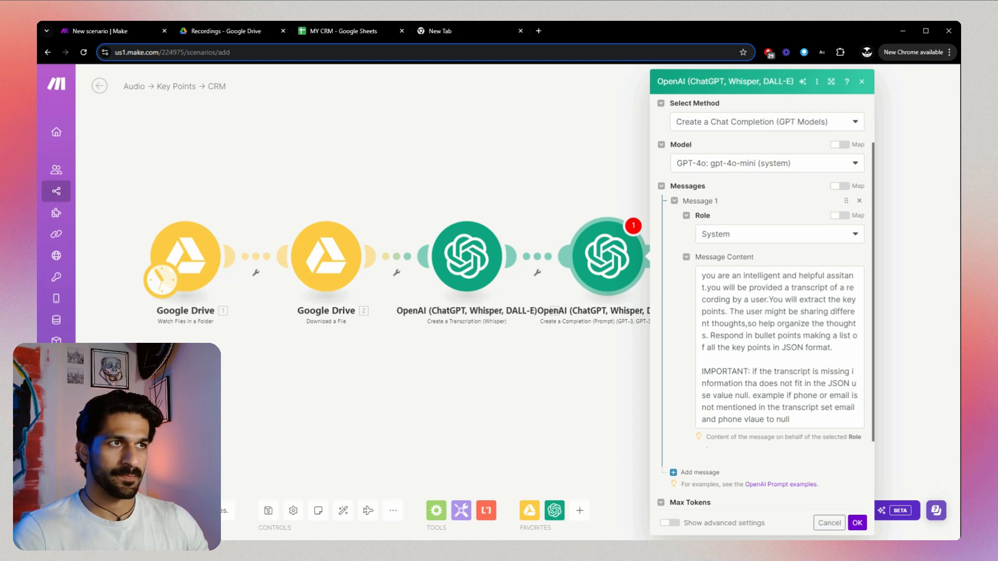
pyautogui.scroll(-1, 761, 312)
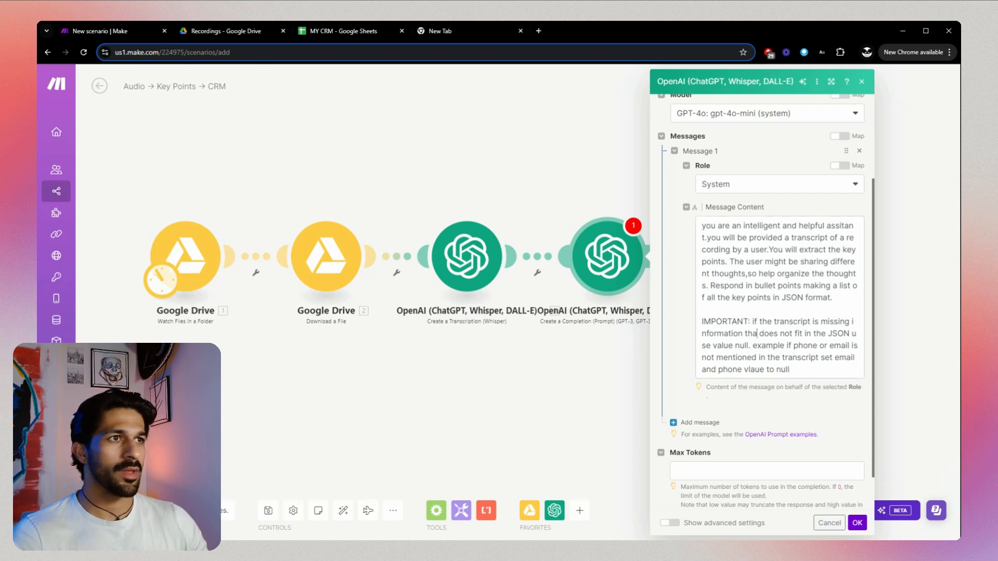
pyautogui.click(758, 334)
pyautogui.write('t')
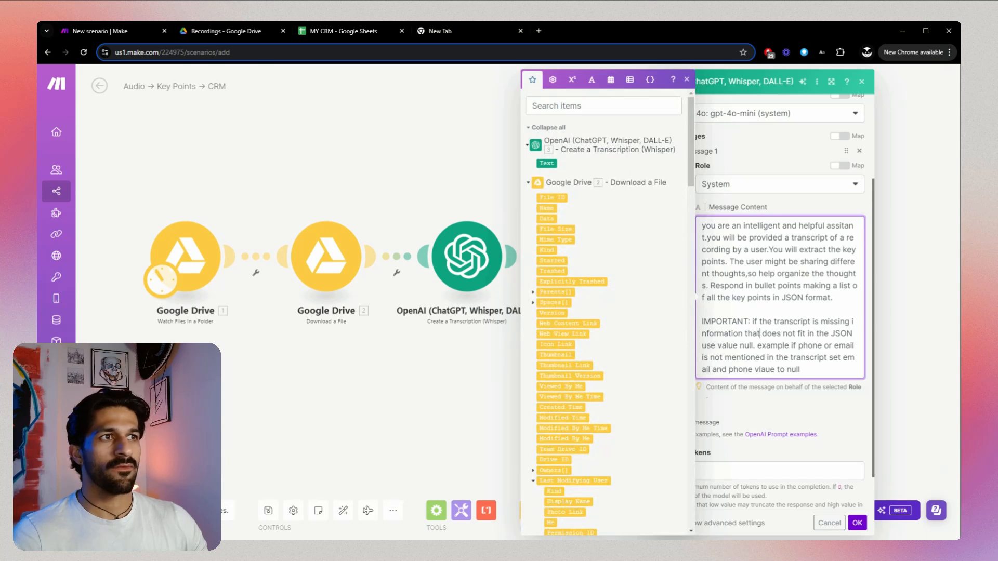
pyautogui.click(780, 411)
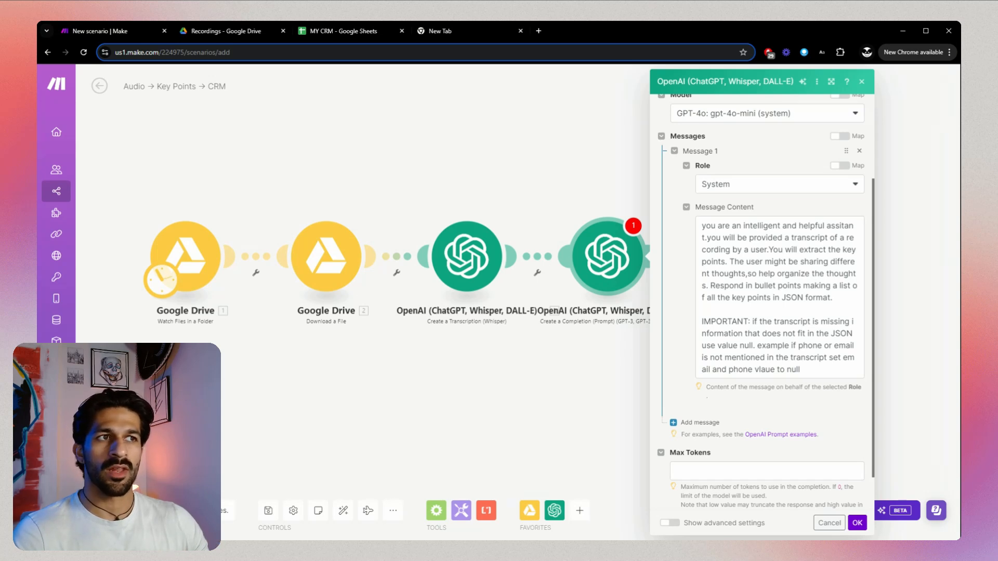
# Add a second message with the User role, containing a sample networking note about a contact from InnovateTech.
pyautogui.scroll(-1, 847, 374)
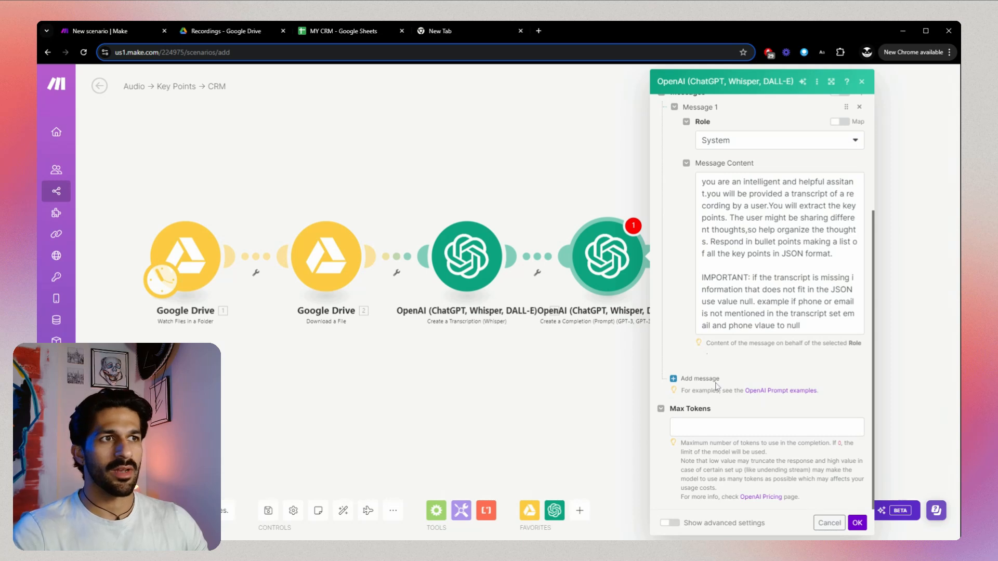
pyautogui.click(700, 378)
pyautogui.scroll(-3, 774, 386)
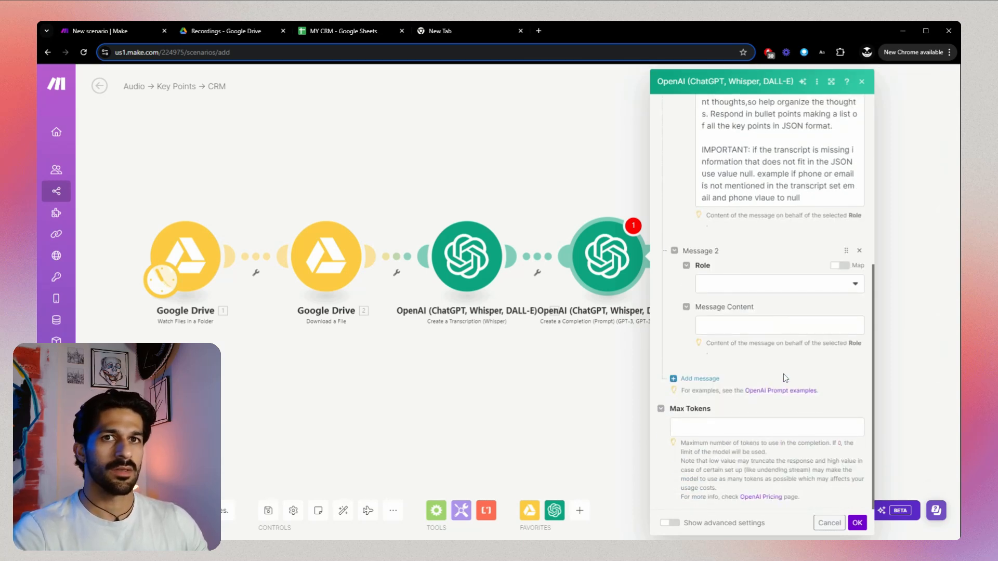
pyautogui.click(764, 285)
pyautogui.click(747, 319)
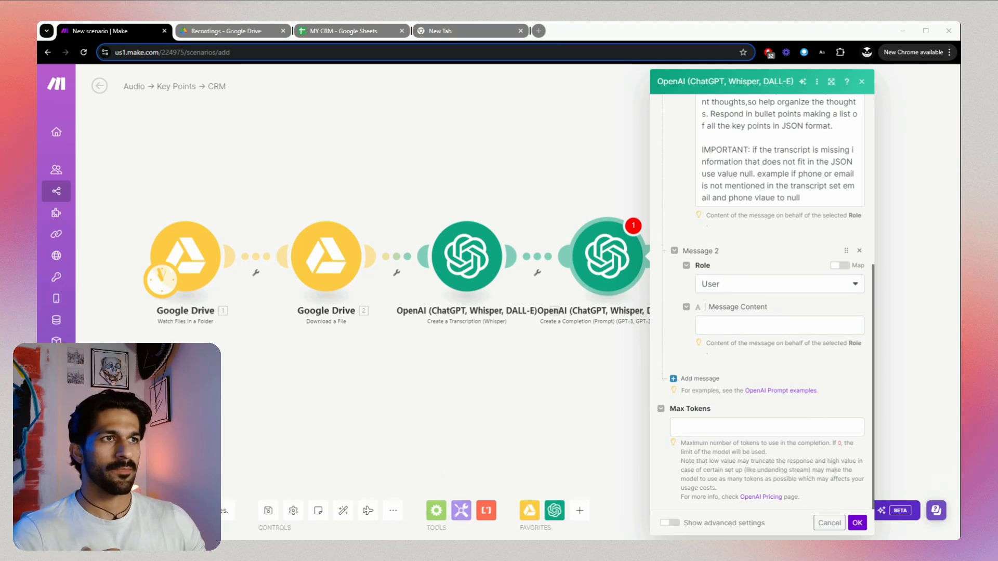
pyautogui.hotkey('alt', 'Tab')
pyautogui.write("Met Jon from InnovateTech at a networking event. he's developing an AI-driven sustainability solution. Passionate about reducing carbon footprints in tech companies. Mentioned he's looking for beta testers. Follow up next week about potential collaboration.We have mutual connection Jane Smith from XYZ solutions Oh, and he's training for his first triathlon – wish him luck! His email is jon at InnovateTech.com and his phone number is 9915554563.")
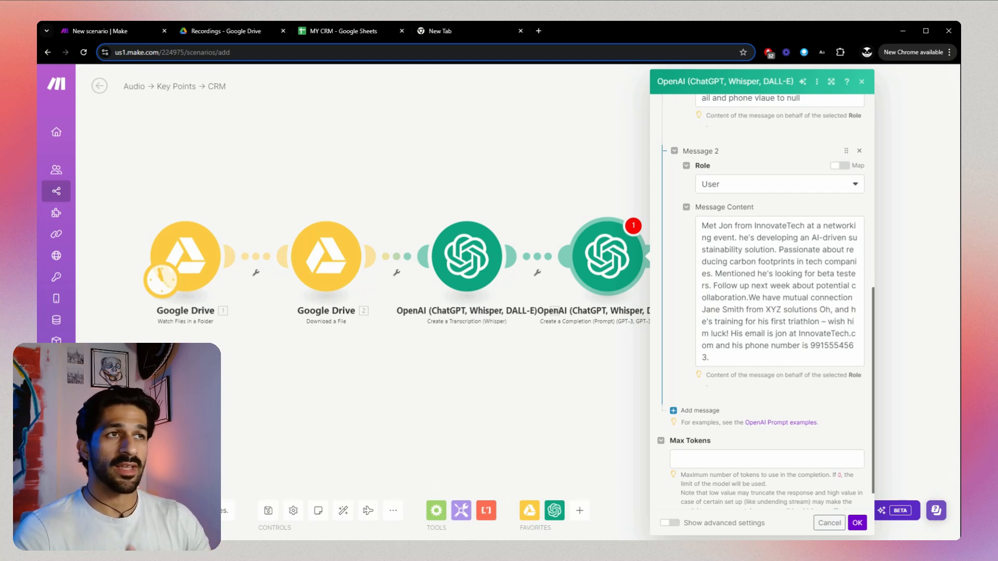
# Add a third message with the Assistant role.
pyautogui.click(700, 411)
pyautogui.click(785, 419)
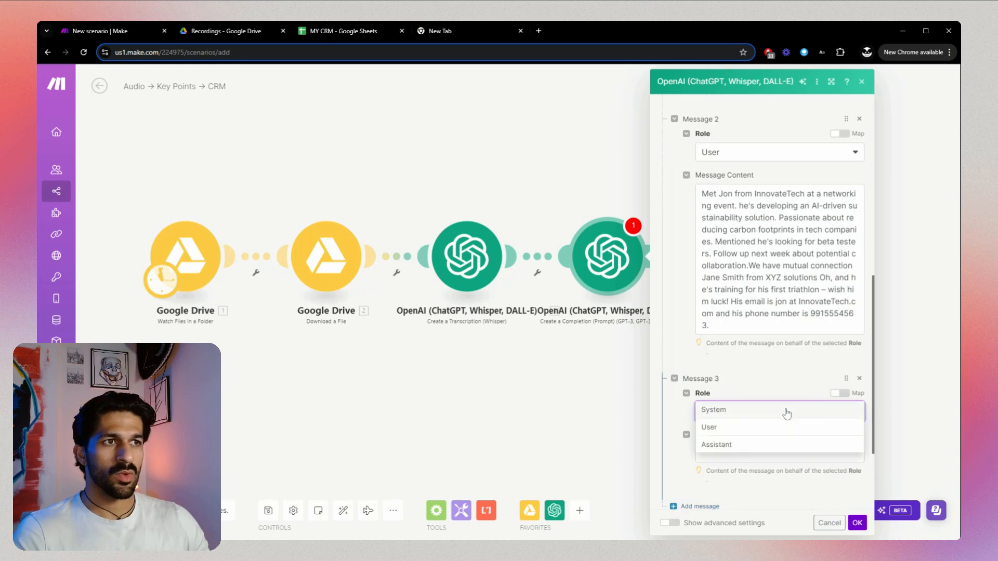
pyautogui.click(757, 446)
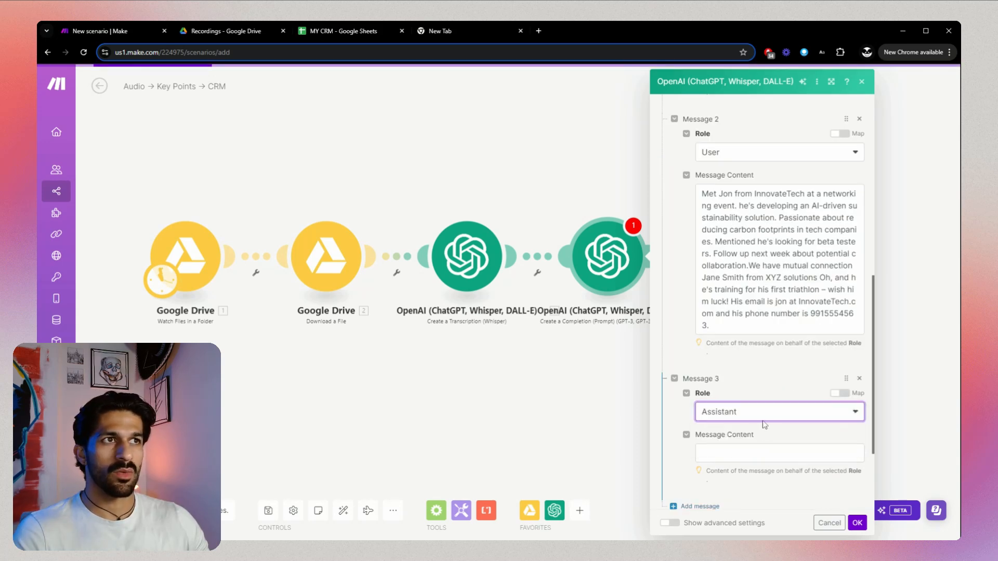
pyautogui.scroll(-1, 759, 390)
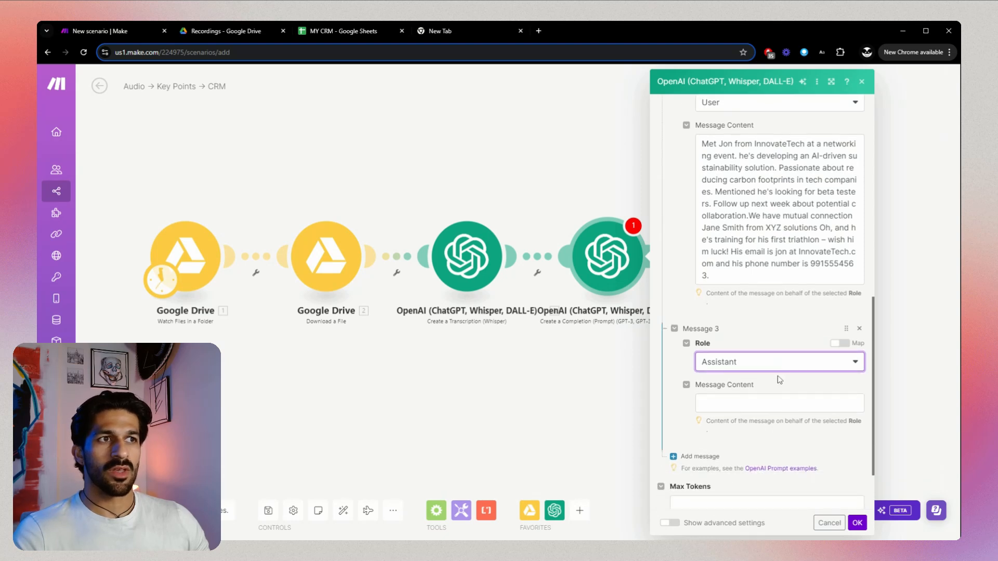
# Paste the example JSON reply with Name, Tag, Connection, Company, Email, Phone and Notes fields into the Assistant message content.
pyautogui.click(778, 404)
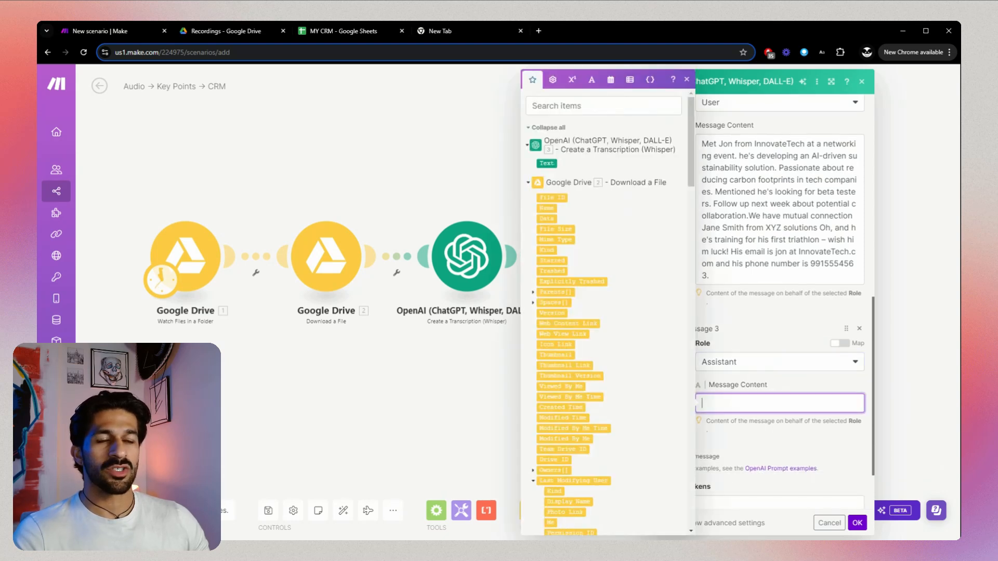
pyautogui.click(789, 329)
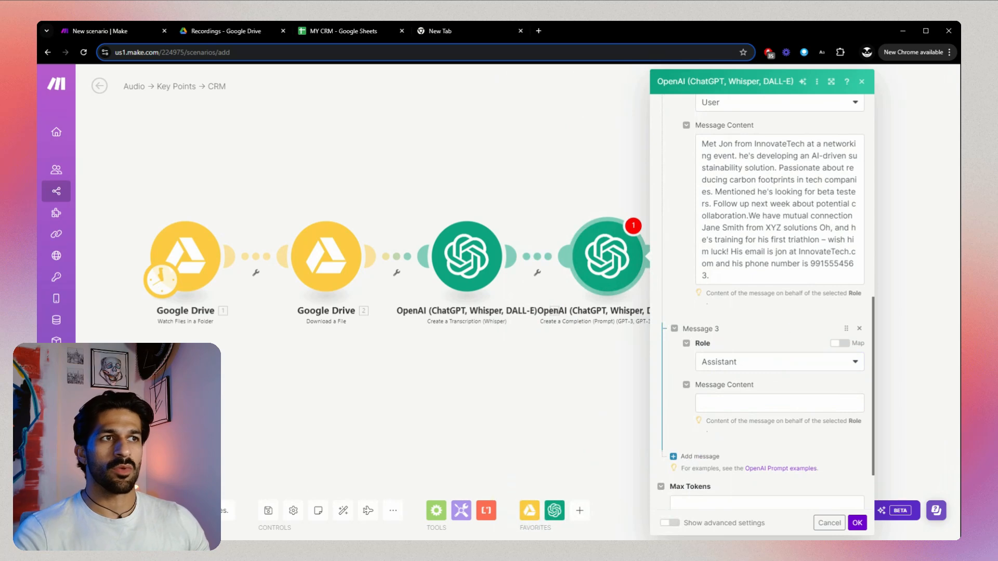
pyautogui.scroll(-1, 790, 329)
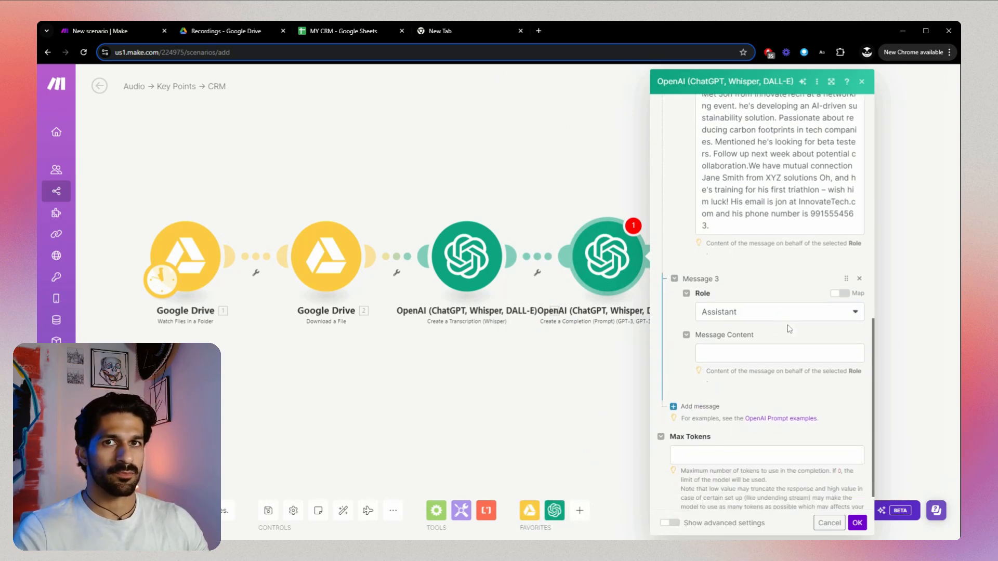
pyautogui.click(780, 354)
pyautogui.hotkey('ctrl', 'v')
pyautogui.click(802, 352)
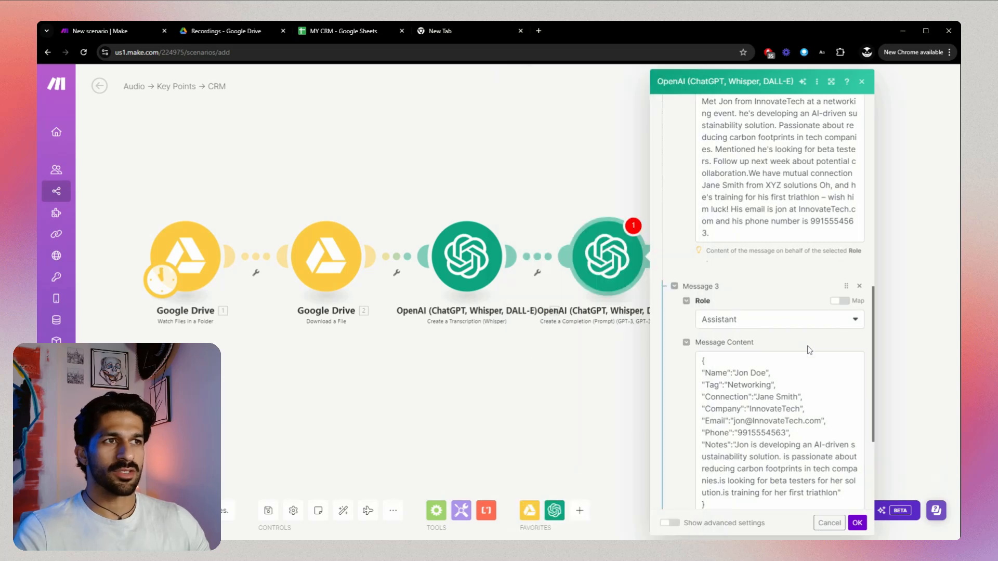
pyautogui.scroll(-2, 802, 351)
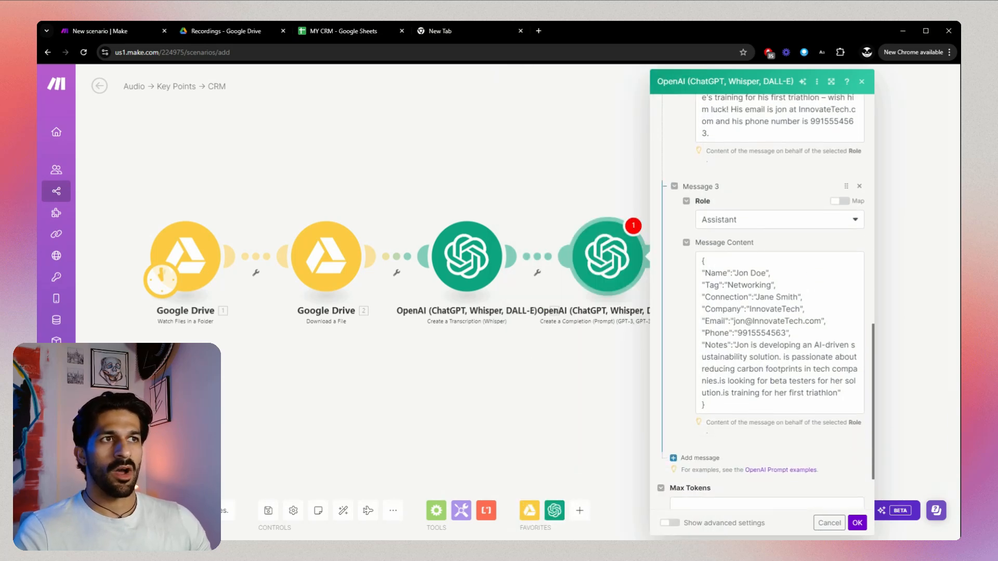
# Review the sample note against its JSON reply and add a fourth message with the User role.
pyautogui.scroll(1, 769, 405)
pyautogui.scroll(3, 770, 312)
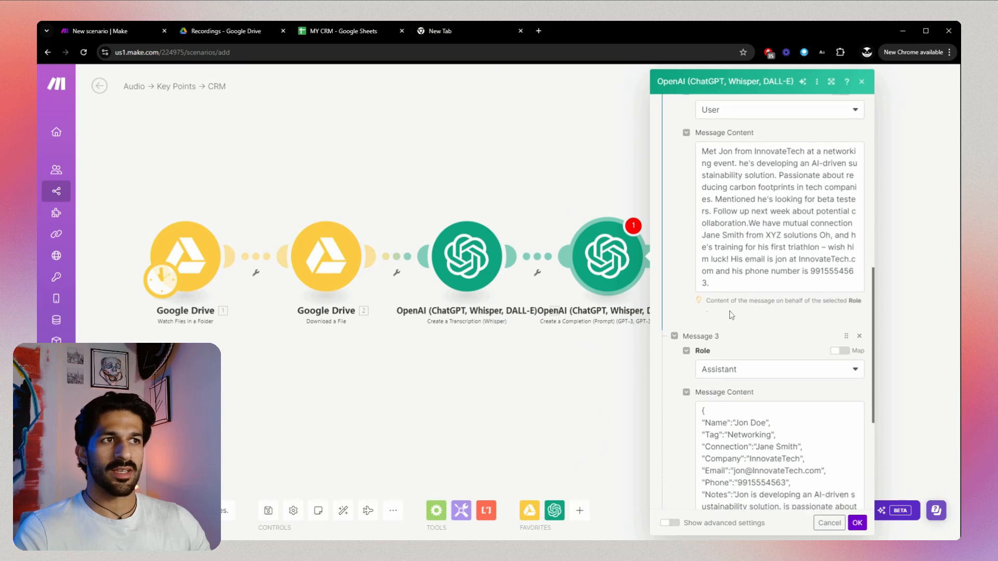
pyautogui.scroll(-3, 732, 315)
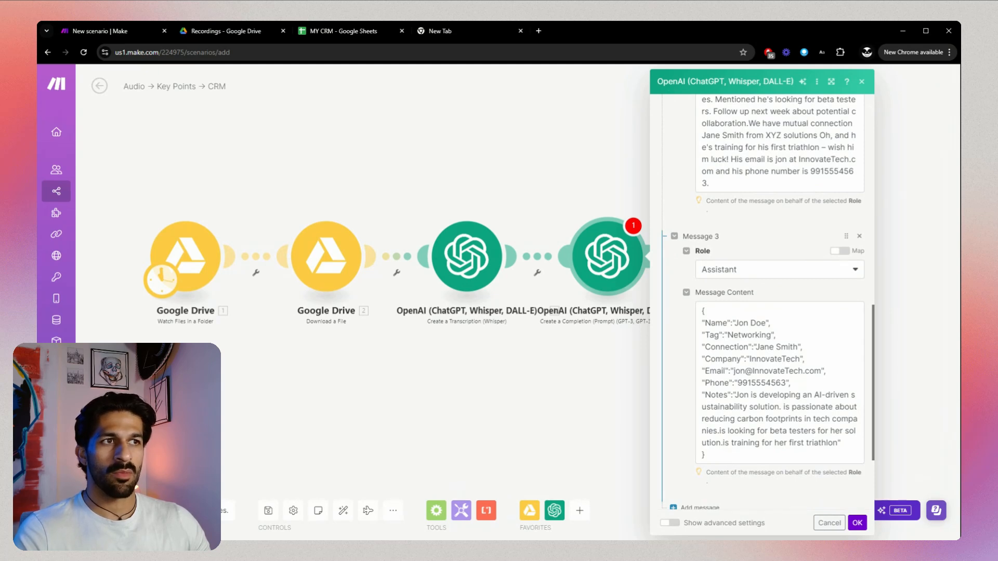
pyautogui.scroll(-3, 761, 302)
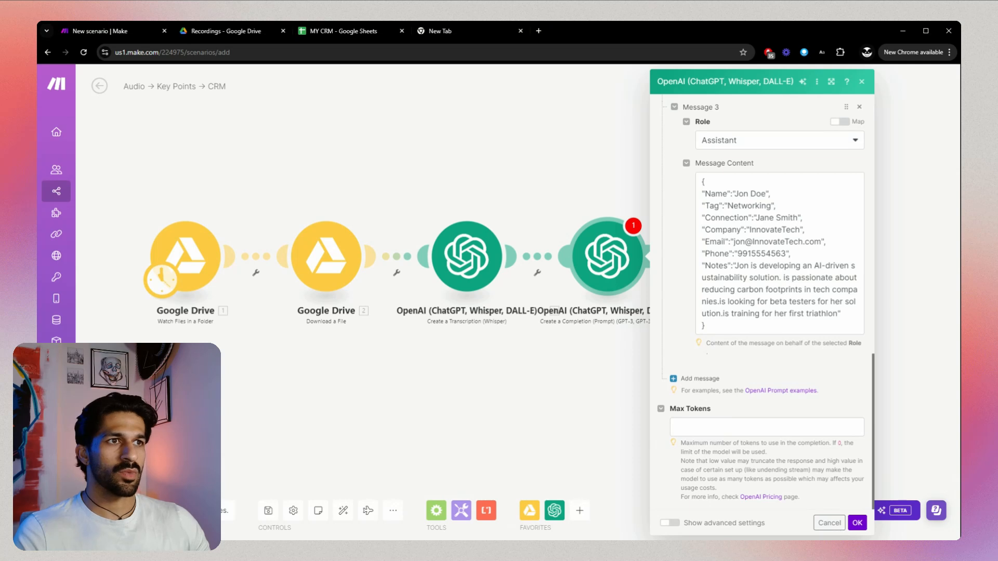
pyautogui.click(699, 378)
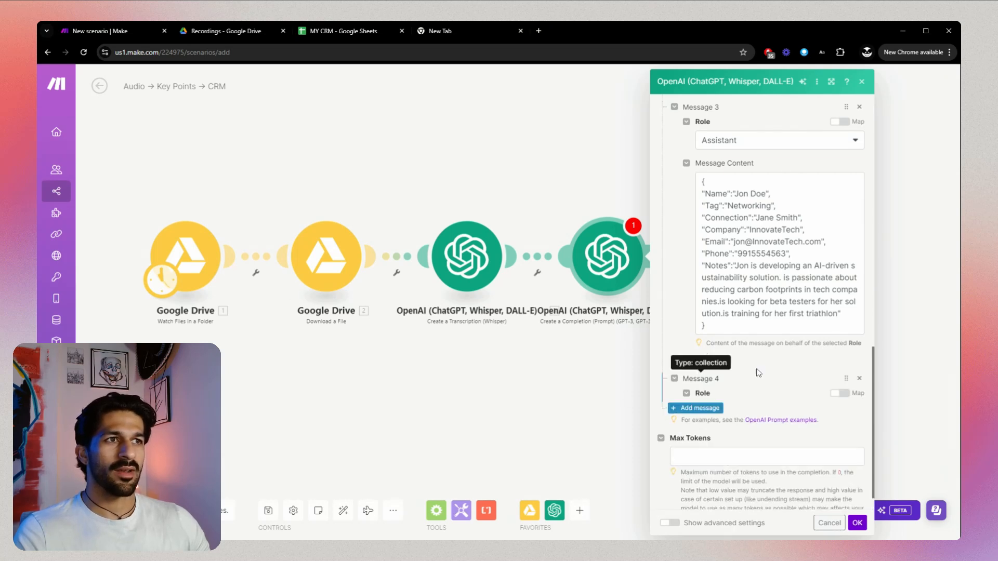
pyautogui.scroll(-1, 764, 376)
pyautogui.click(741, 364)
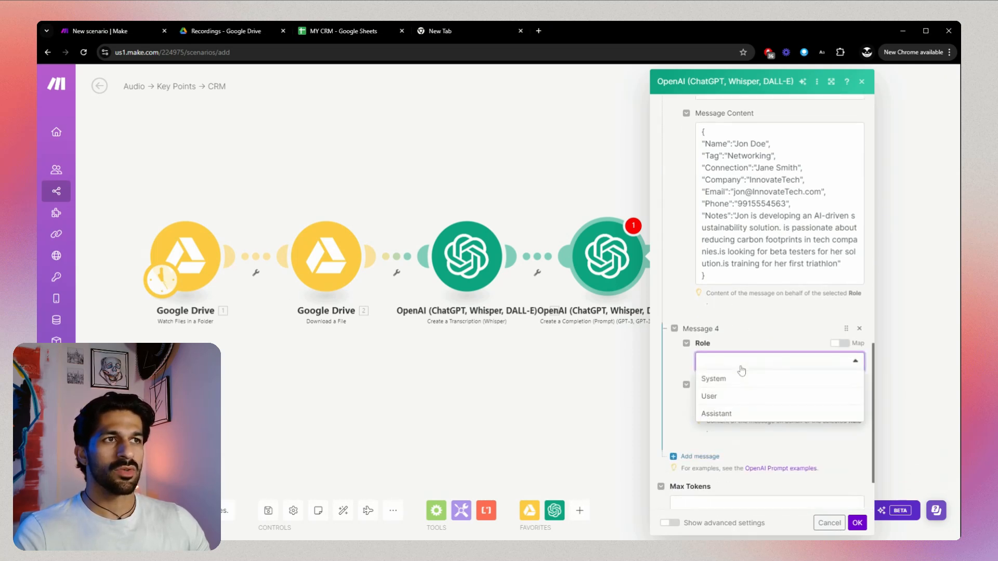
pyautogui.click(733, 396)
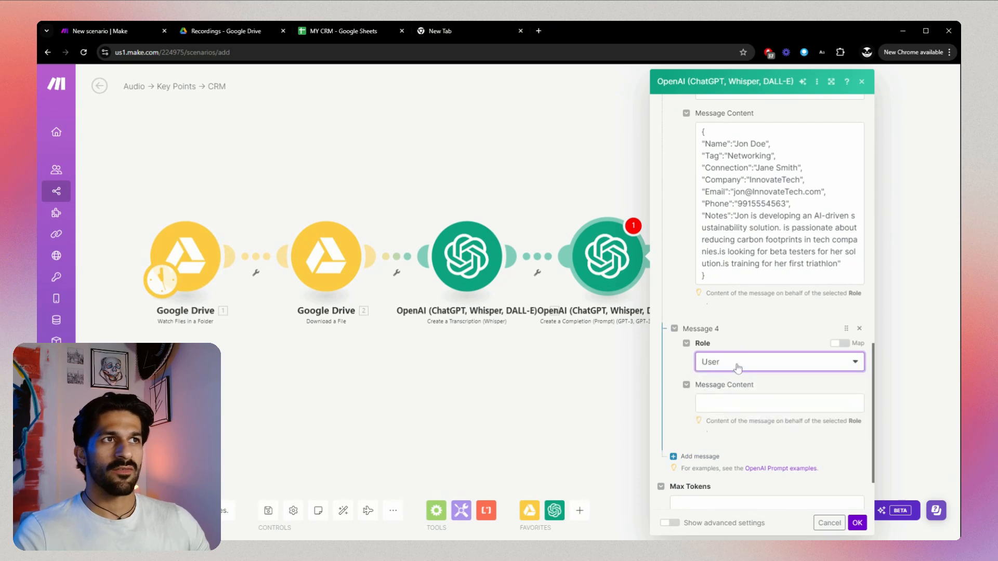
# Map the Whisper transcription's Text output into the fourth message's content.
pyautogui.scroll(5, 736, 364)
pyautogui.scroll(8, 737, 368)
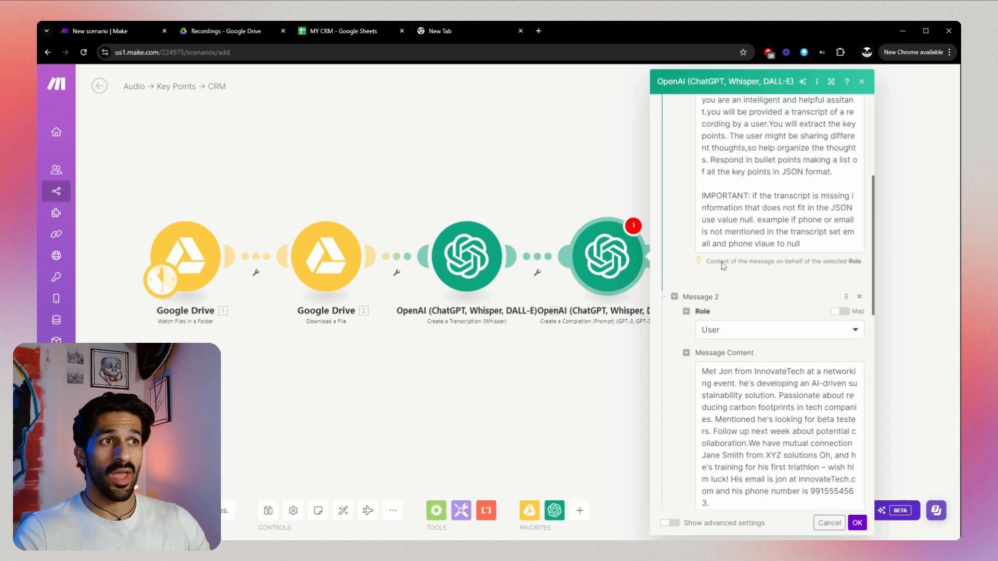
pyautogui.scroll(-5, 678, 346)
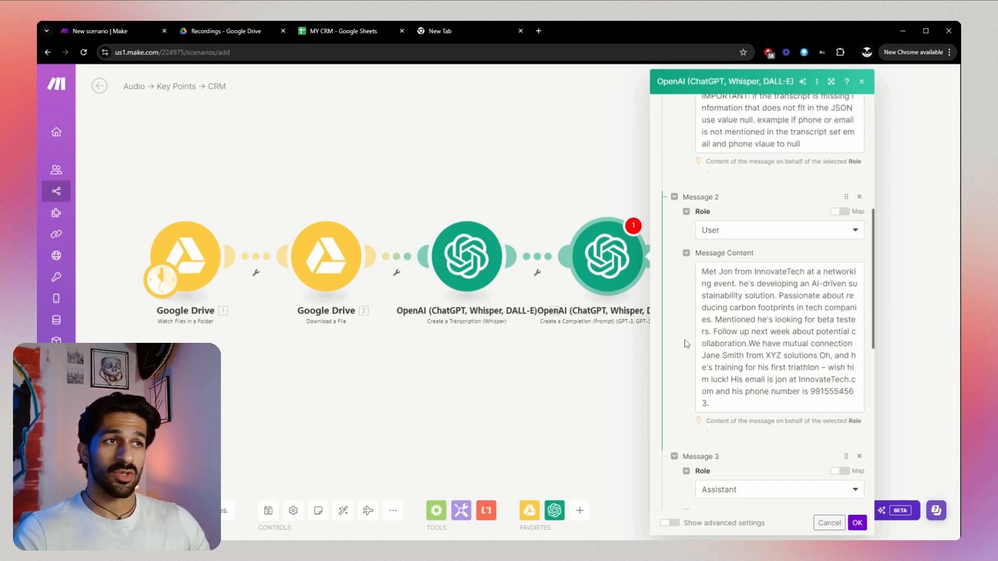
pyautogui.scroll(-8, 757, 347)
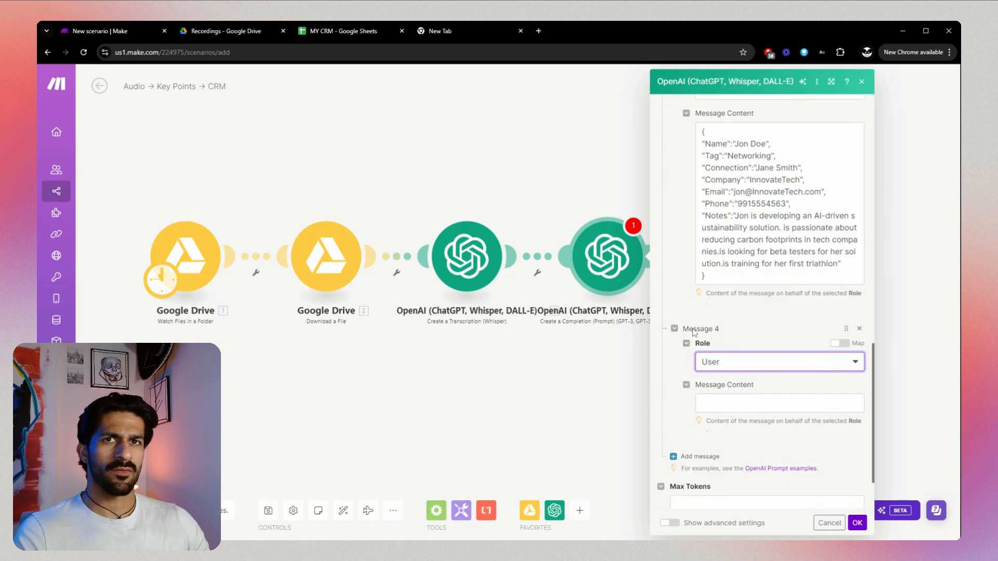
pyautogui.scroll(2, 670, 347)
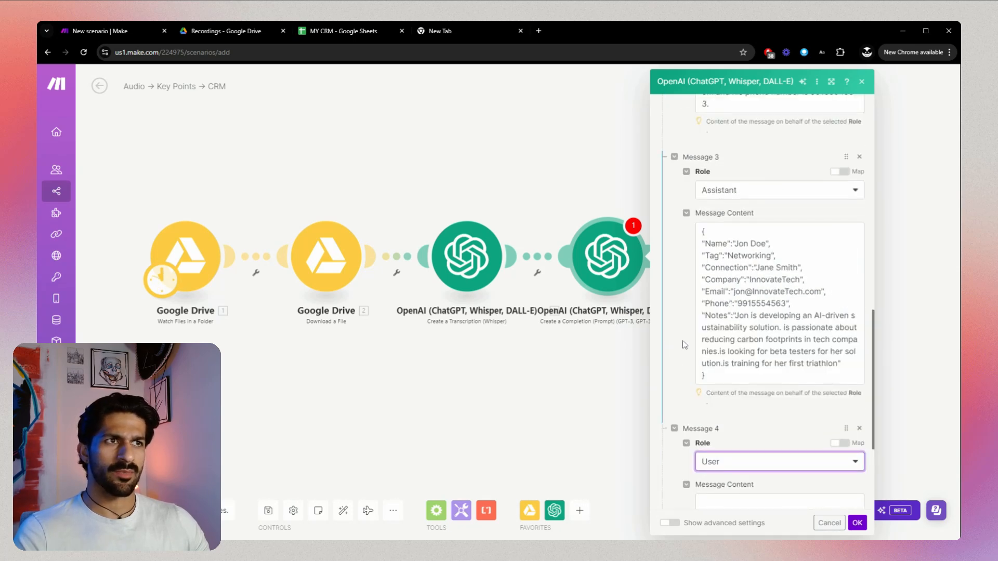
pyautogui.press('Tab')
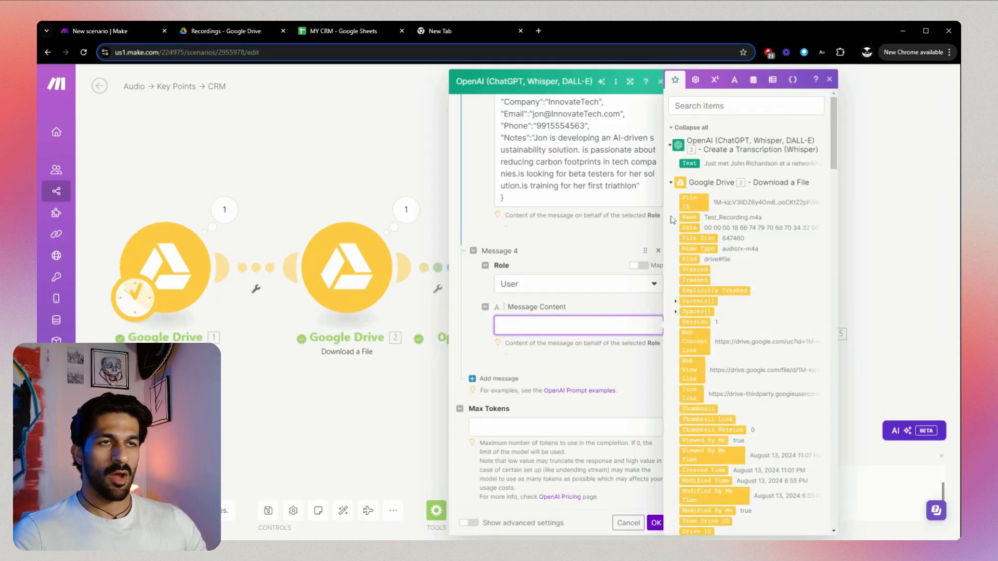
pyautogui.click(700, 164)
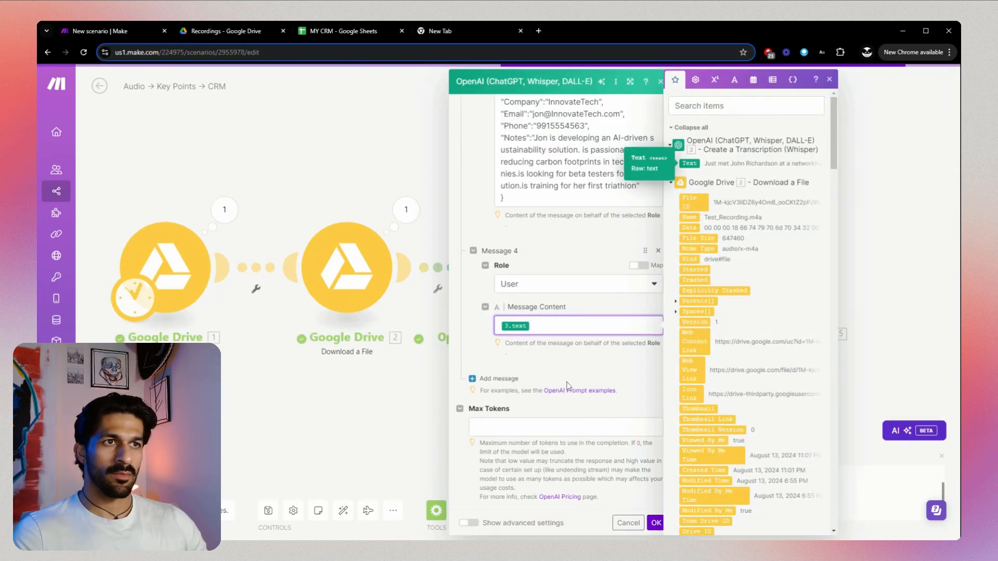
pyautogui.click(556, 413)
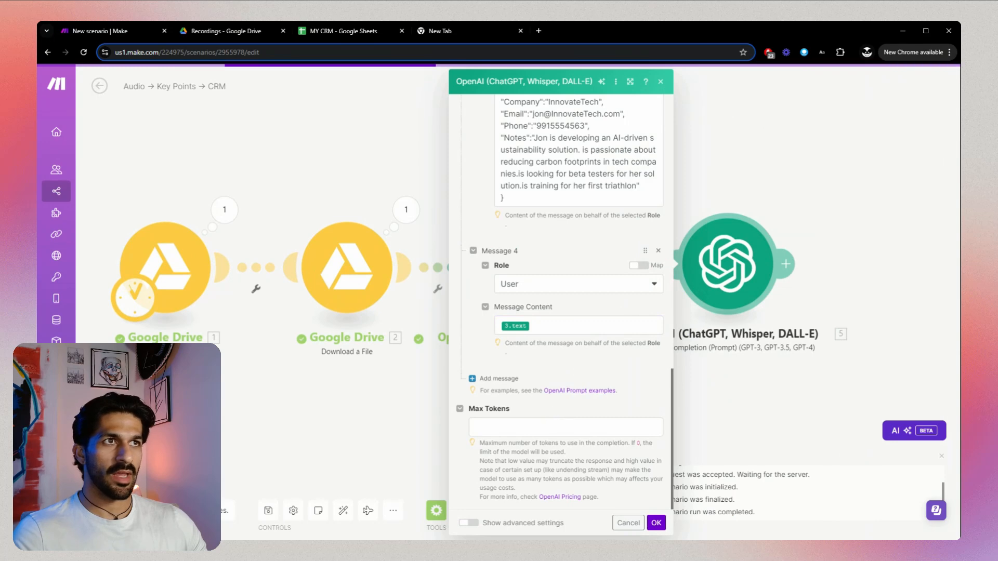
# Set the chat completion's Max Tokens to 700 and its advanced Temperature setting to 0.7, and save the module.
pyautogui.click(543, 427)
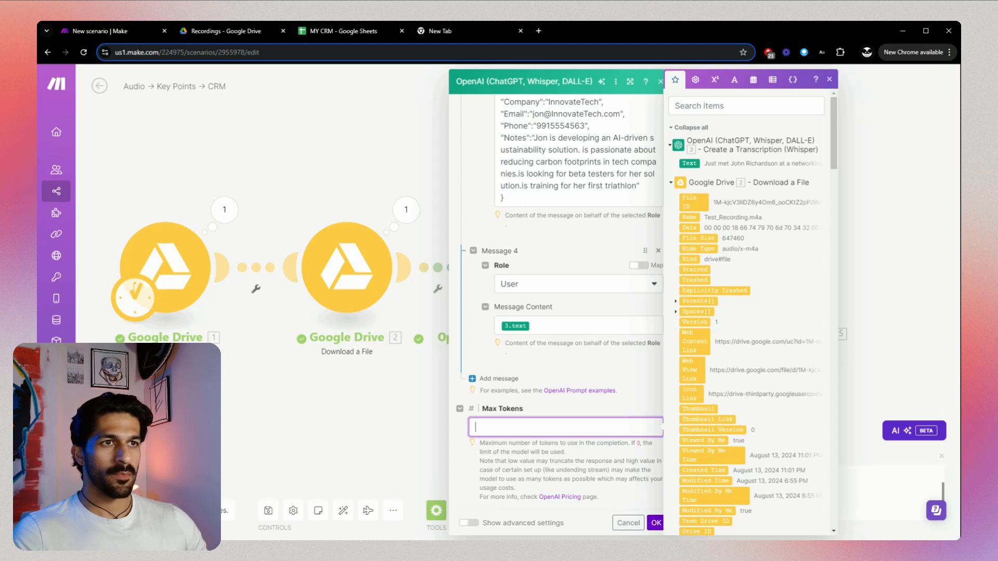
pyautogui.write('700')
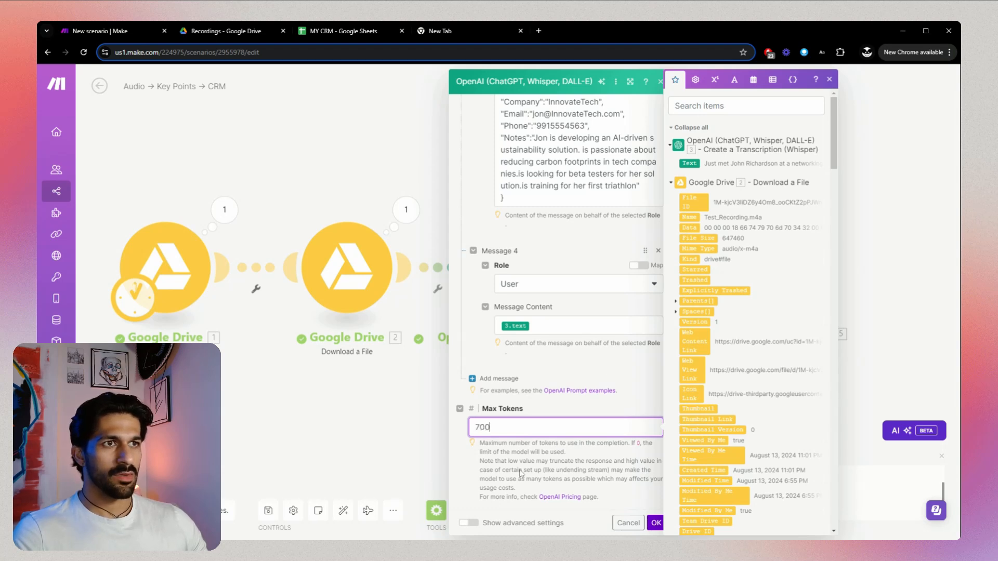
pyautogui.click(513, 495)
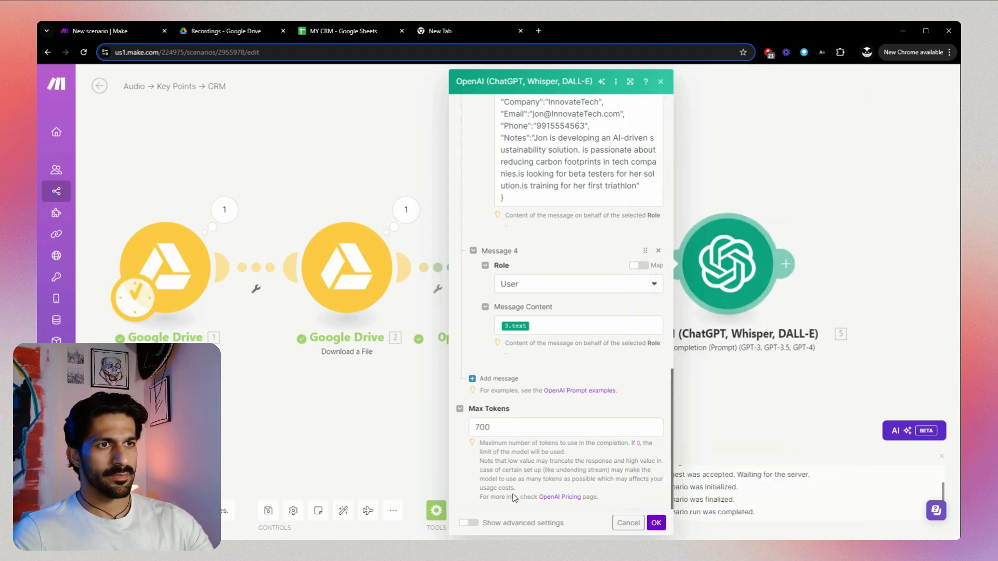
pyautogui.click(468, 523)
pyautogui.scroll(-4, 561, 312)
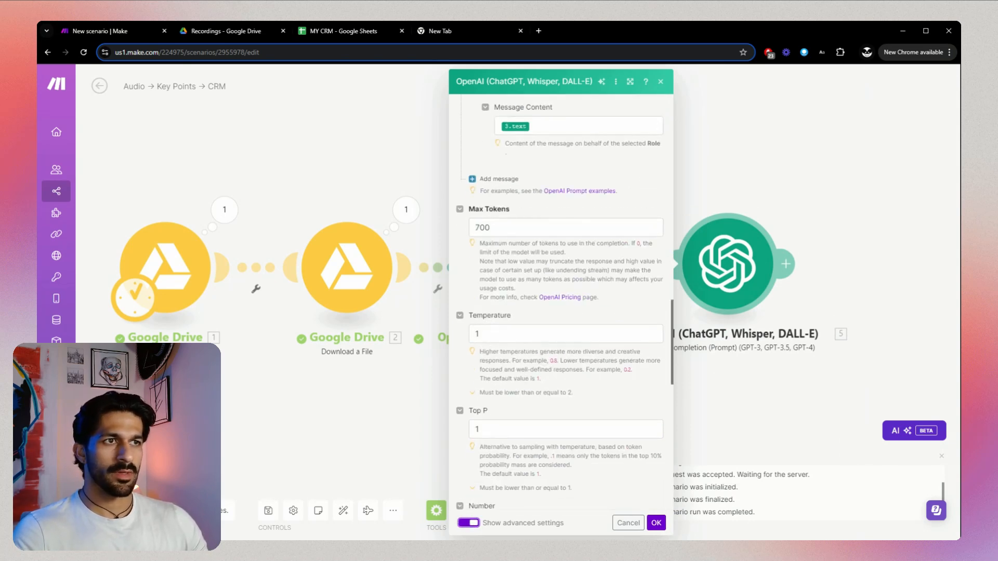
pyautogui.doubleClick(470, 335)
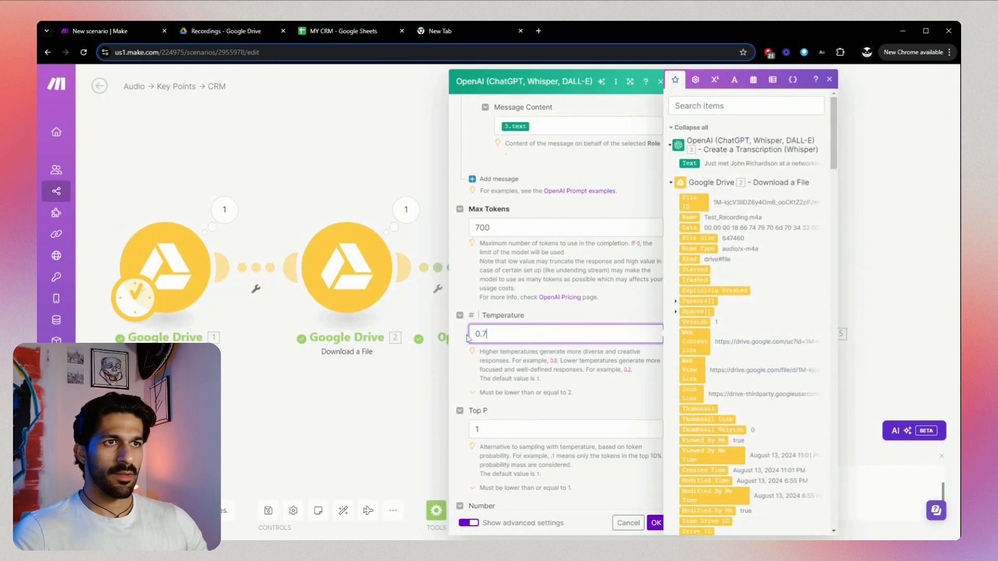
pyautogui.click(648, 316)
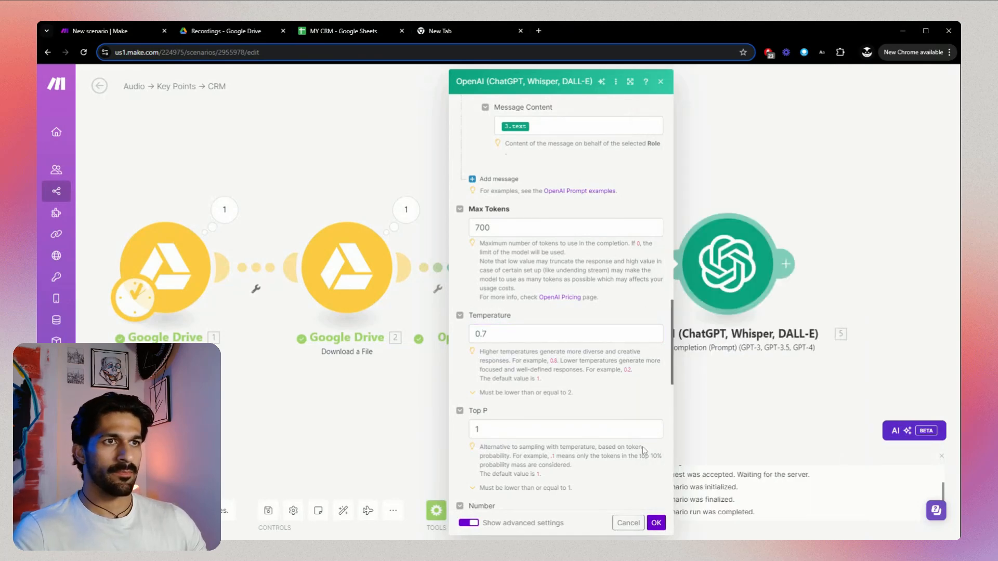
pyautogui.click(656, 523)
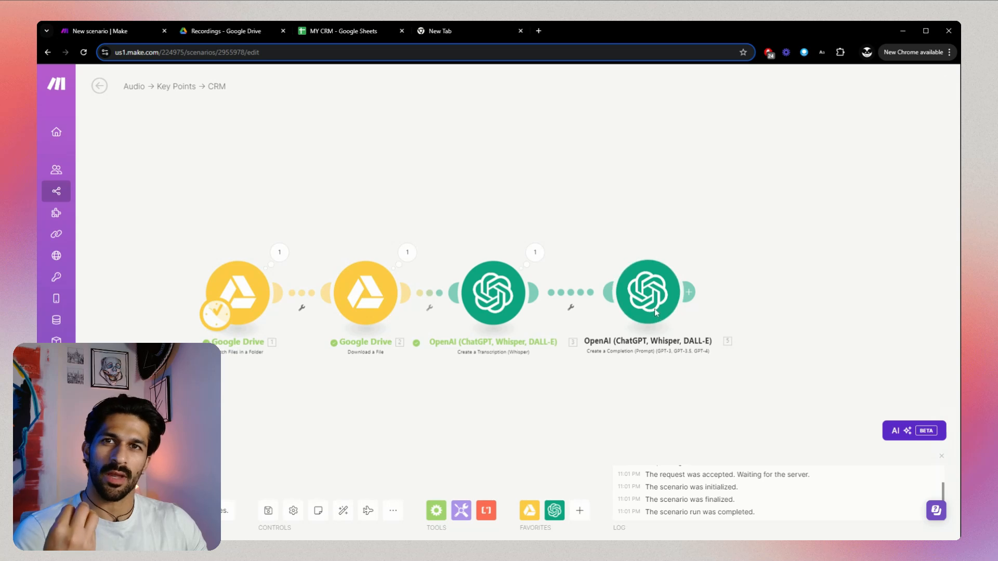
# Add a JSON Parse JSON module after the OpenAI completion module.
pyautogui.moveTo(654, 309); pyautogui.dragTo(646, 315)
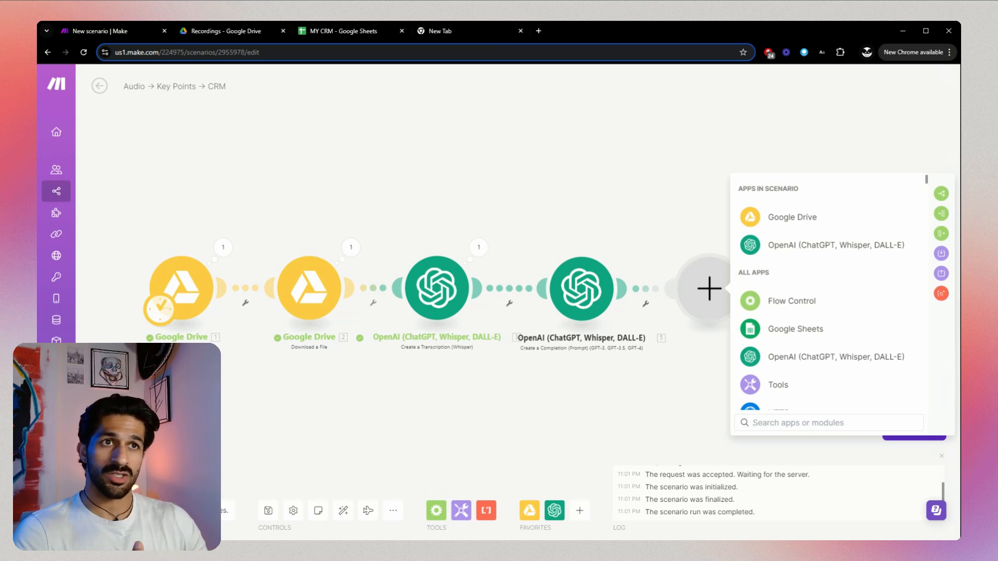
pyautogui.scroll(-2, 785, 343)
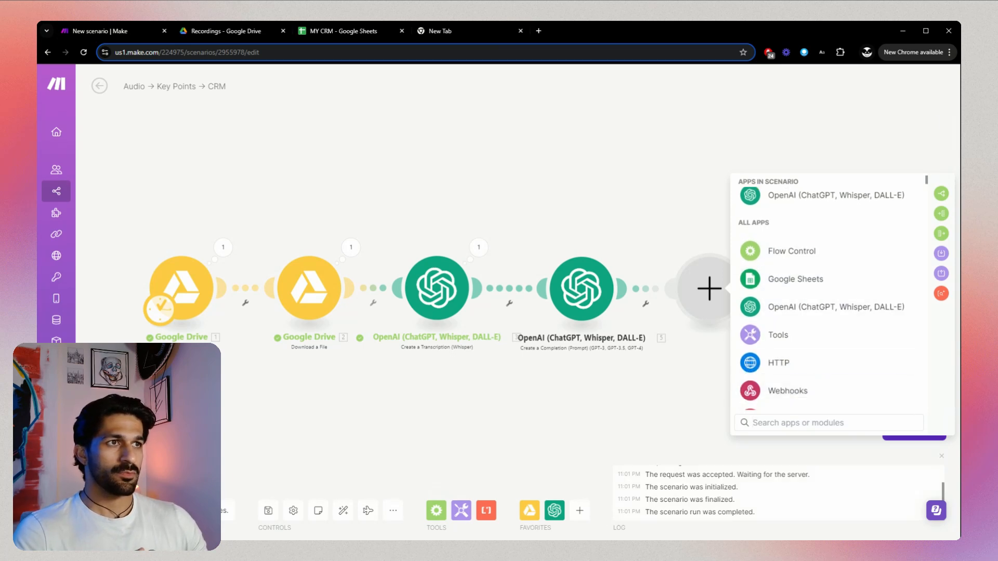
pyautogui.click(582, 512)
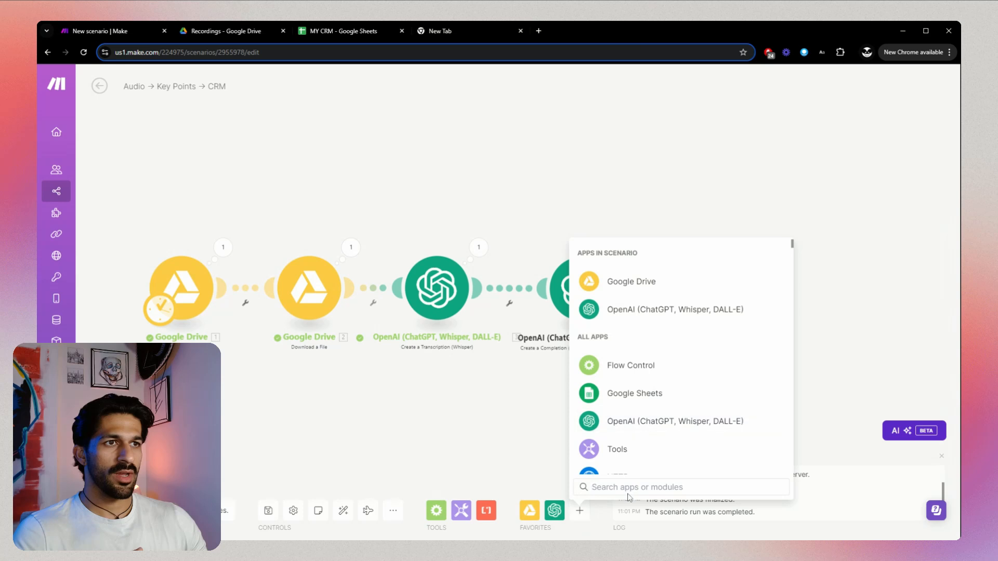
pyautogui.write('json')
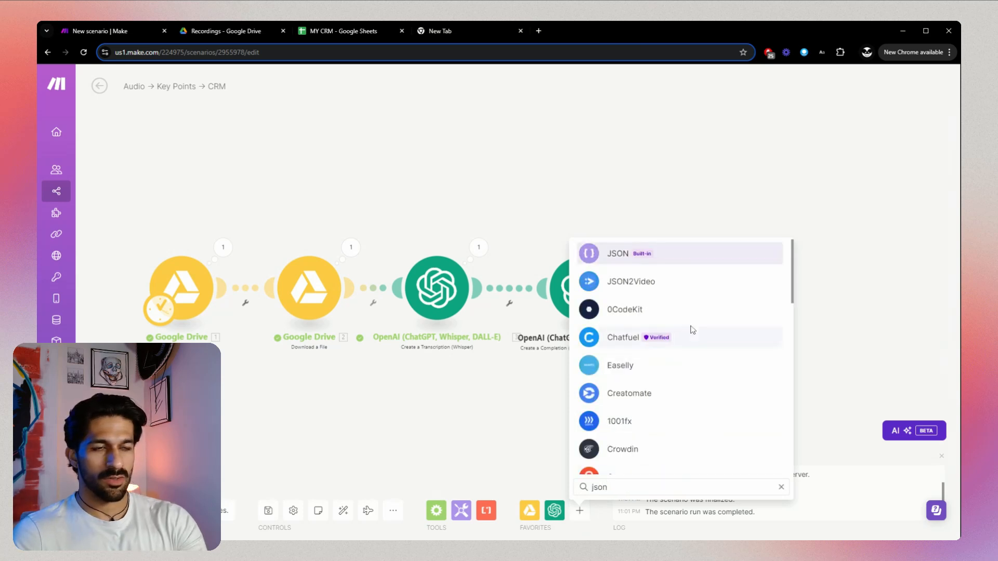
pyautogui.click(694, 267)
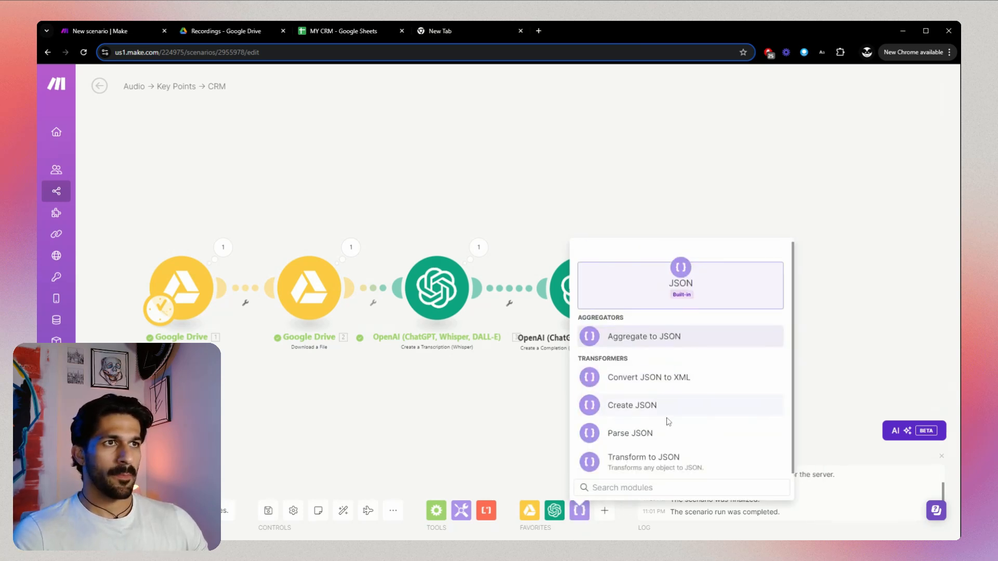
pyautogui.click(664, 439)
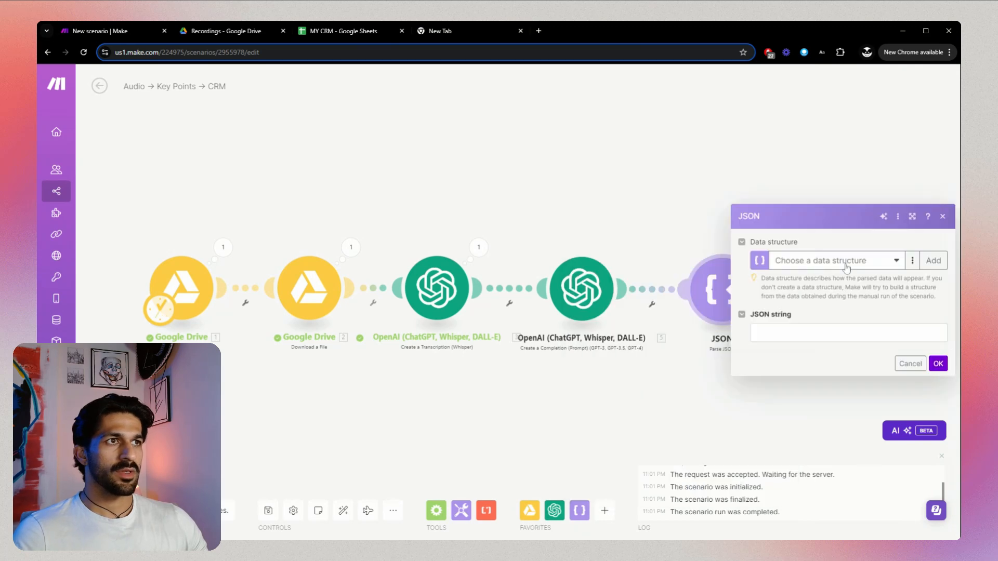
# Copy the example JSON reply from the Assistant message in the OpenAI completion module.
pyautogui.click(591, 295)
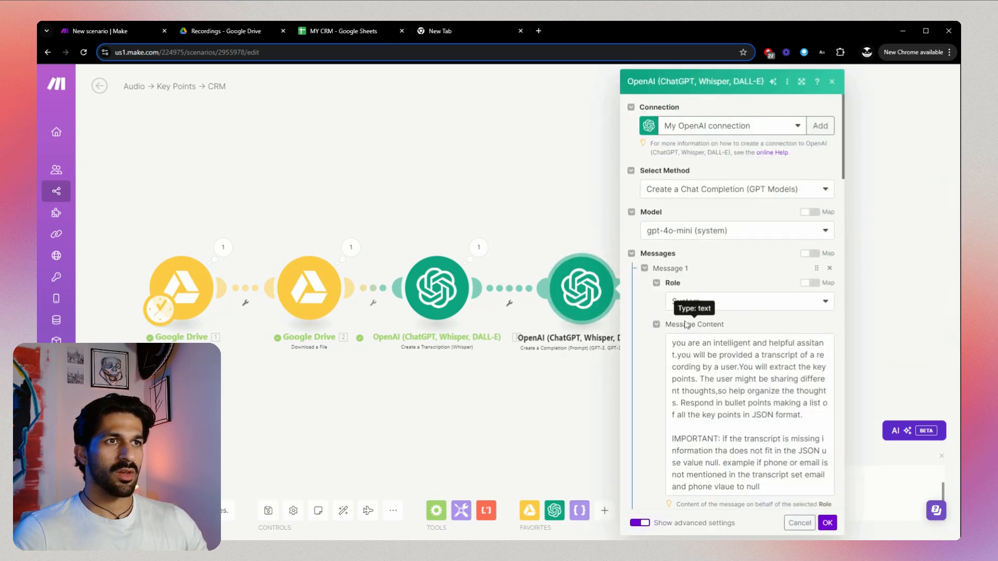
pyautogui.scroll(-10, 726, 357)
pyautogui.scroll(-3, 725, 356)
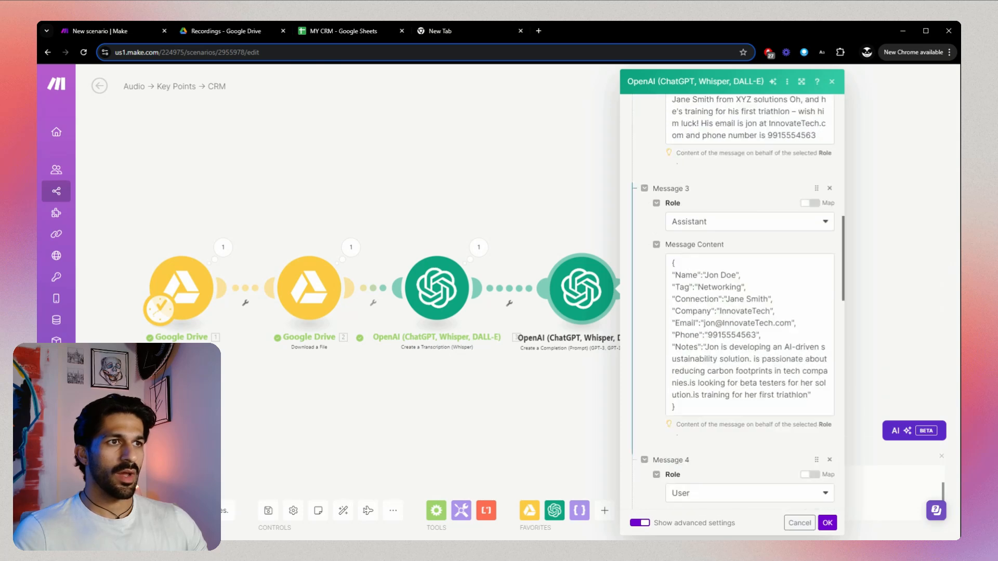
pyautogui.moveTo(676, 408); pyautogui.dragTo(674, 274)
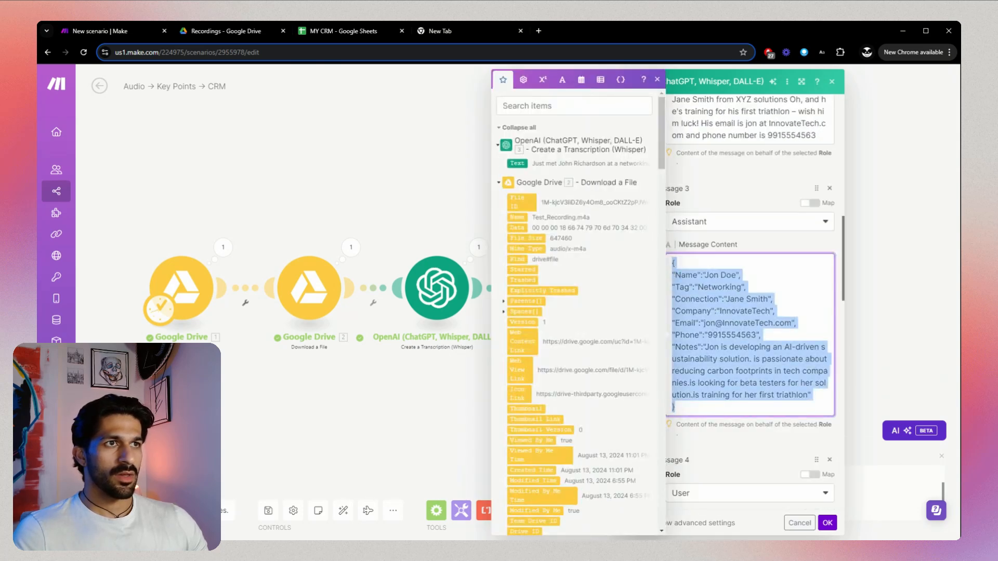
pyautogui.click(433, 218)
# Start a new data structure for the Parse JSON module and name it CRM_Data.
pyautogui.click(733, 305)
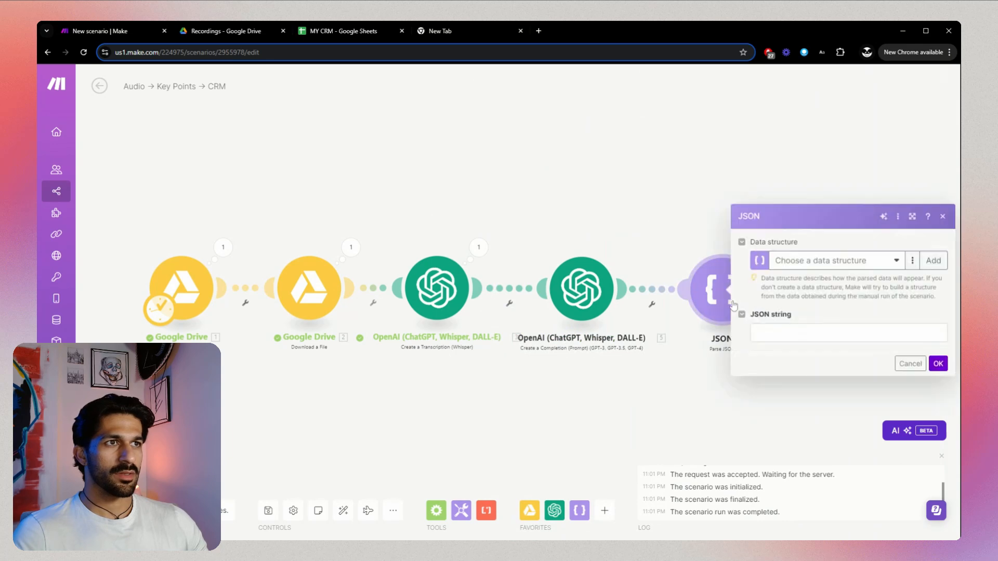
pyautogui.click(933, 260)
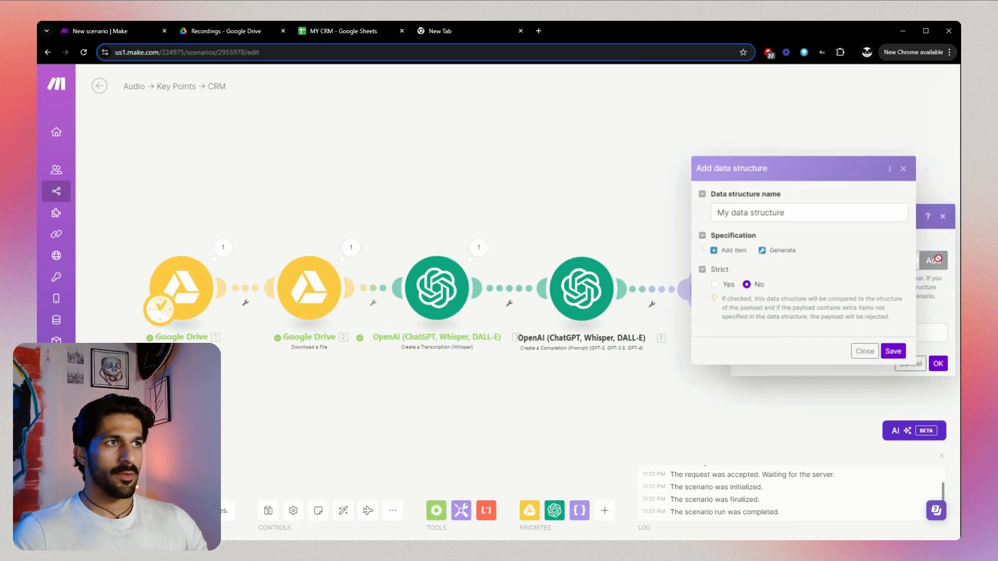
pyautogui.tripleClick(711, 214)
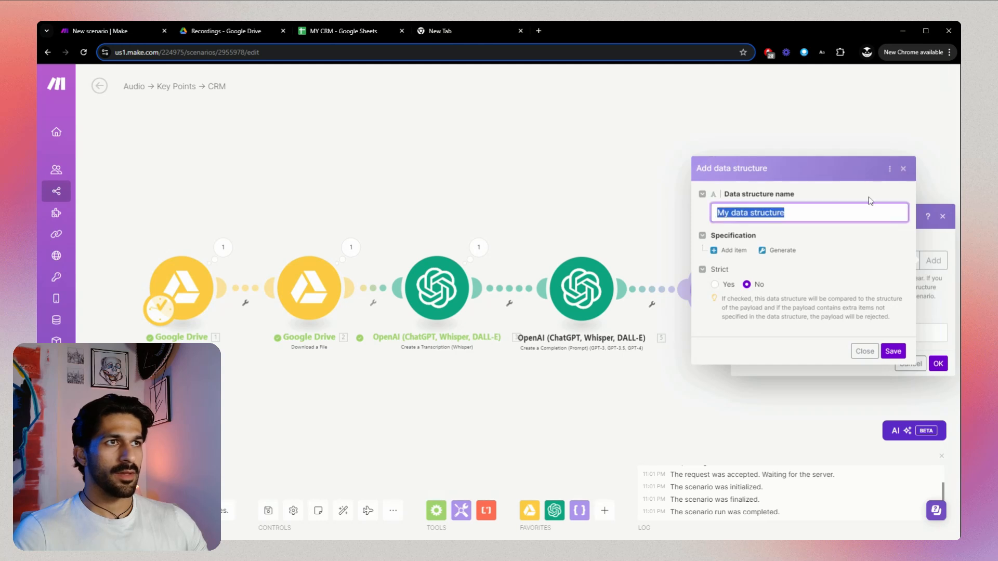
pyautogui.write('CRM Data')
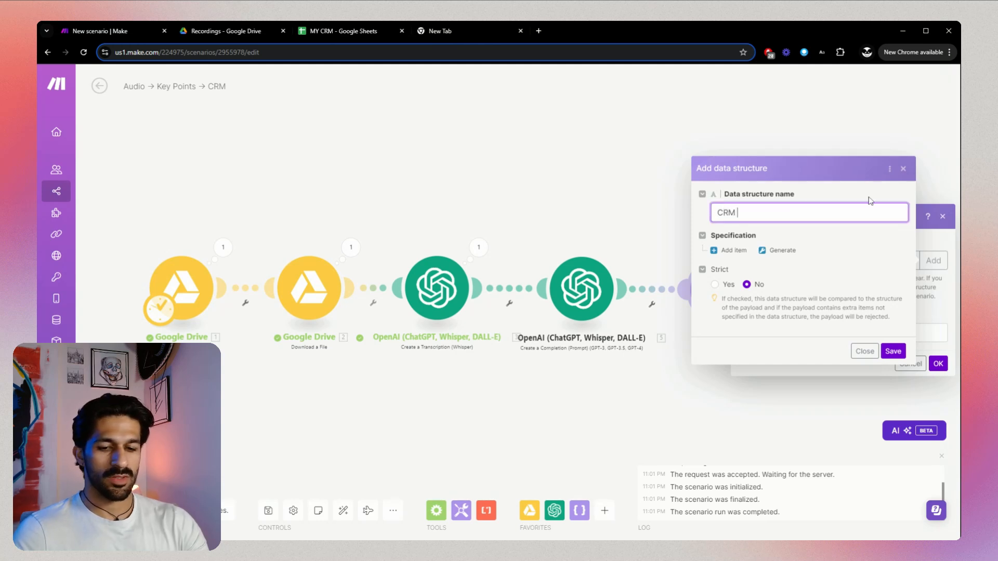
pyautogui.click(735, 212)
pyautogui.press('BackSpace')
pyautogui.write('_')
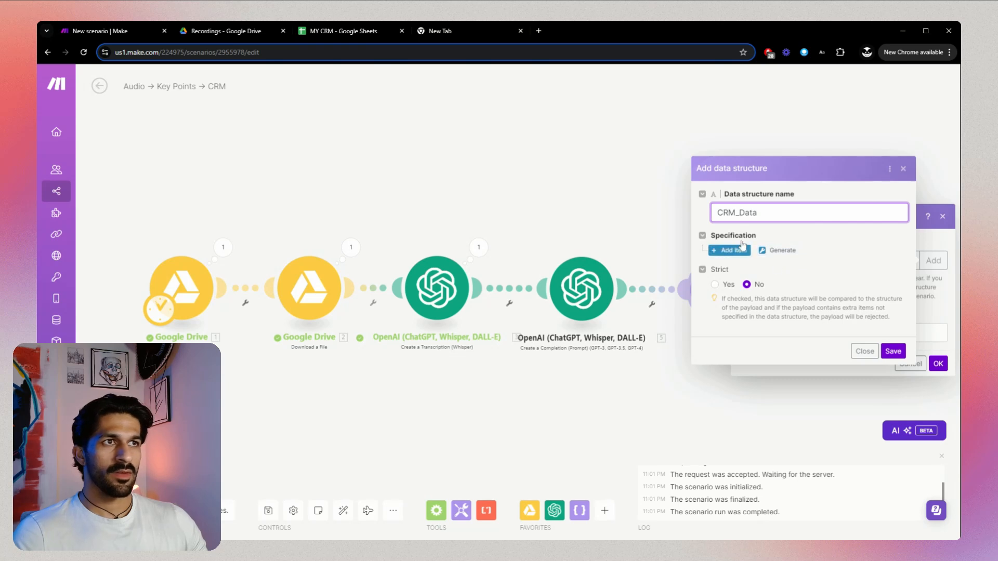
# Generate the CRM_Data specification from the copied JSON sample, check the generated fields and save the data structure.
pyautogui.click(784, 251)
pyautogui.click(646, 255)
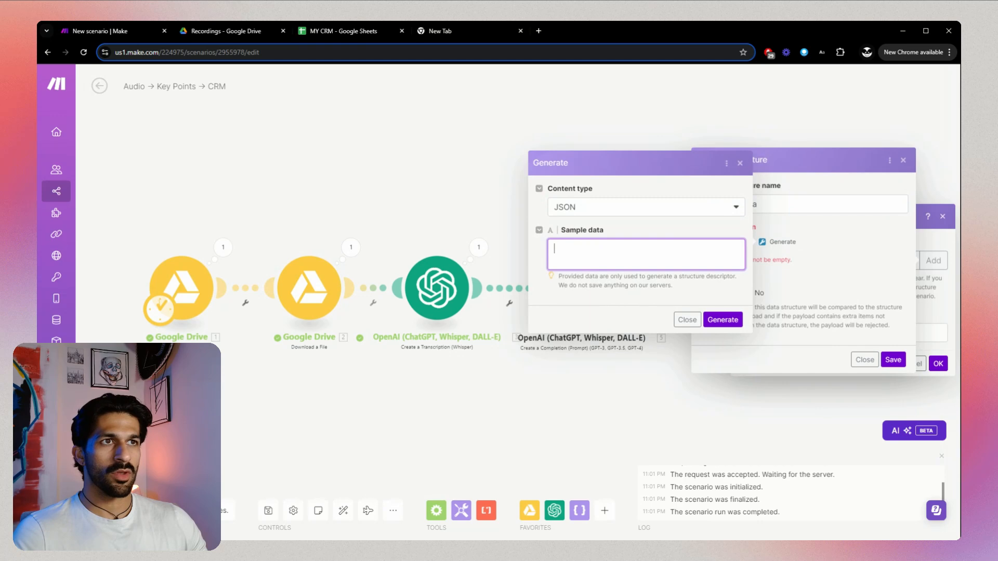
pyautogui.hotkey('ctrl', 'v')
pyautogui.click(722, 319)
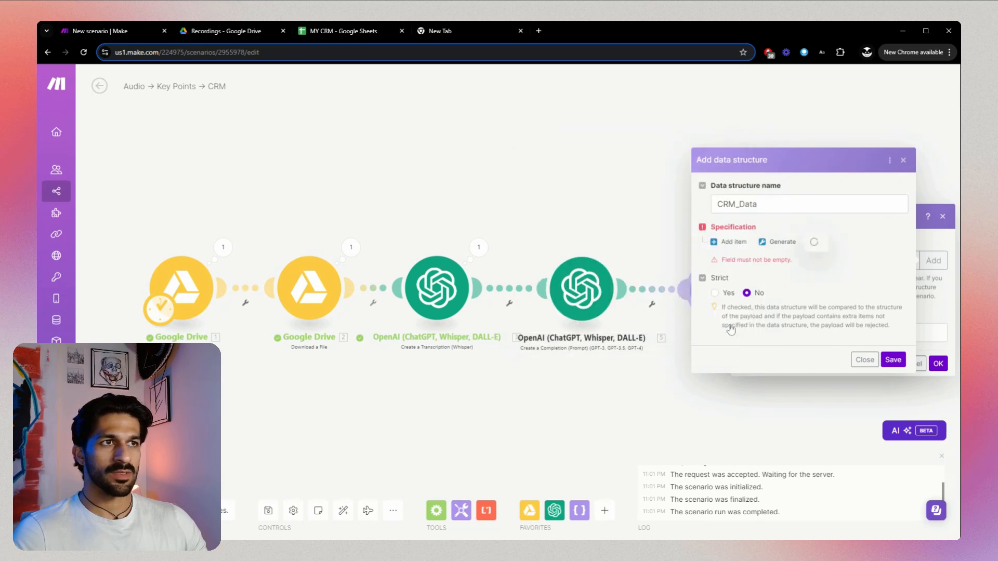
pyautogui.scroll(-8, 818, 265)
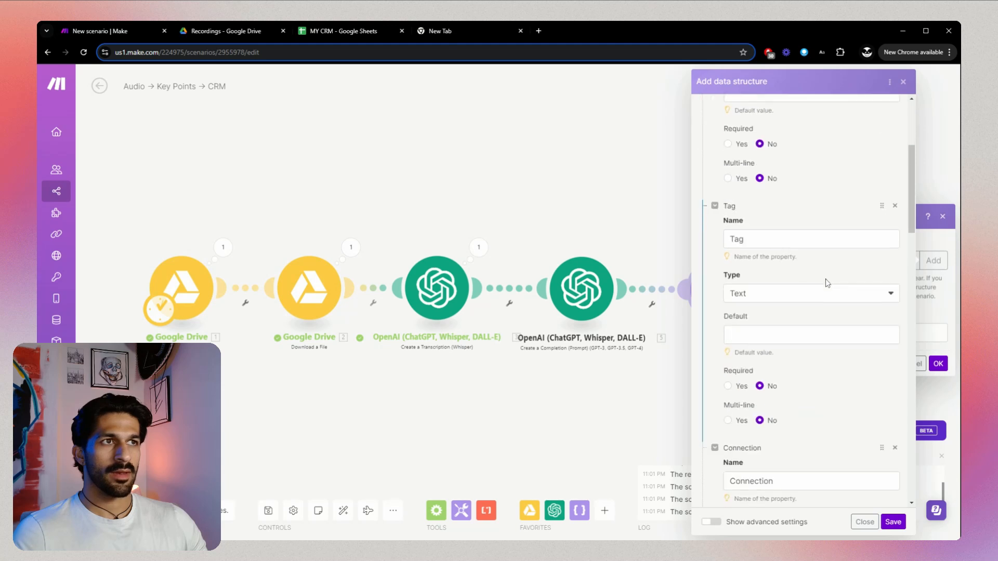
pyautogui.scroll(-10, 843, 307)
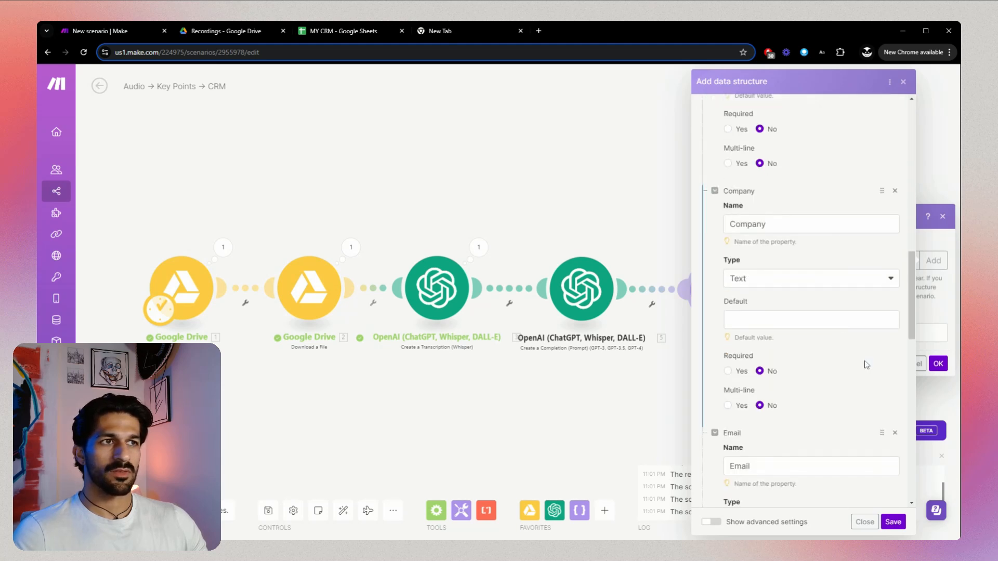
pyautogui.scroll(-7, 853, 372)
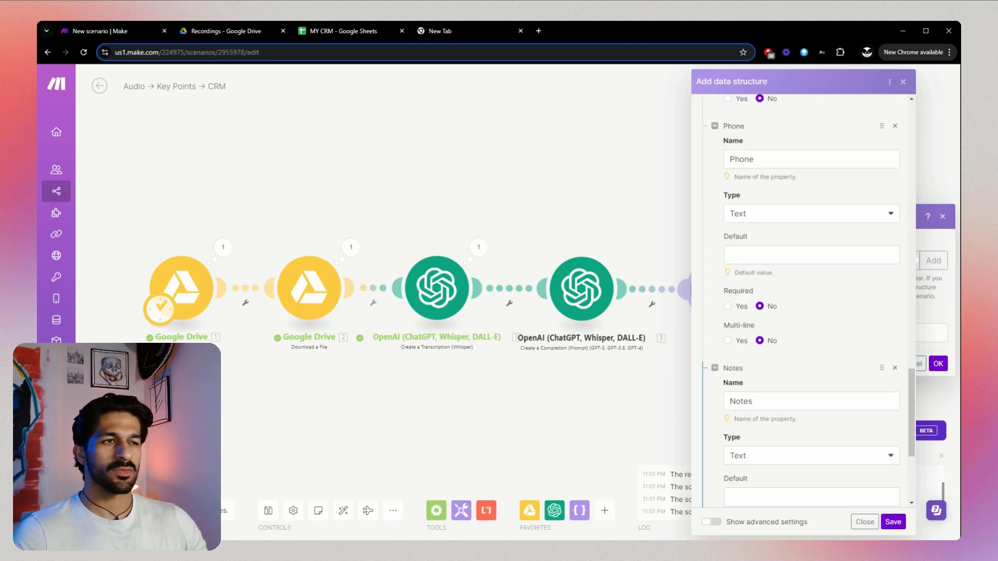
pyautogui.click(893, 522)
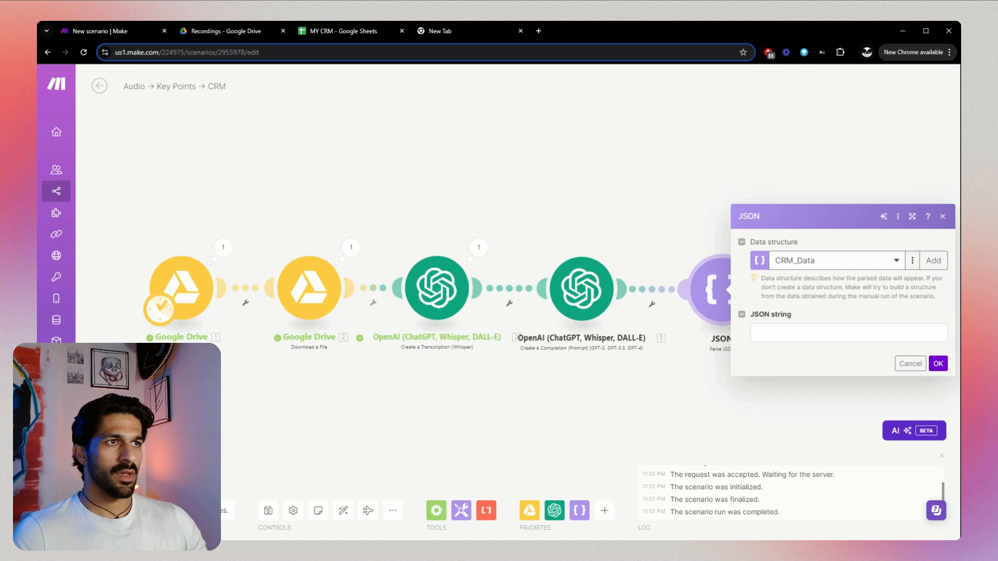
# Map the OpenAI completion's Result output into the Parse JSON module's JSON string and save the module.
pyautogui.click(848, 333)
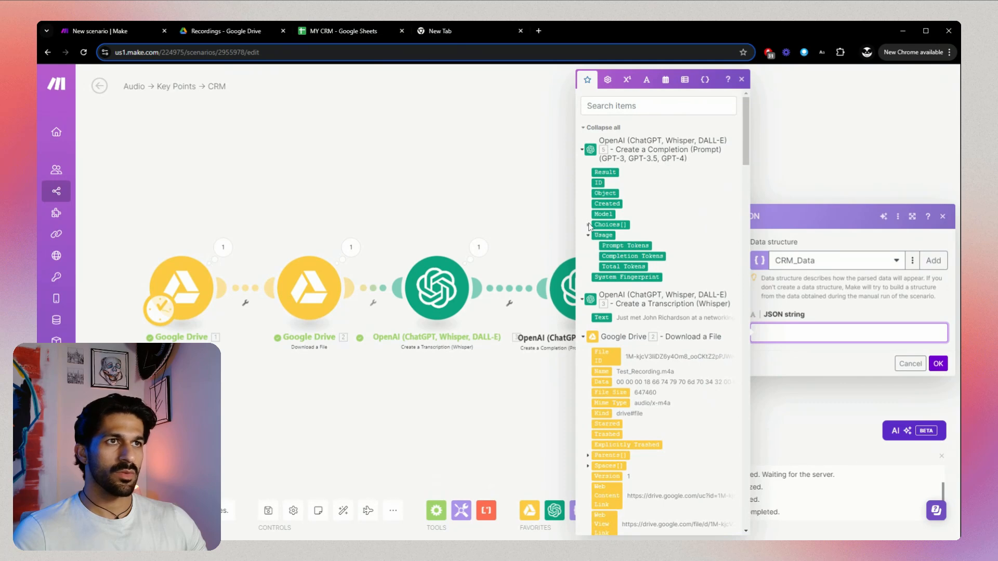
pyautogui.click(605, 173)
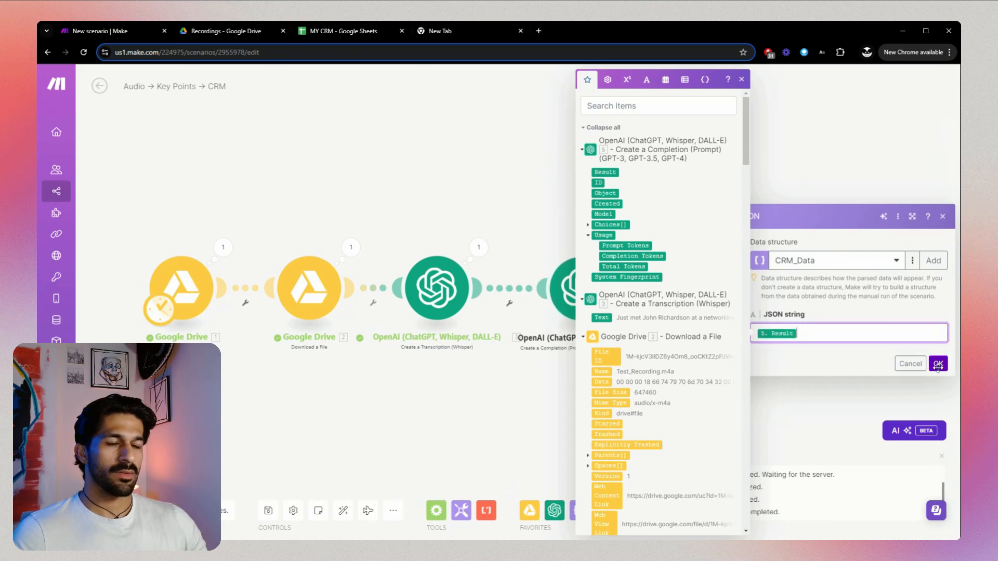
pyautogui.click(939, 364)
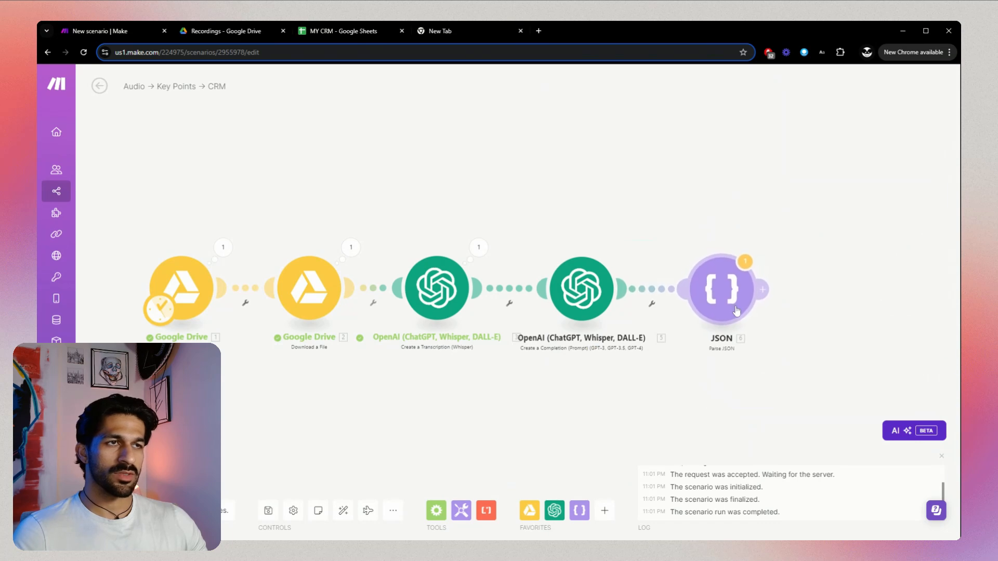
# Set the Google Drive Watch Files trigger to start from All files.
pyautogui.scroll(-2, 681, 379)
pyautogui.moveTo(684, 378); pyautogui.dragTo(642, 372)
pyautogui.rightClick(229, 310)
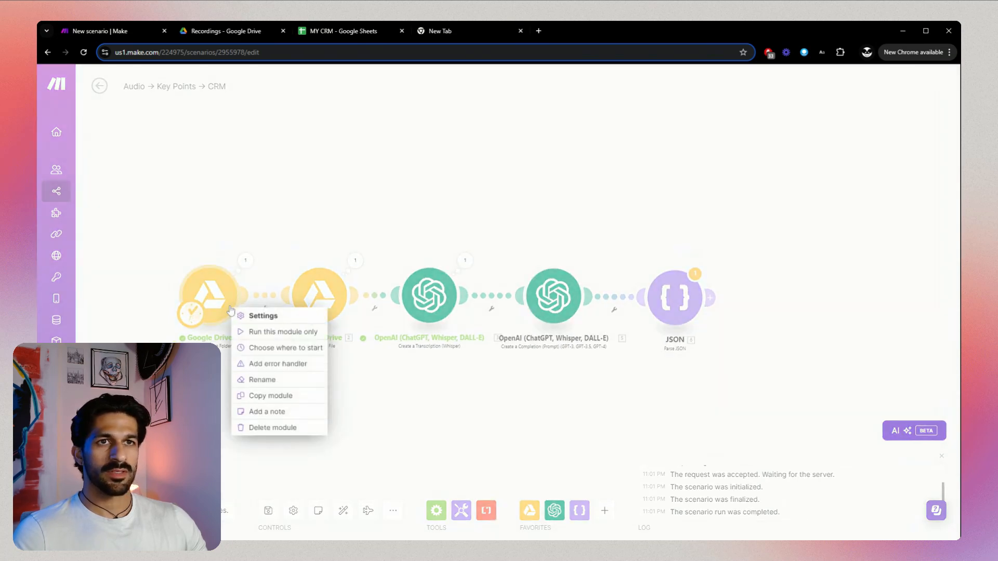
pyautogui.click(210, 219)
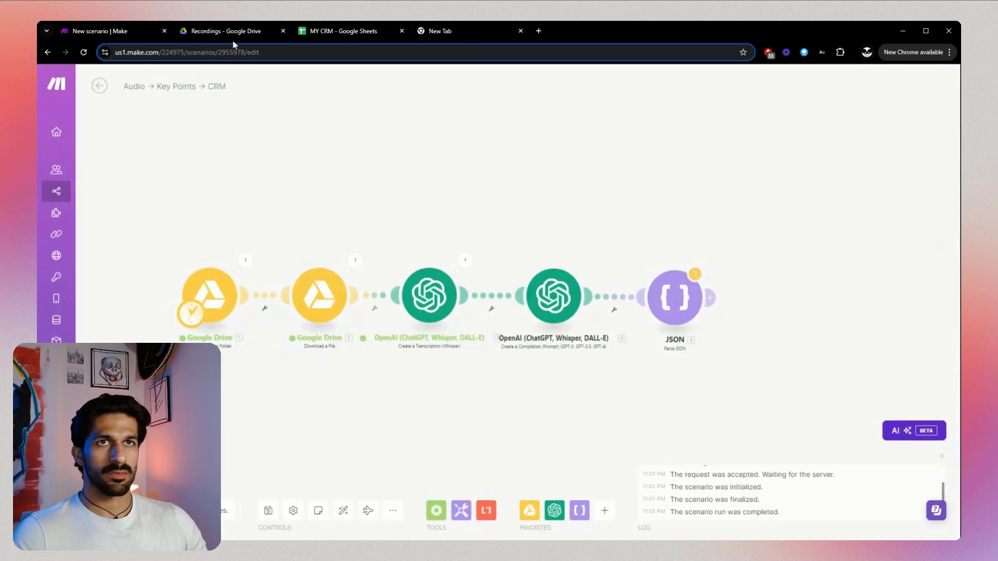
pyautogui.rightClick(213, 300)
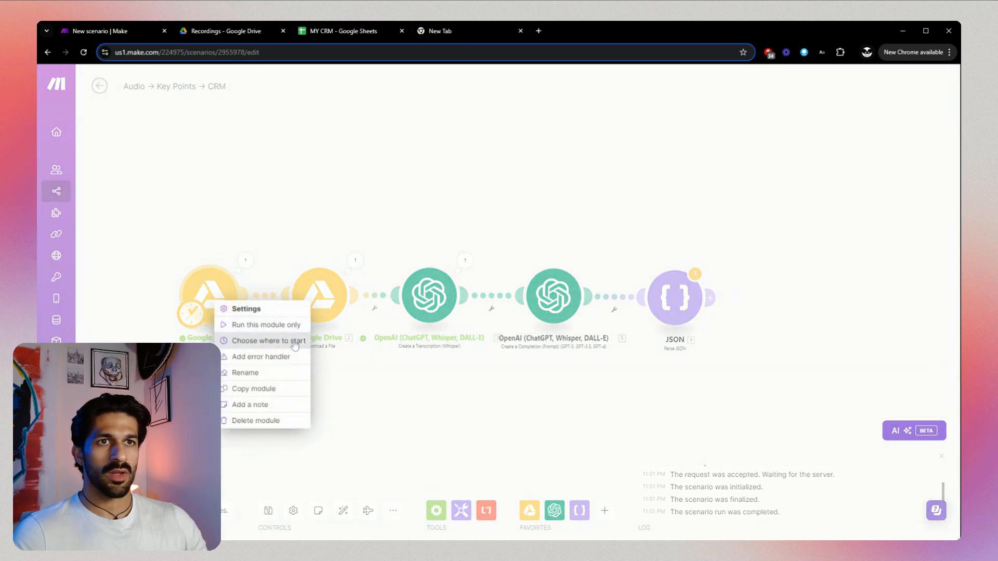
pyautogui.click(268, 341)
pyautogui.click(261, 303)
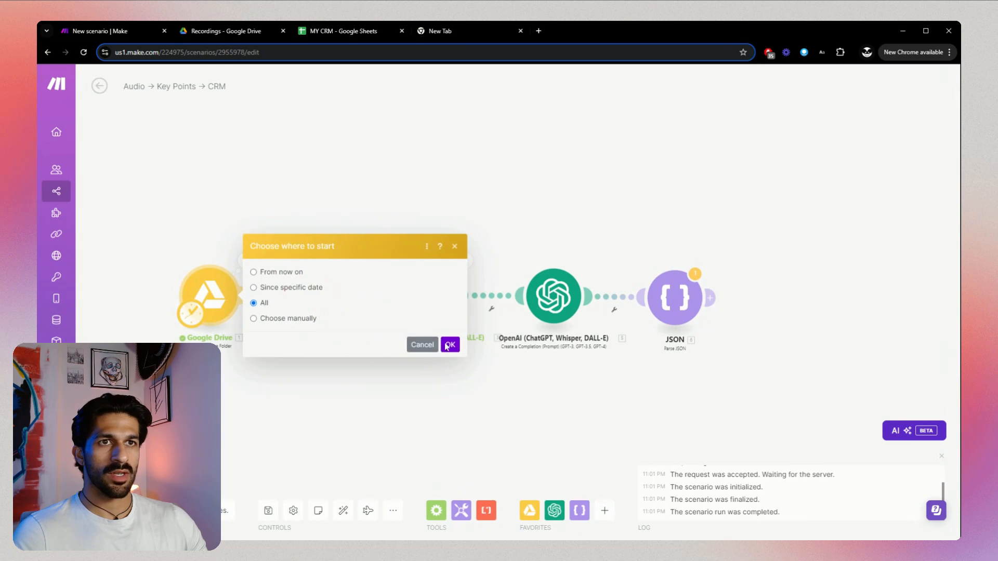
pyautogui.click(448, 346)
# Run the scenario once, proceeding despite the warning about the transformer being the last module.
pyautogui.click(117, 510)
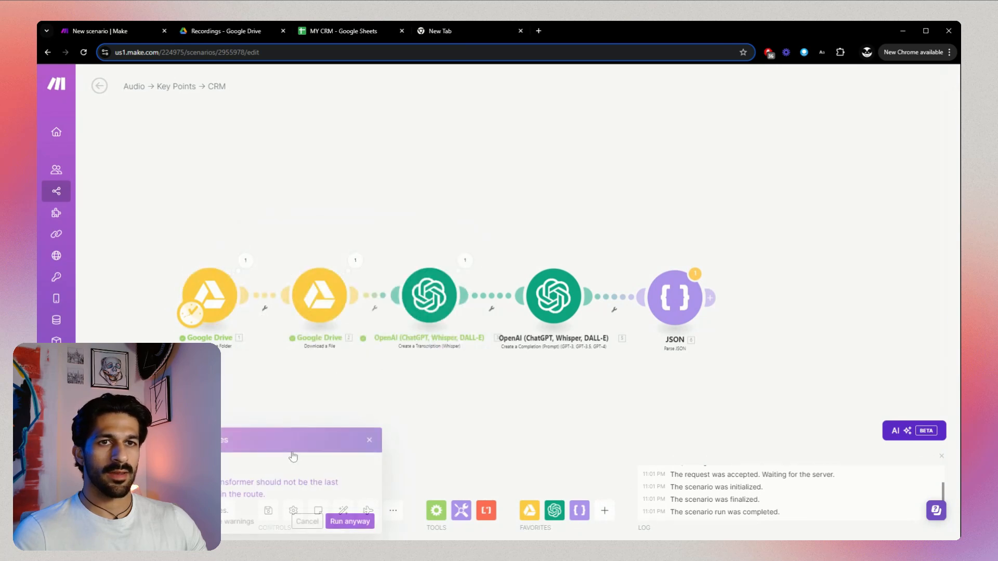
pyautogui.click(284, 491)
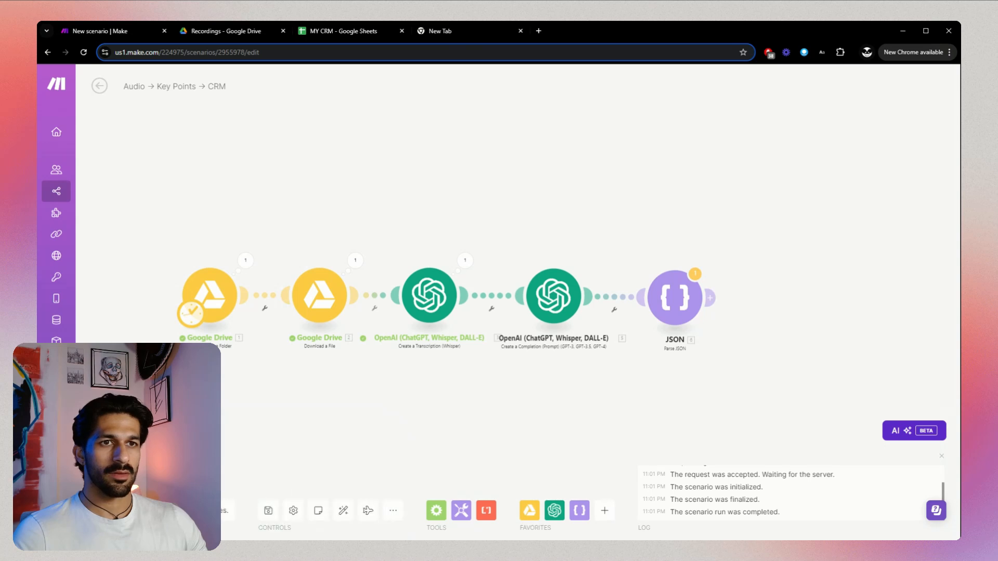
pyautogui.click(117, 510)
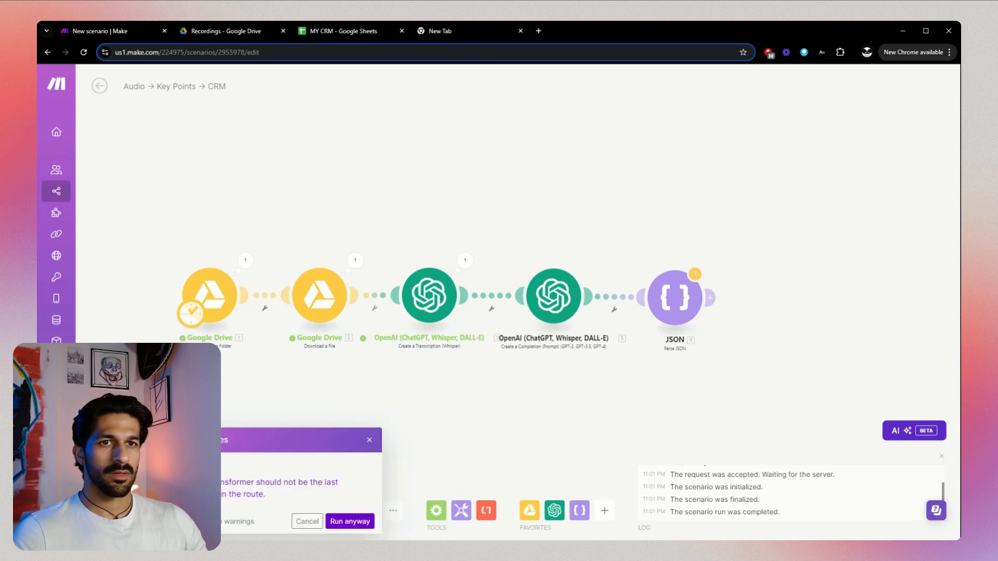
pyautogui.click(343, 524)
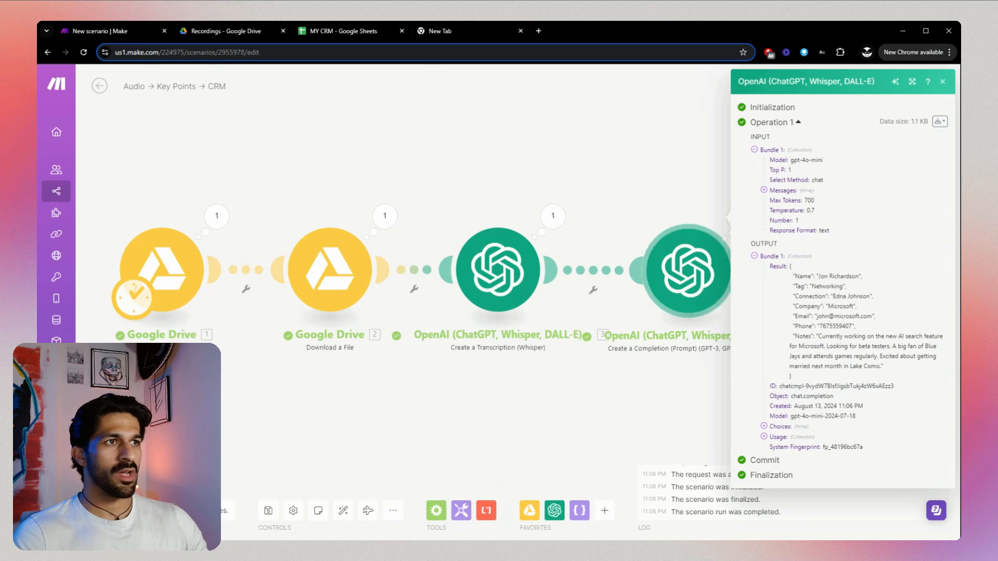
# Examine the Parse JSON module's run output, comparing the input JSON string with the separate parsed fields.
pyautogui.click(725, 354)
pyautogui.moveTo(725, 353); pyautogui.dragTo(563, 332)
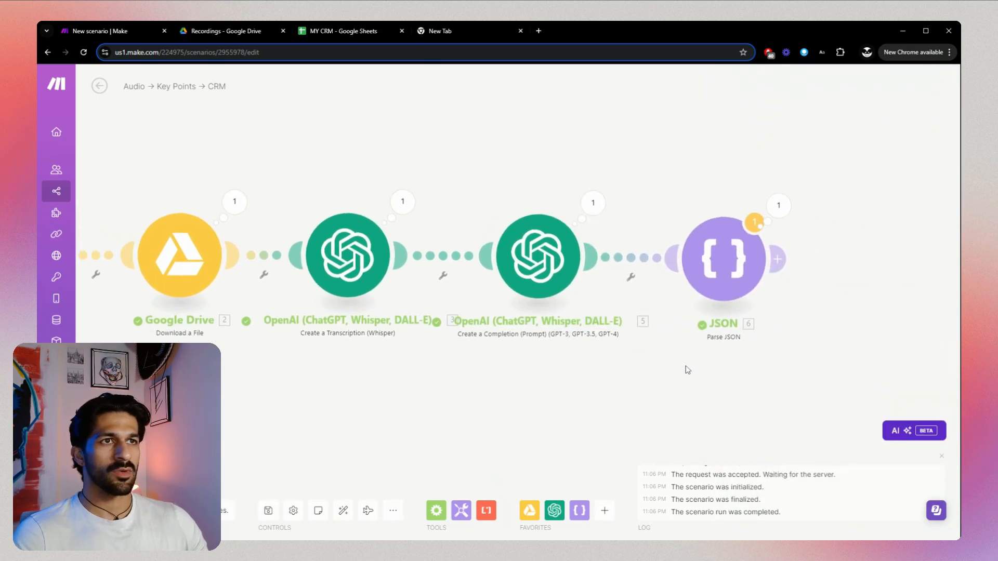
pyautogui.click(773, 220)
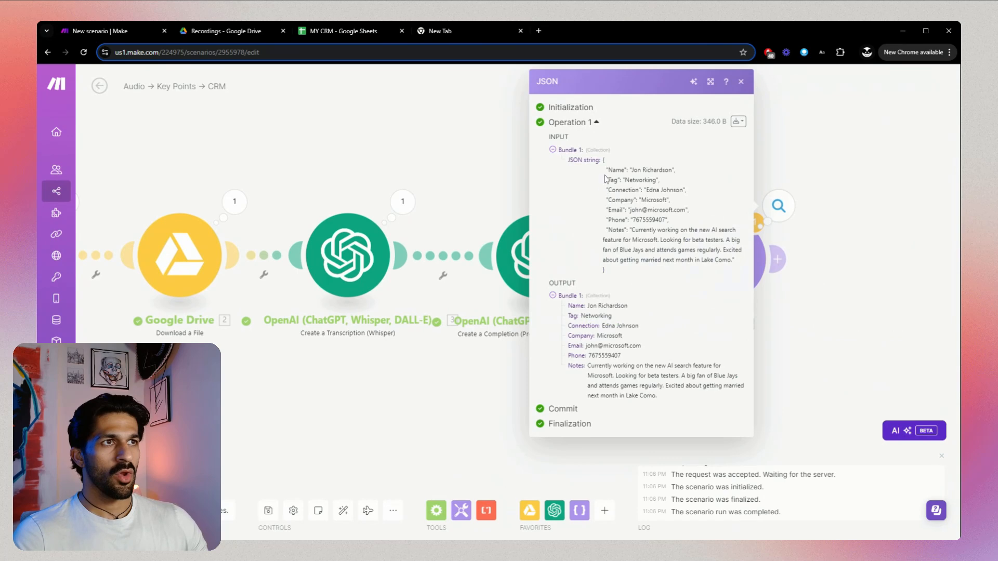
pyautogui.moveTo(605, 165); pyautogui.dragTo(621, 280)
pyautogui.click(621, 280)
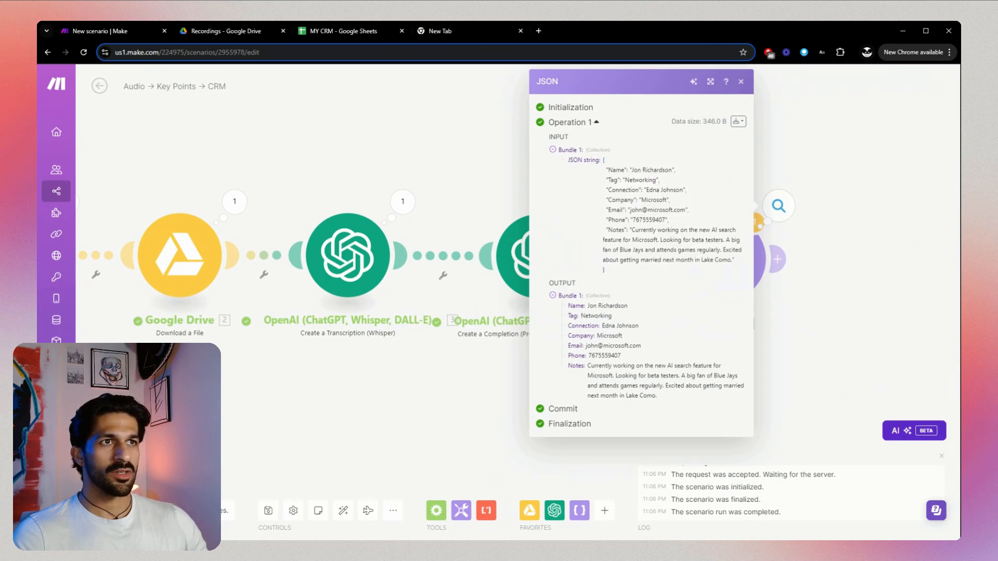
pyautogui.moveTo(556, 306); pyautogui.dragTo(658, 396)
pyautogui.click(686, 399)
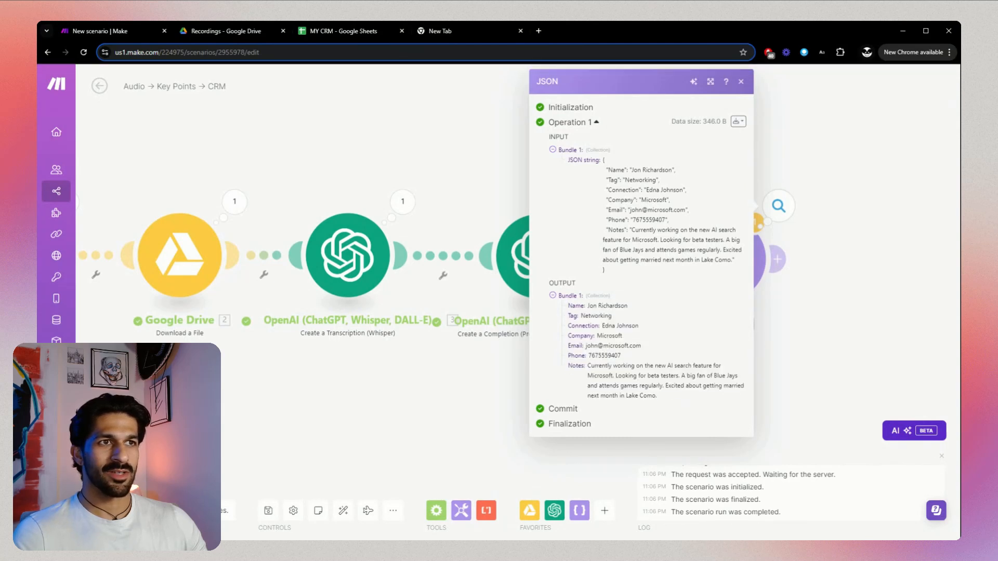
pyautogui.click(844, 356)
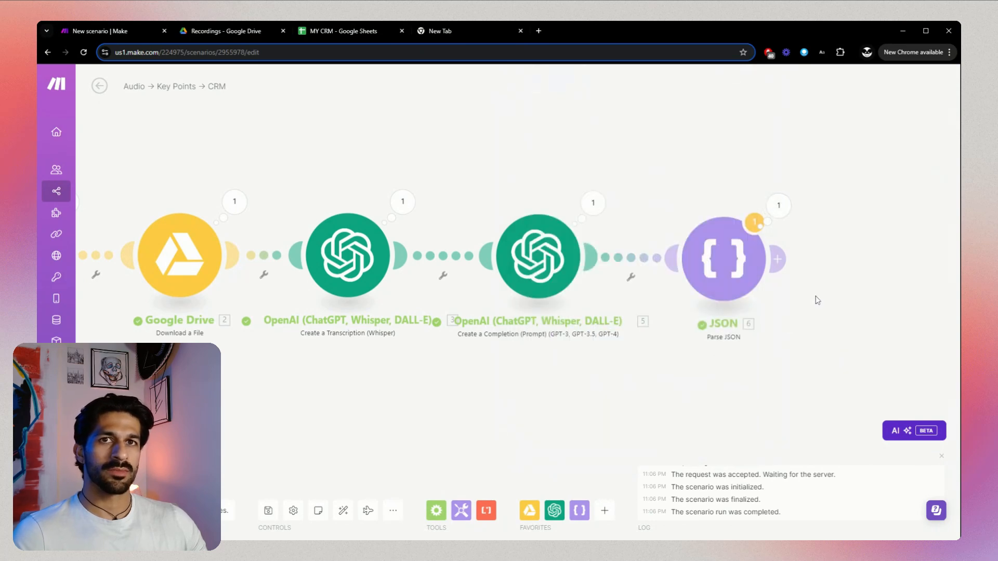
# Add an OpenAI Create a Completion module after Parse JSON, using the gpt-4o-mini model.
pyautogui.scroll(-3, 812, 317)
pyautogui.moveTo(721, 339); pyautogui.dragTo(697, 340)
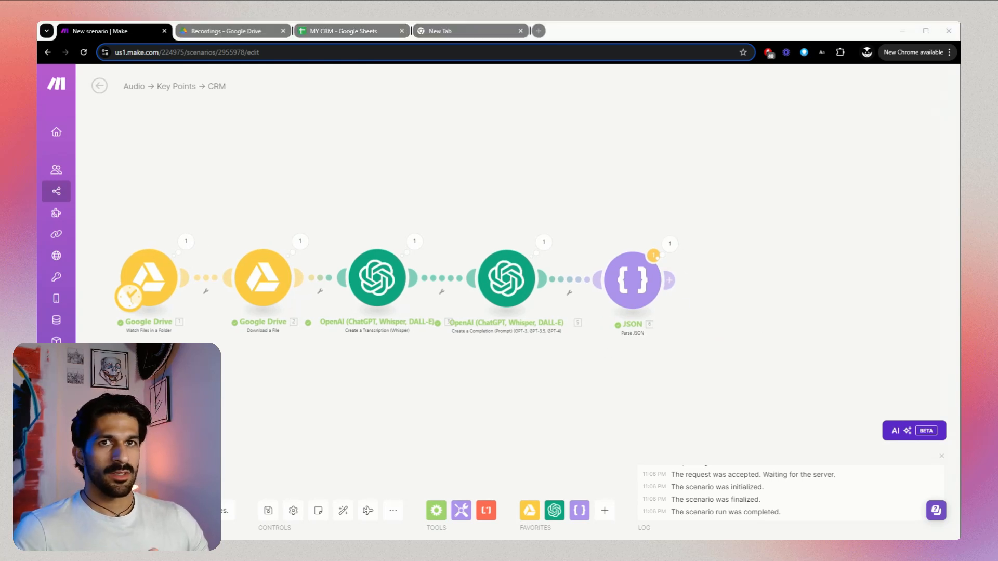
pyautogui.moveTo(684, 348); pyautogui.dragTo(597, 351)
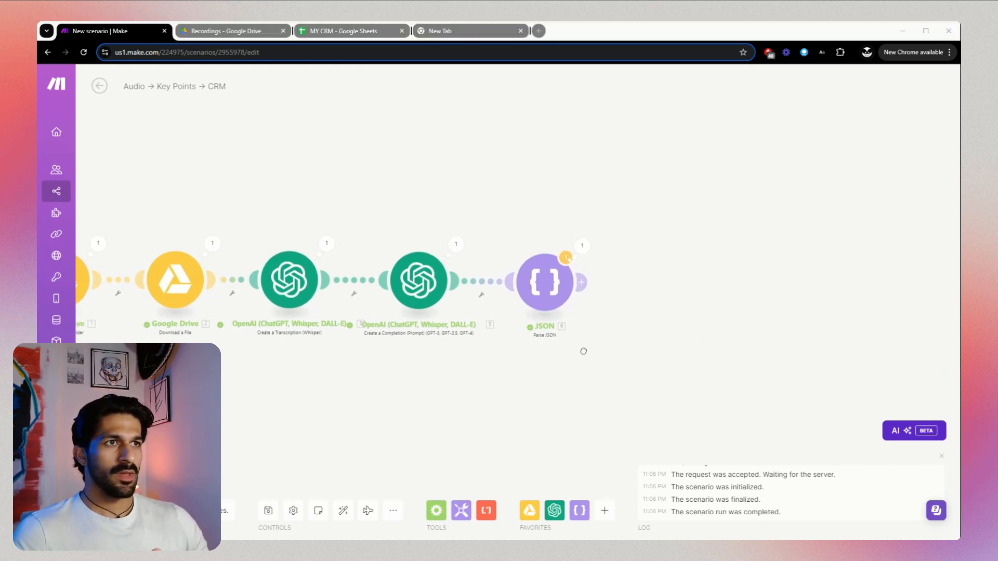
pyautogui.click(586, 282)
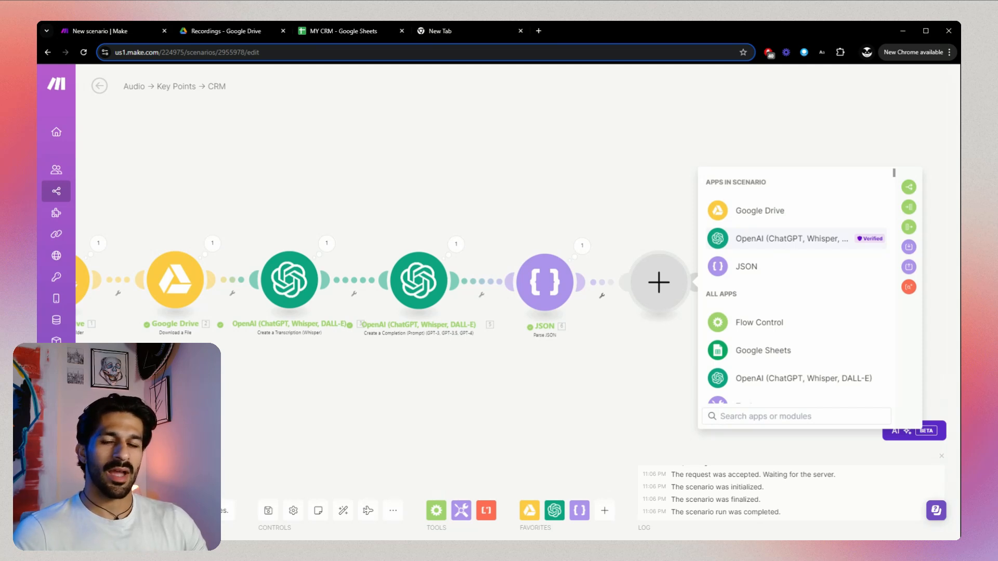
pyautogui.click(780, 239)
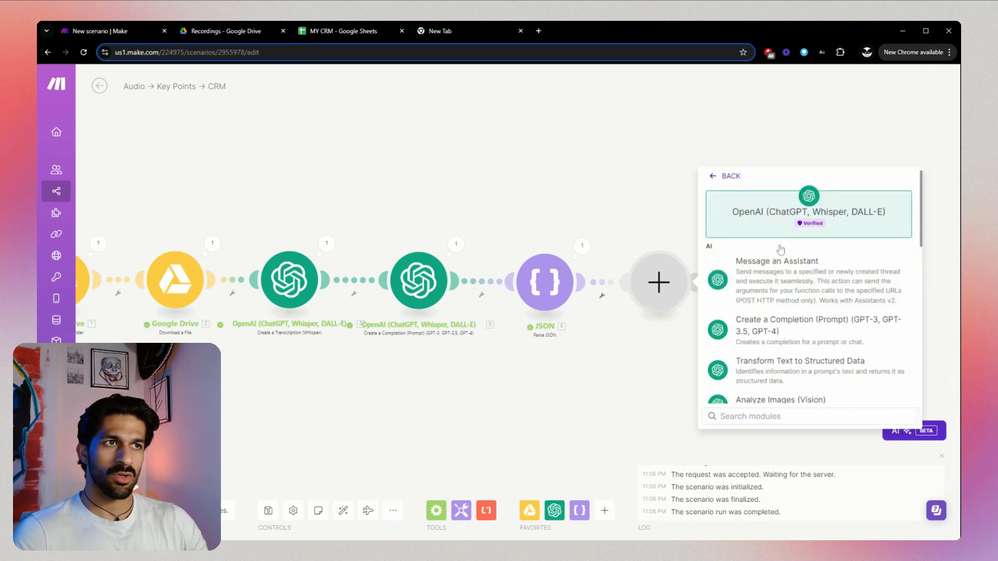
pyautogui.click(775, 321)
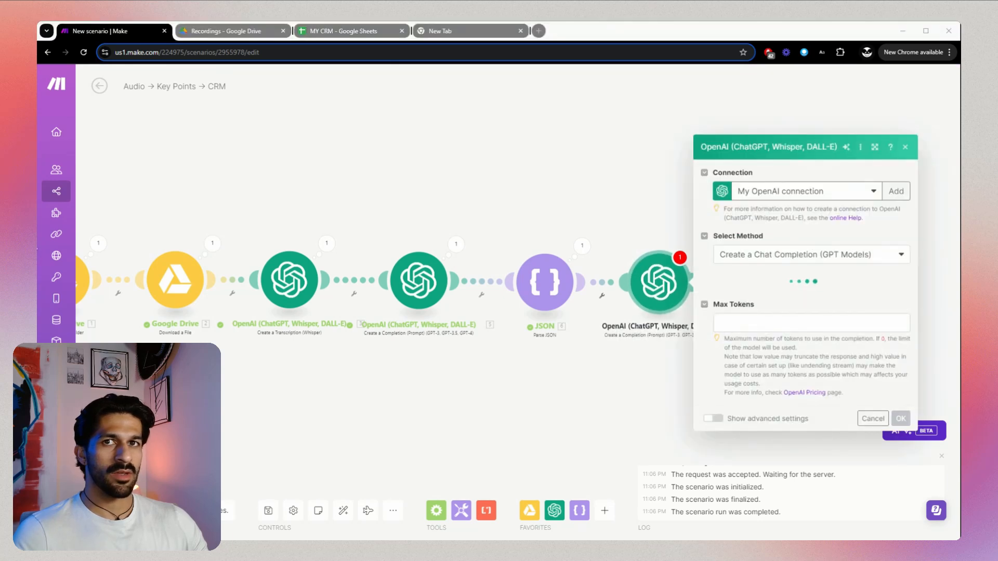
pyautogui.click(783, 370)
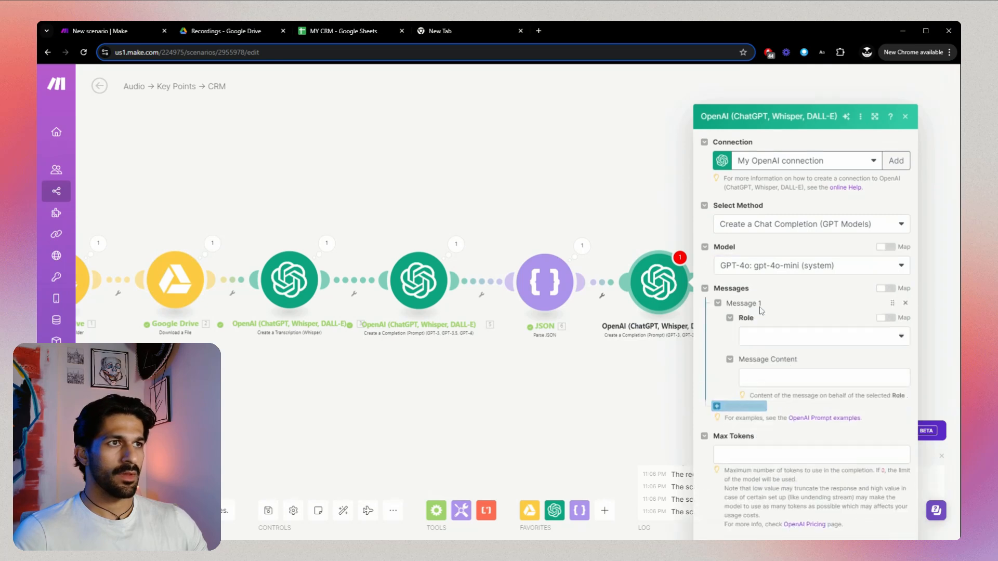
# Add a first message with the System role and the content "you are an intelligent and helpful assitant.".
pyautogui.click(742, 304)
pyautogui.click(774, 305)
pyautogui.click(778, 314)
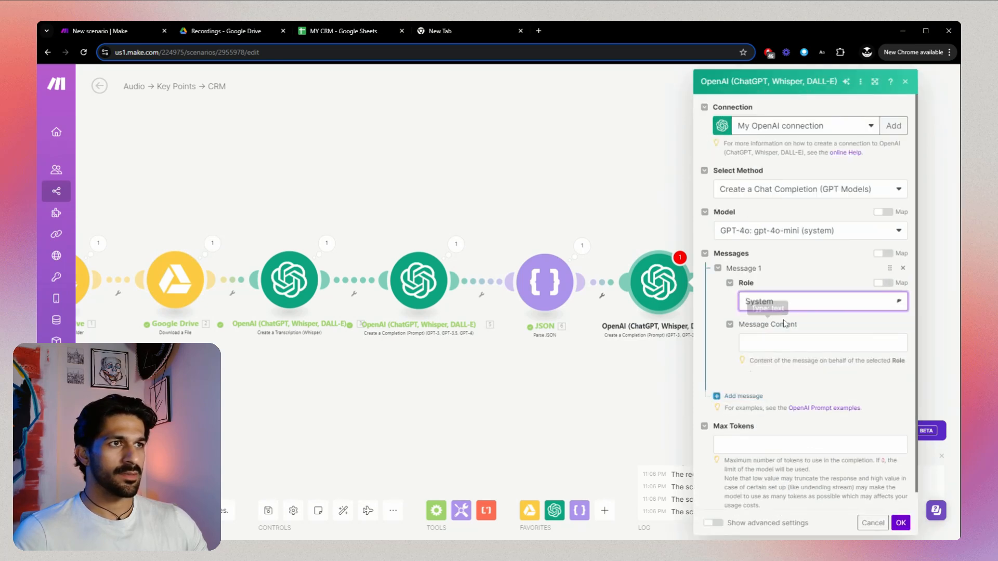
pyautogui.hotkey('alt', 'Tab')
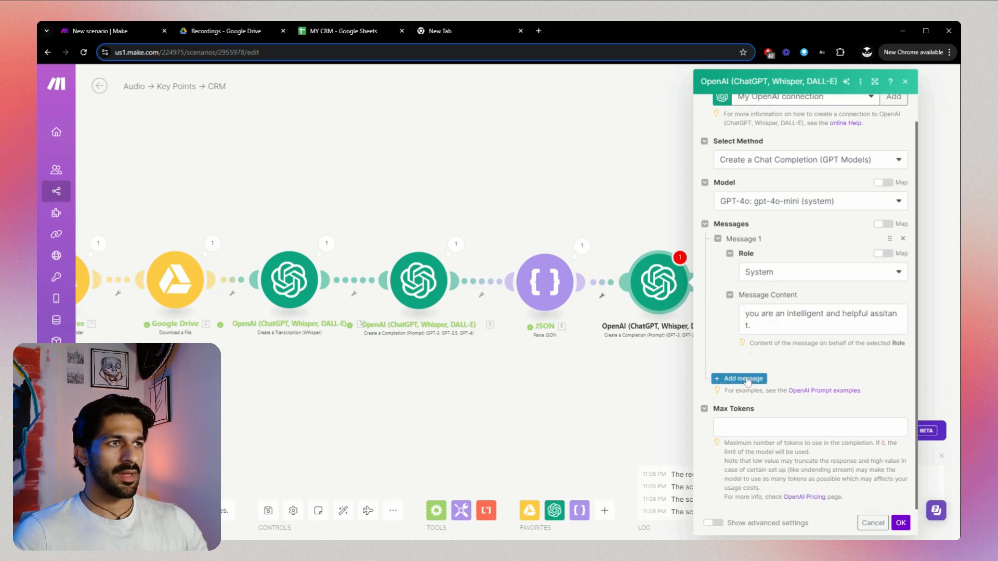
# Add a second message with the User role, instructing the model to suggest 3 relationship-furthering actions from networking or business prospect key points.
pyautogui.click(747, 380)
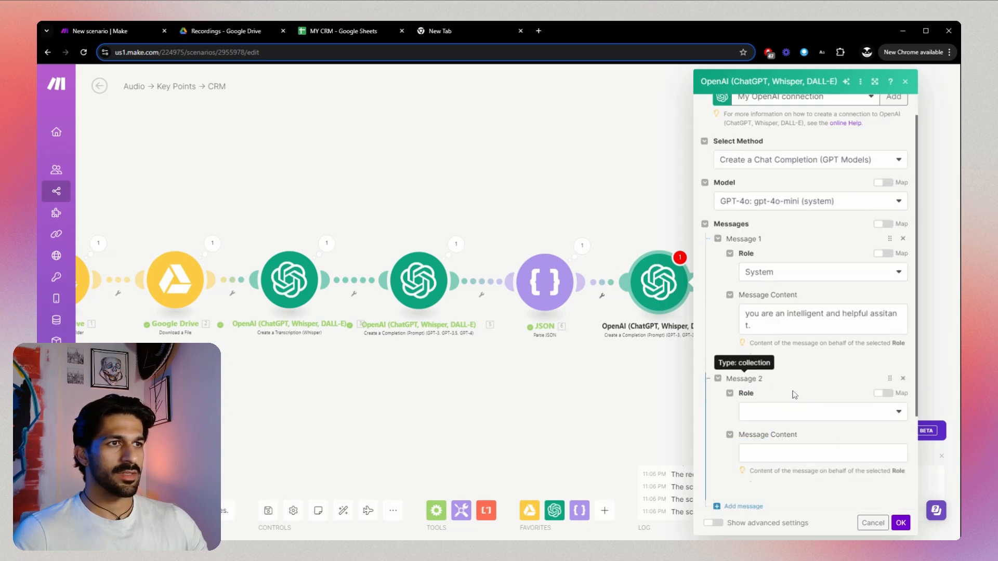
pyautogui.click(790, 410)
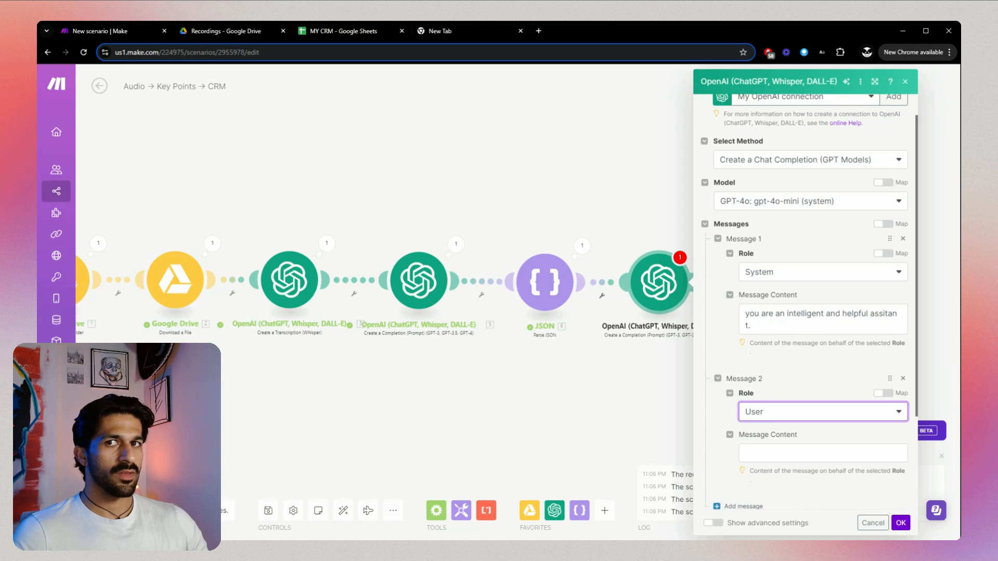
pyautogui.hotkey('alt', 'Tab')
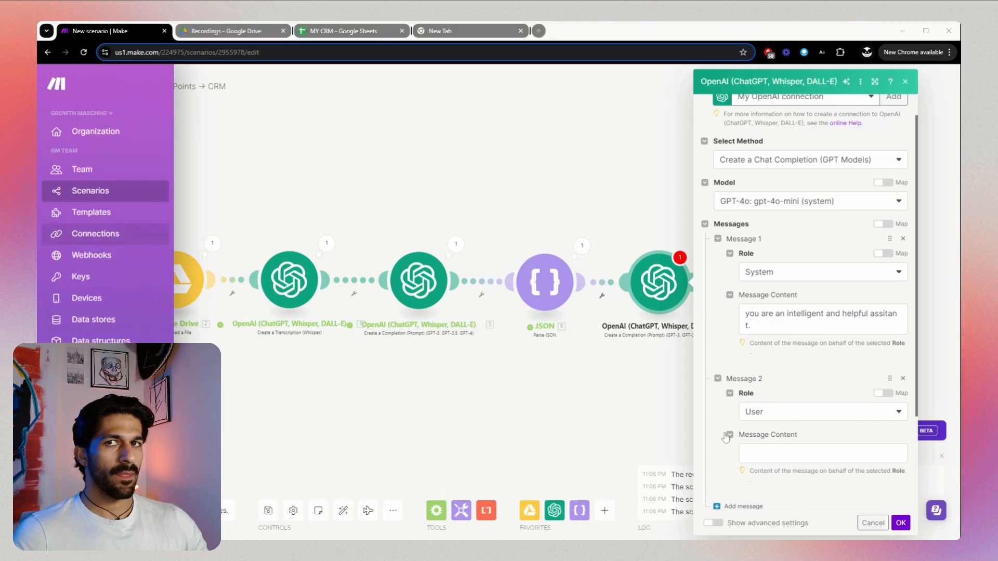
pyautogui.click(795, 453)
pyautogui.write('You will be given key points derived from two types of interactions either from a networking opportunity or a prospect for business opportunity. Based on the key points and type of interaction you will suggest 3 actions that can be taken to further the relationship. An example would be a follow up email with an insightful comment derived from the interaction key points.')
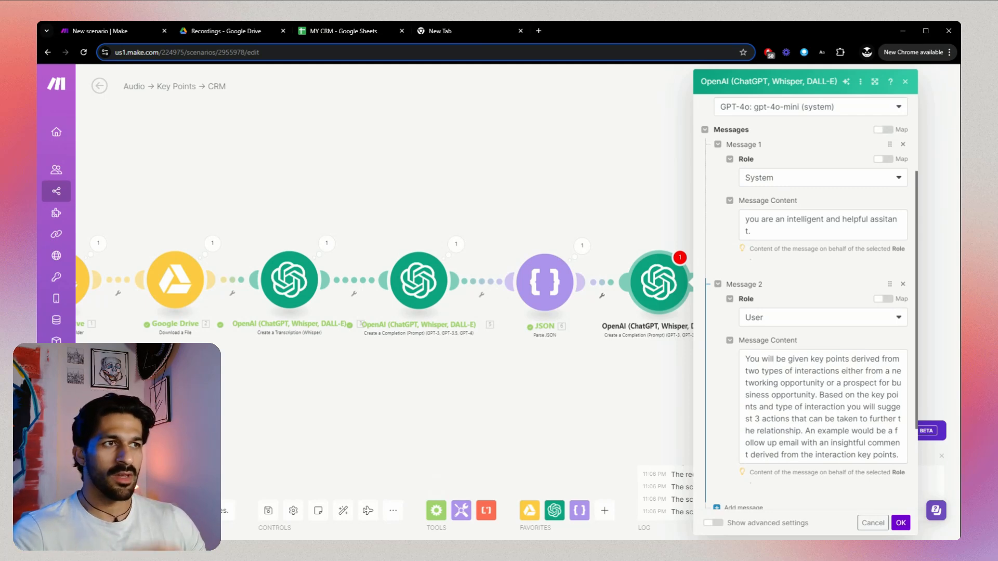
# Add a third message with the User role, mapping Parse JSON's Name, Tag and Notes after the labels "Name:", "type:" and "Key Points:".
pyautogui.scroll(-3, 838, 400)
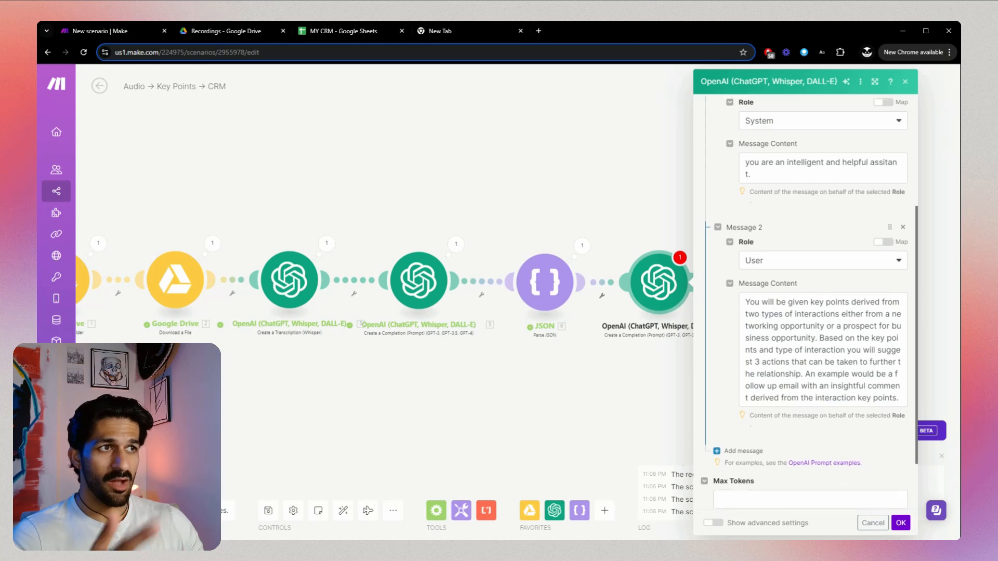
pyautogui.click(741, 378)
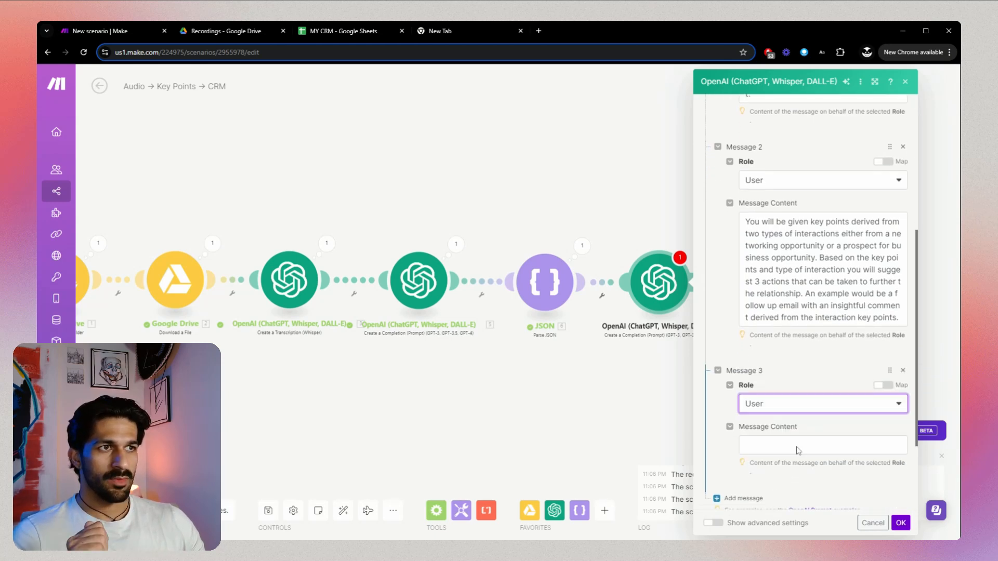
pyautogui.click(788, 411)
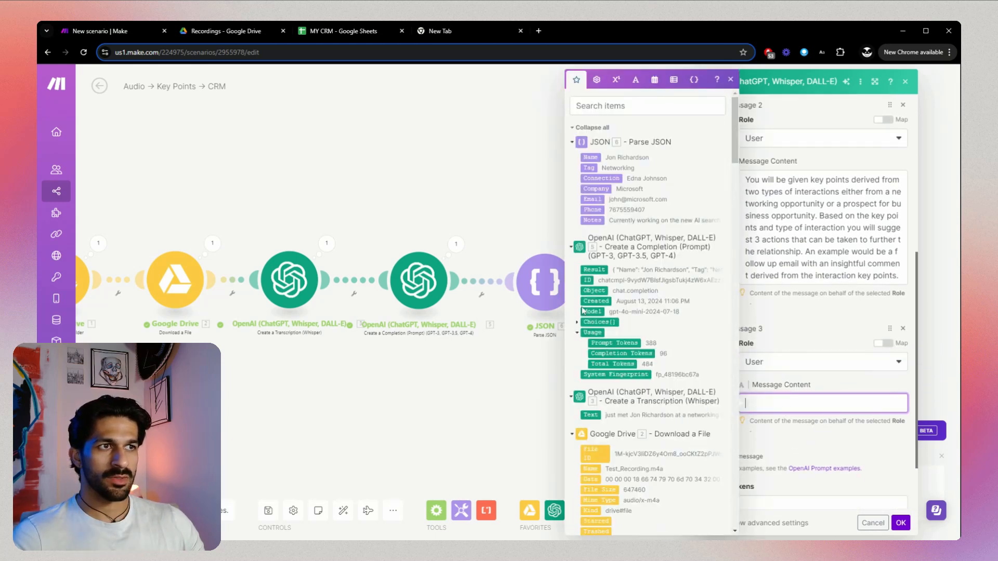
pyautogui.click(591, 157)
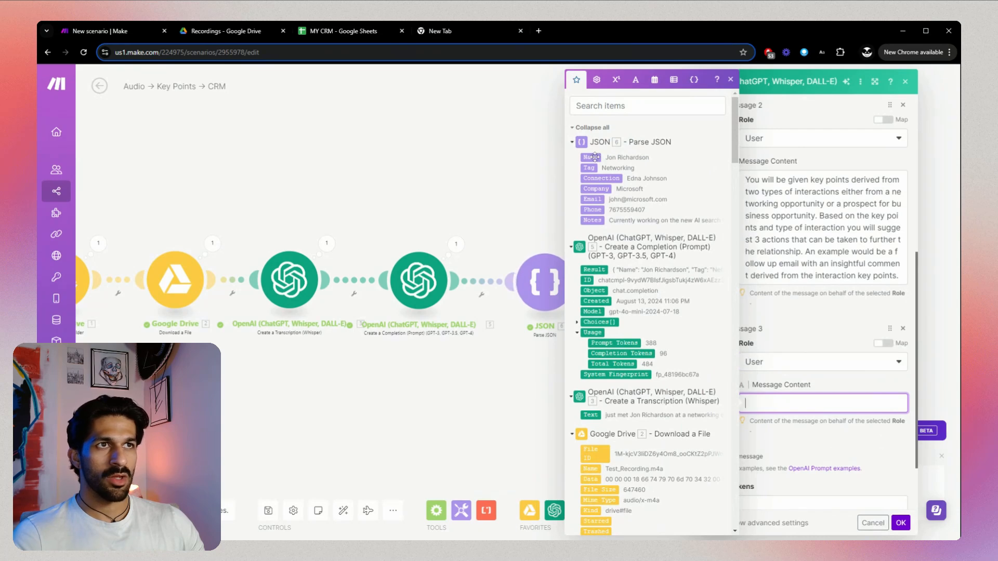
pyautogui.write('Name: 6. Name, type:')
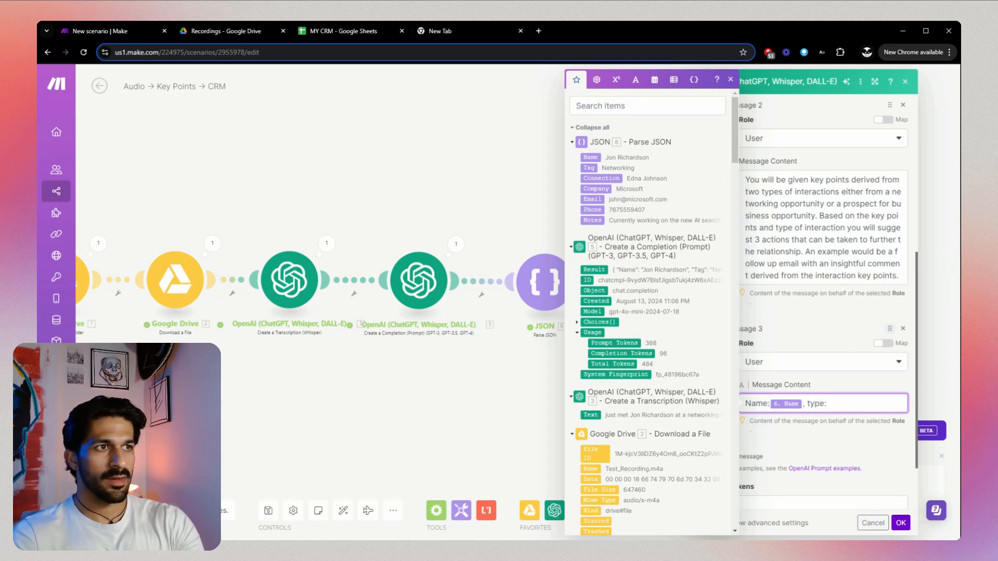
pyautogui.click(588, 167)
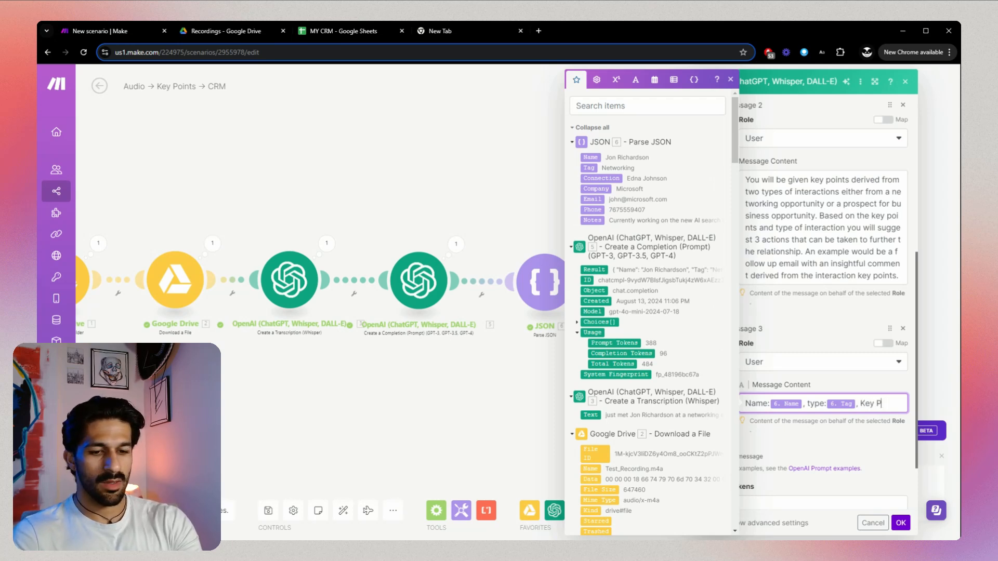
pyautogui.write(', Key Points:')
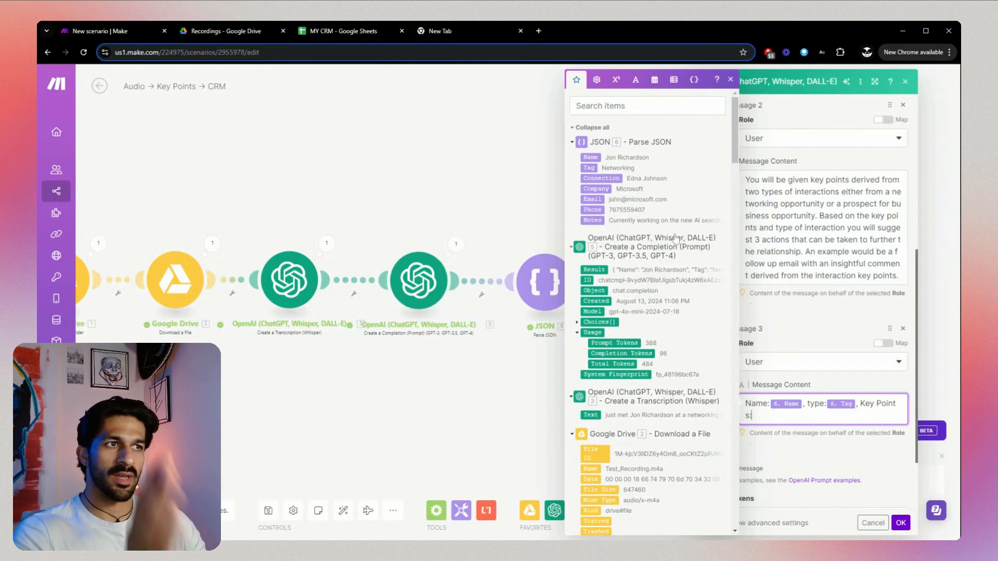
pyautogui.moveTo(588, 230); pyautogui.dragTo(790, 415)
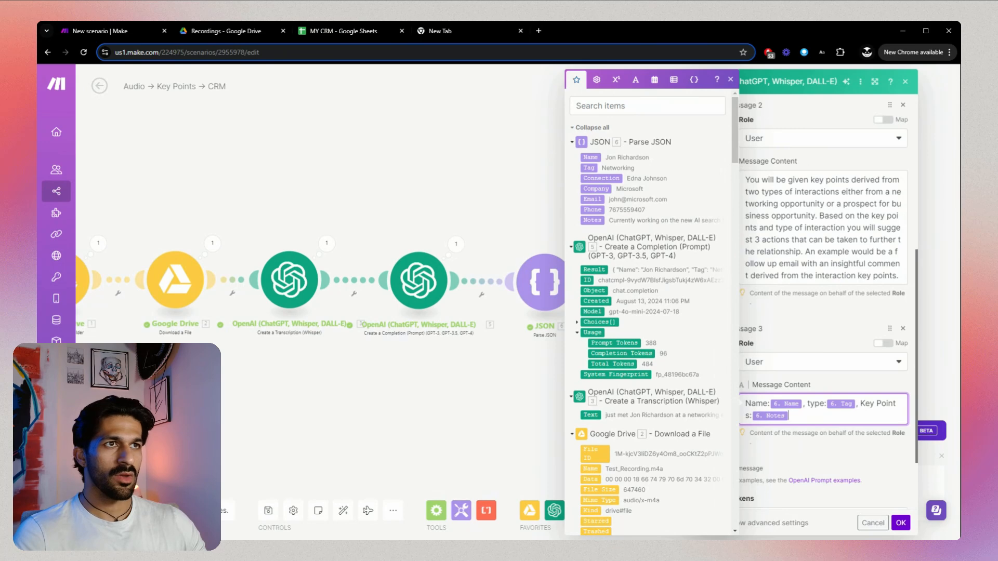
pyautogui.click(839, 464)
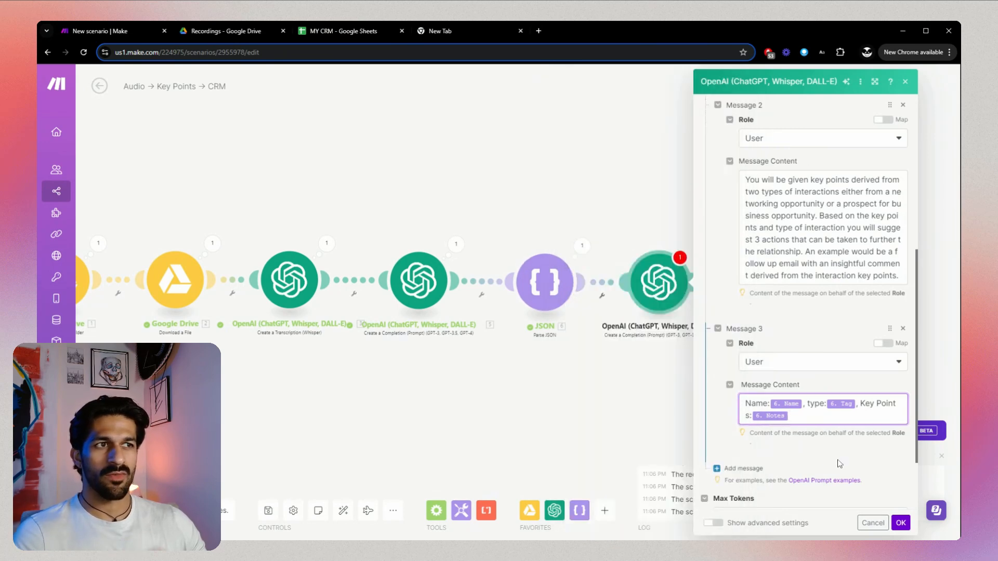
# Set the action-suggestion OpenAI module's Max Tokens to 700 and its Temperature to 0.7, and save the module.
pyautogui.scroll(-2, 831, 457)
pyautogui.click(768, 429)
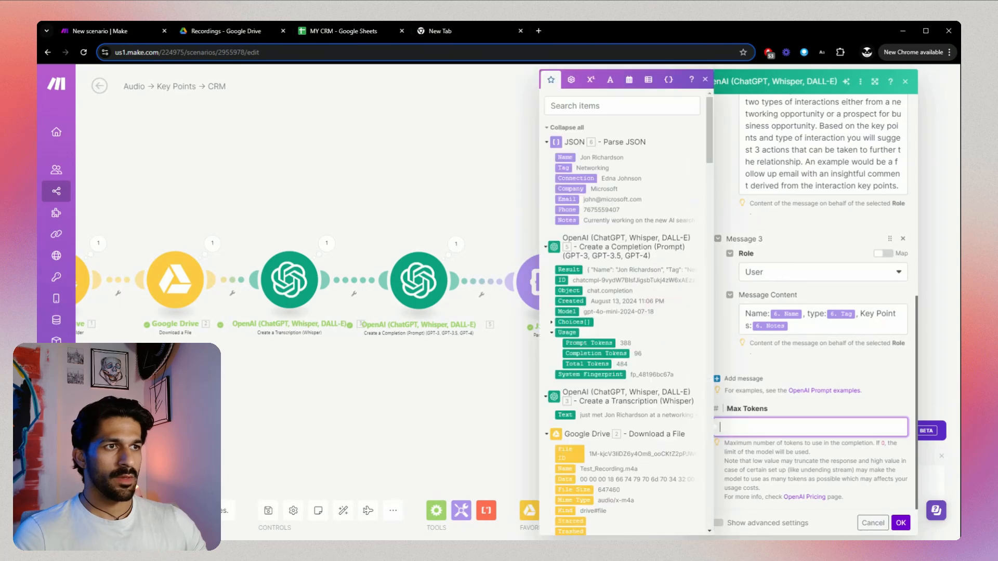
pyautogui.write('700')
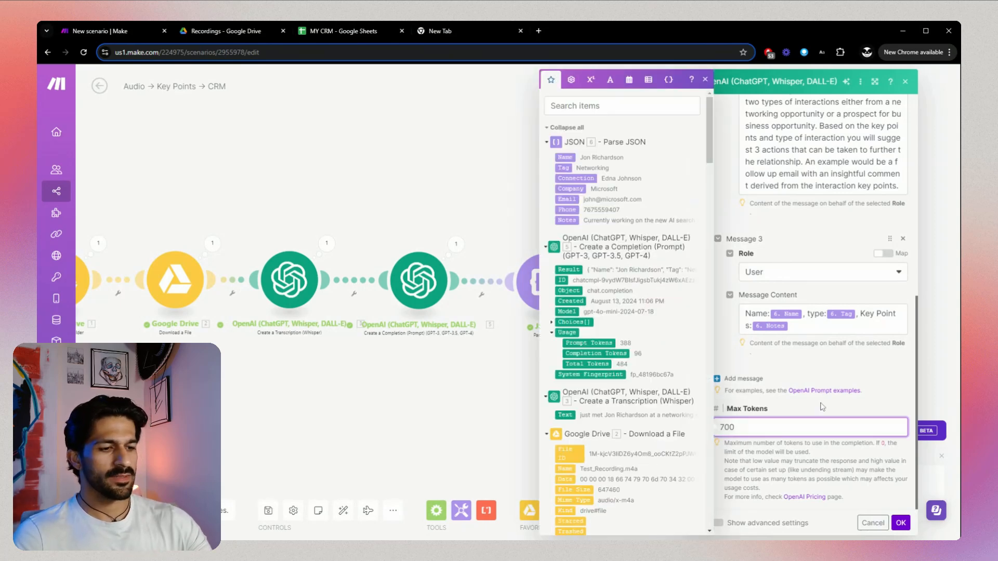
pyautogui.click(717, 523)
pyautogui.scroll(-4, 788, 456)
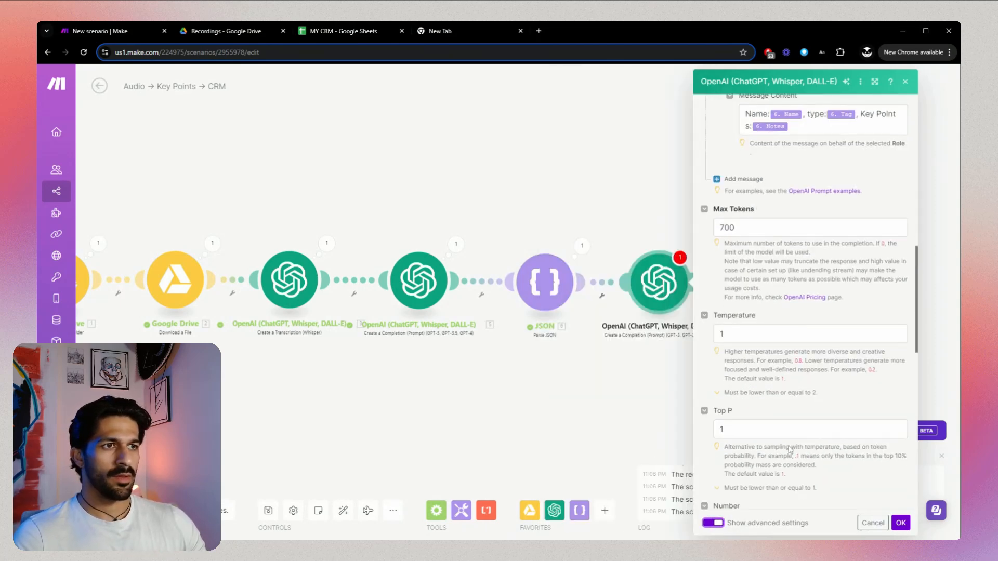
pyautogui.click(717, 334)
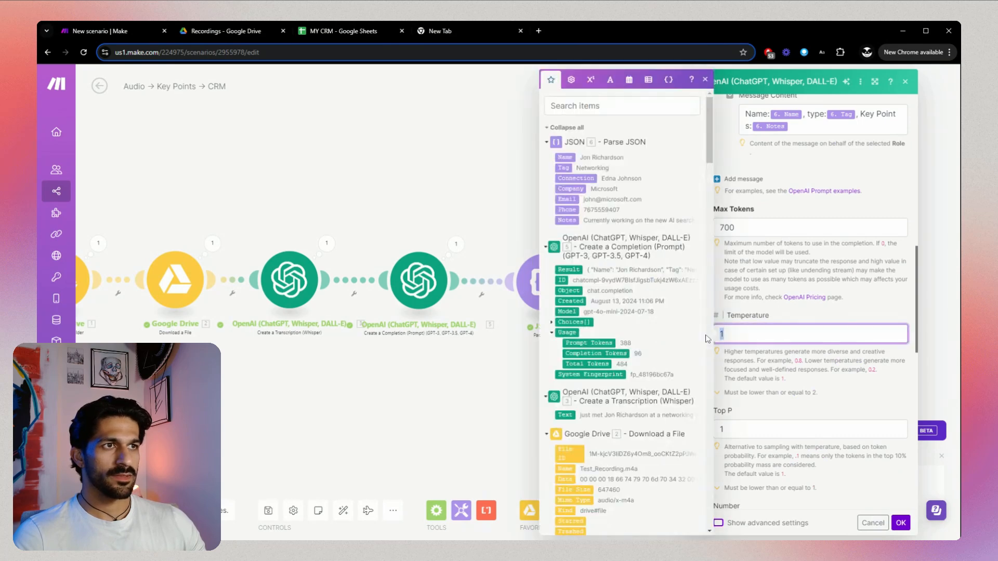
pyautogui.write('0.7')
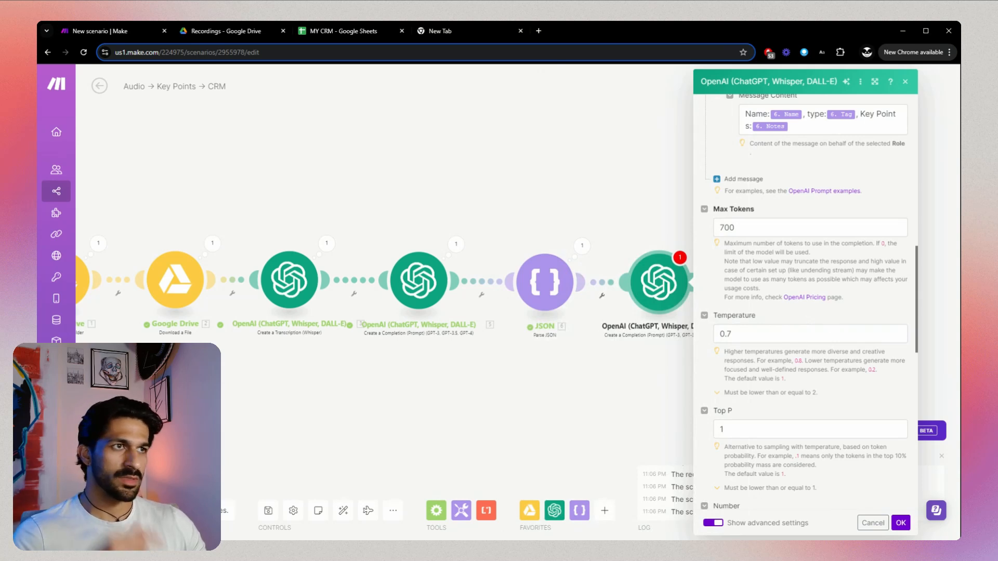
pyautogui.click(908, 526)
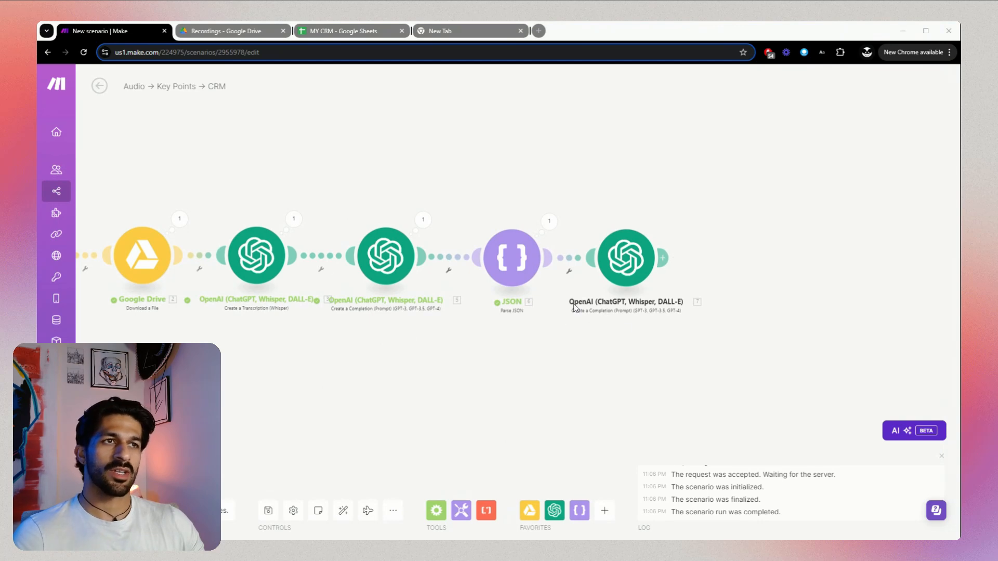
# Add a Google Sheets Add a Row module after the last OpenAI module.
pyautogui.click(665, 258)
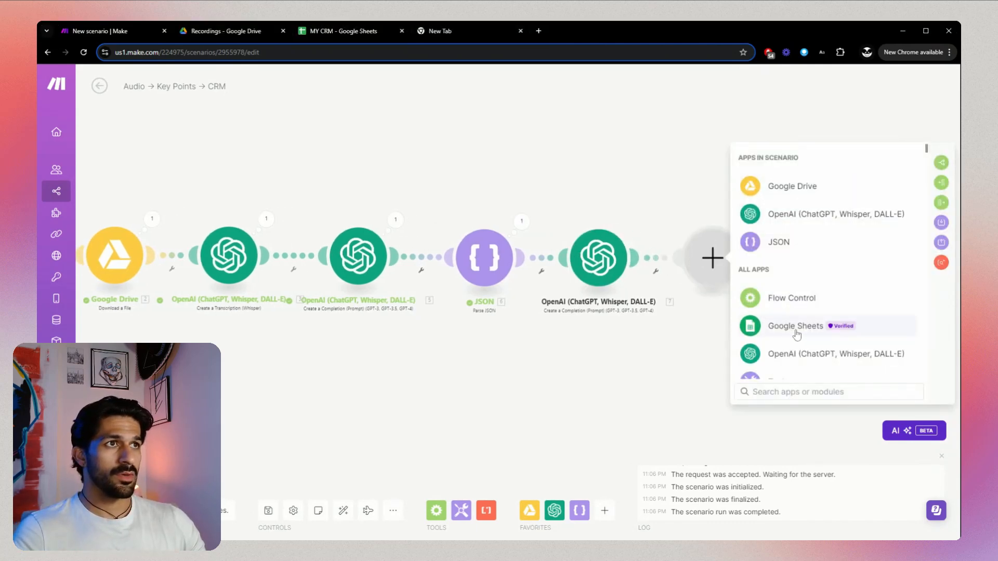
pyautogui.click(797, 334)
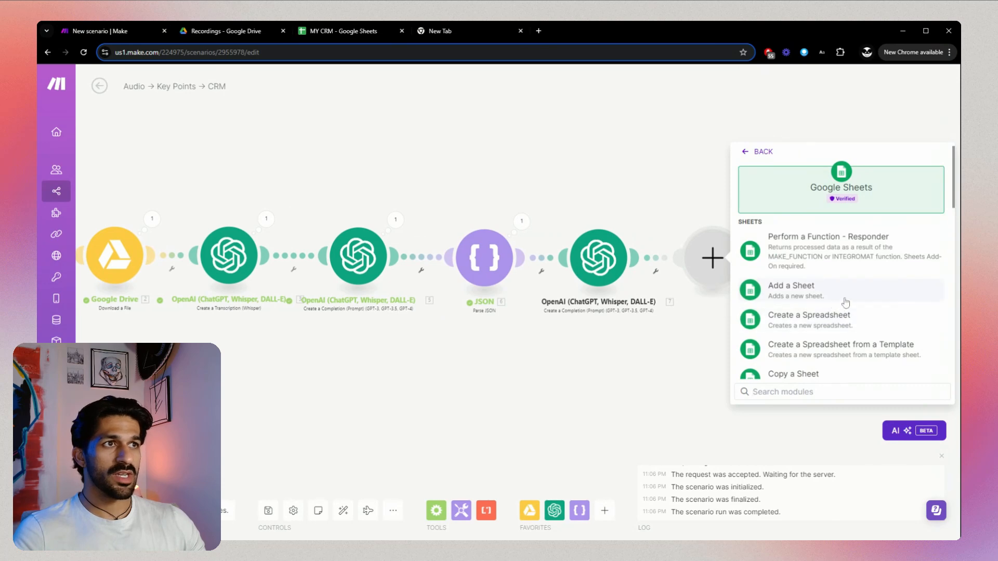
pyautogui.click(820, 392)
pyautogui.write('add')
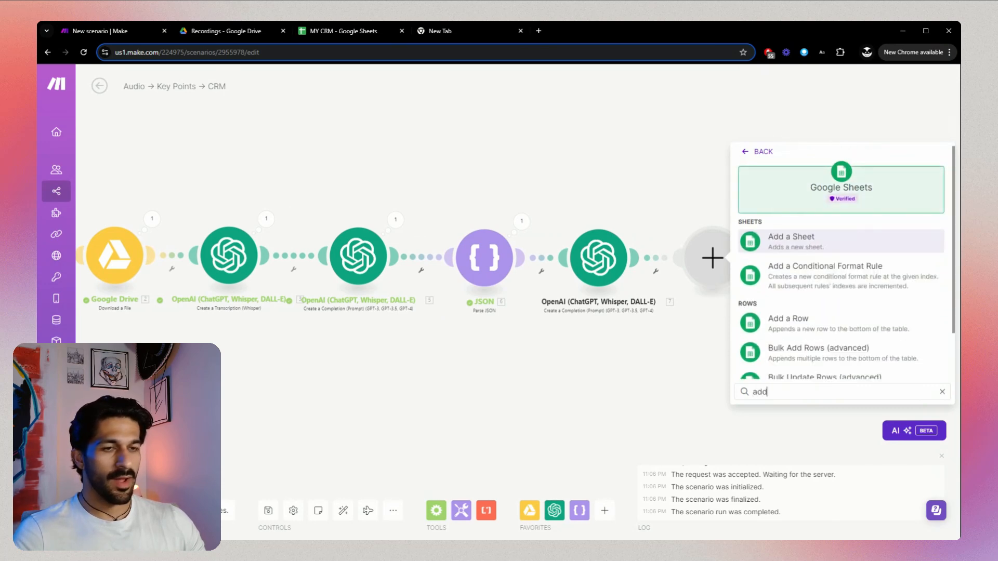
pyautogui.write(' row')
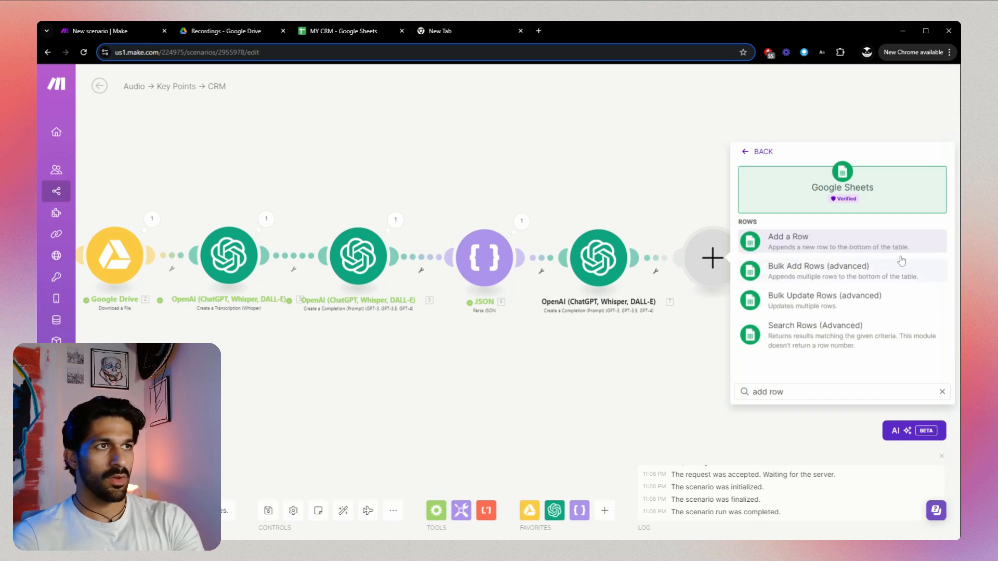
pyautogui.click(822, 243)
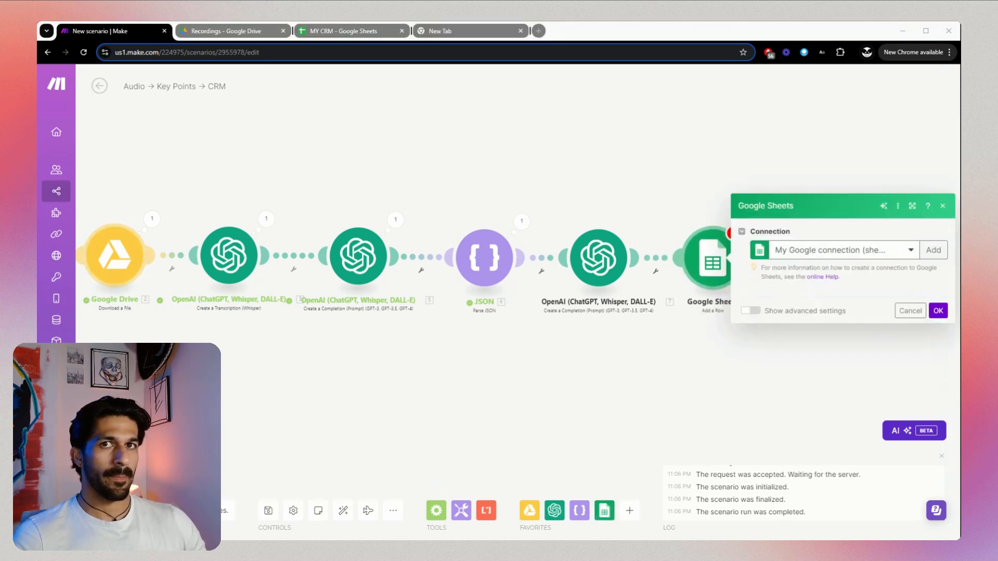
# Set the new row's destination to the People sheet of the MY CRM spreadsheet in My Drive.
pyautogui.click(794, 305)
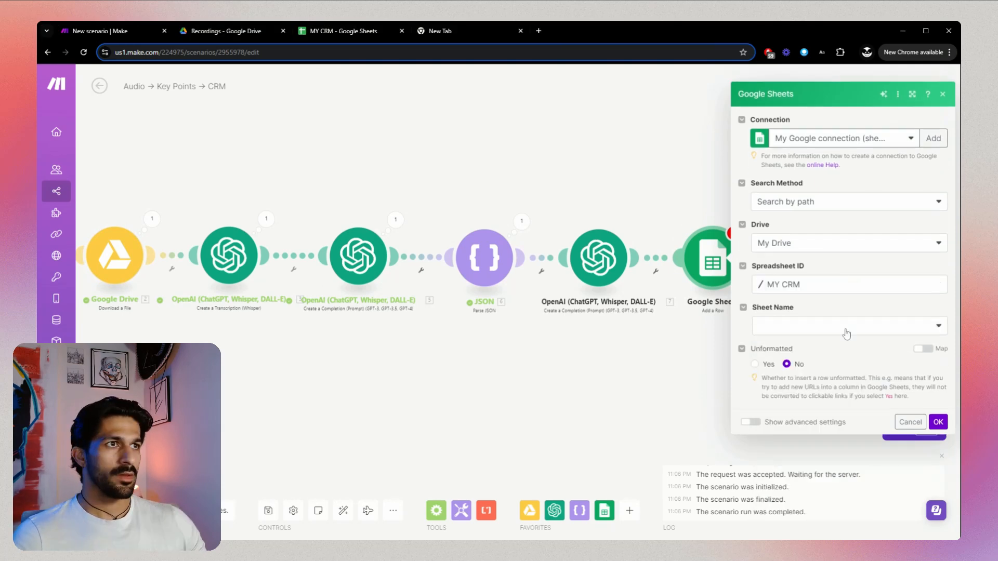
pyautogui.click(822, 326)
pyautogui.click(794, 343)
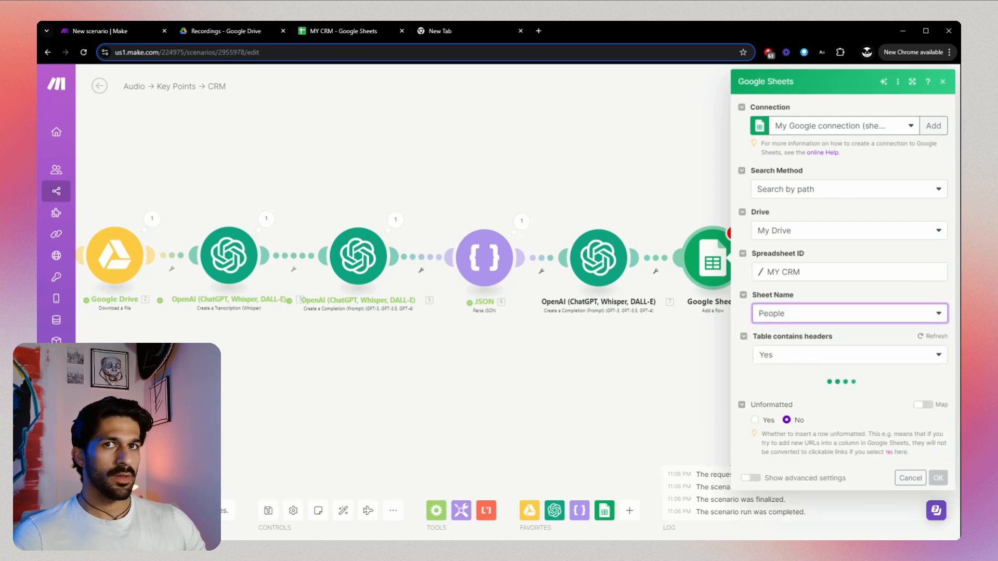
# Map Parse JSON's Name, Tag and Connection to the Name (A), Tag (B) and Connection (C) columns.
pyautogui.scroll(-2, 793, 346)
pyautogui.click(793, 361)
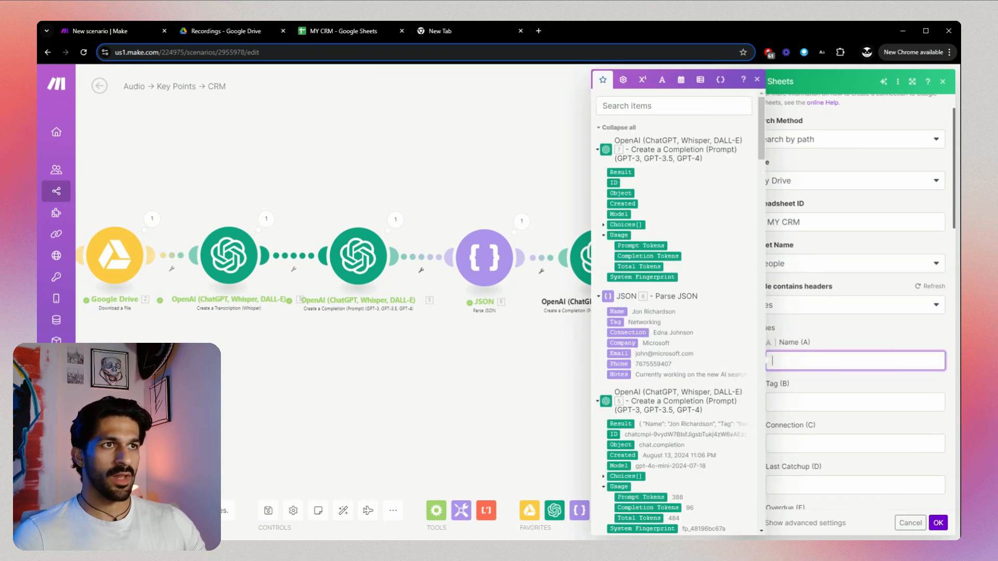
pyautogui.click(619, 312)
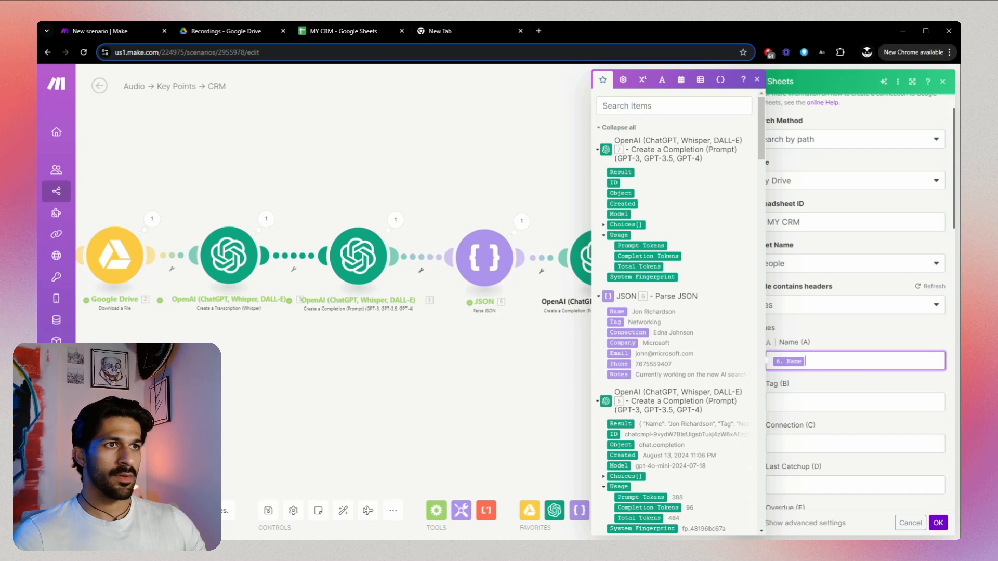
pyautogui.click(795, 402)
pyautogui.click(615, 322)
pyautogui.scroll(-2, 795, 430)
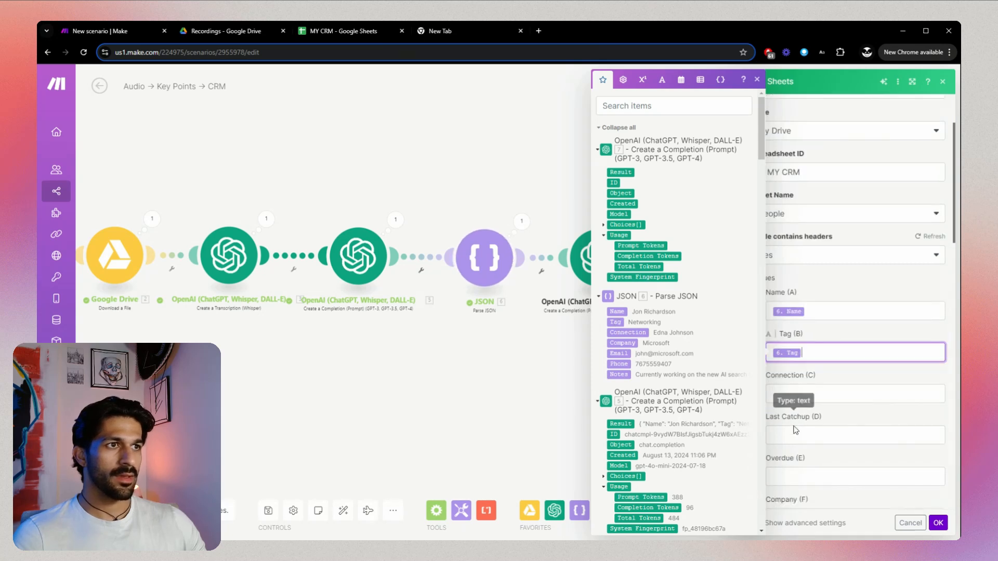
pyautogui.click(796, 394)
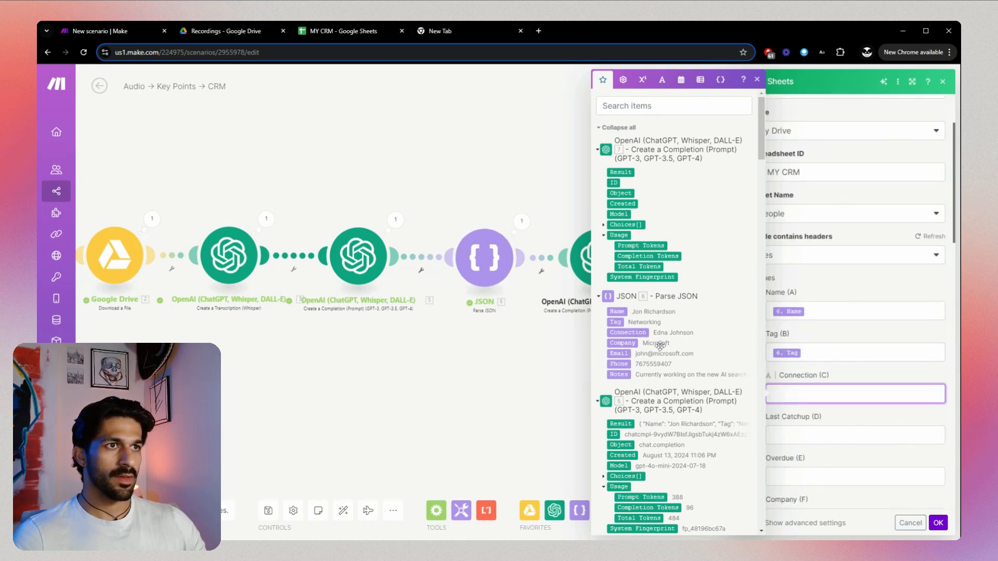
pyautogui.click(629, 333)
pyautogui.scroll(-1, 792, 440)
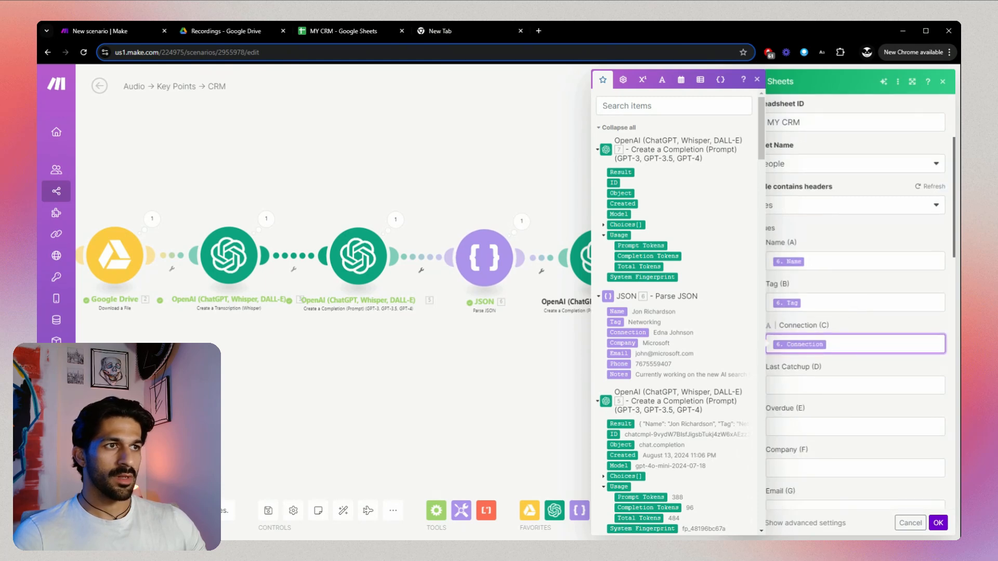
# Map Parse JSON's Company, Email and Phone to columns F, G and H, and save the Google Sheets module.
pyautogui.scroll(-2, 795, 416)
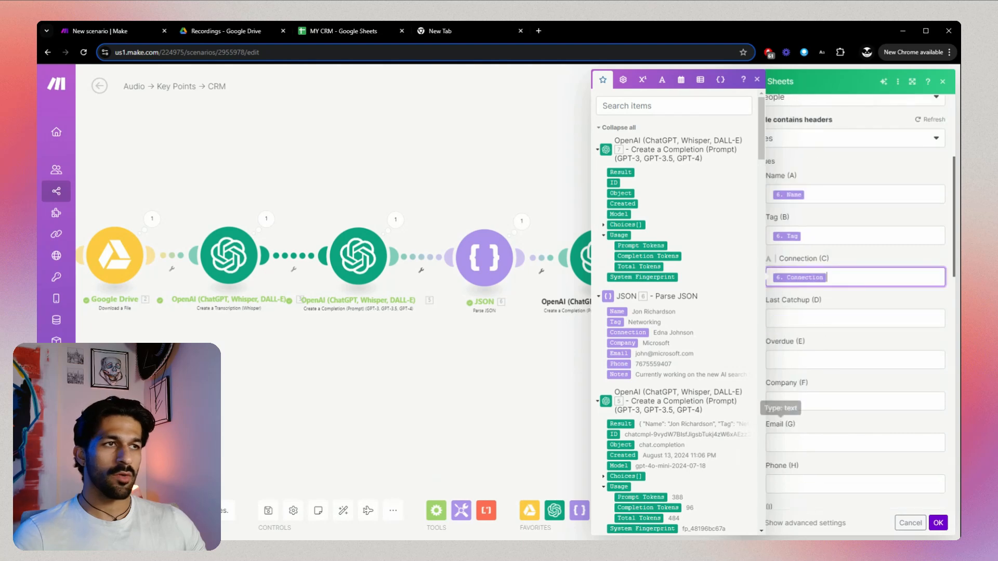
pyautogui.click(809, 367)
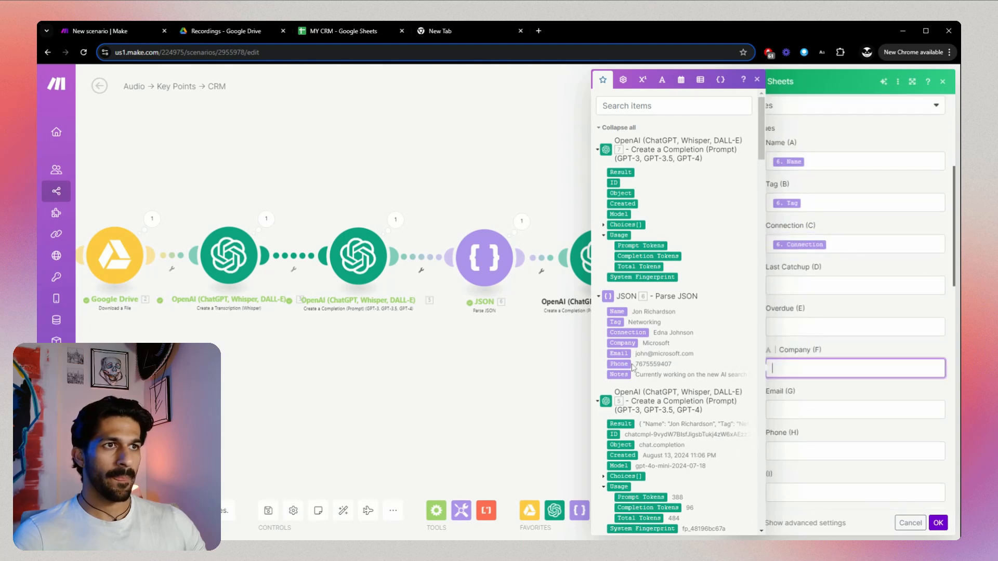
pyautogui.click(621, 344)
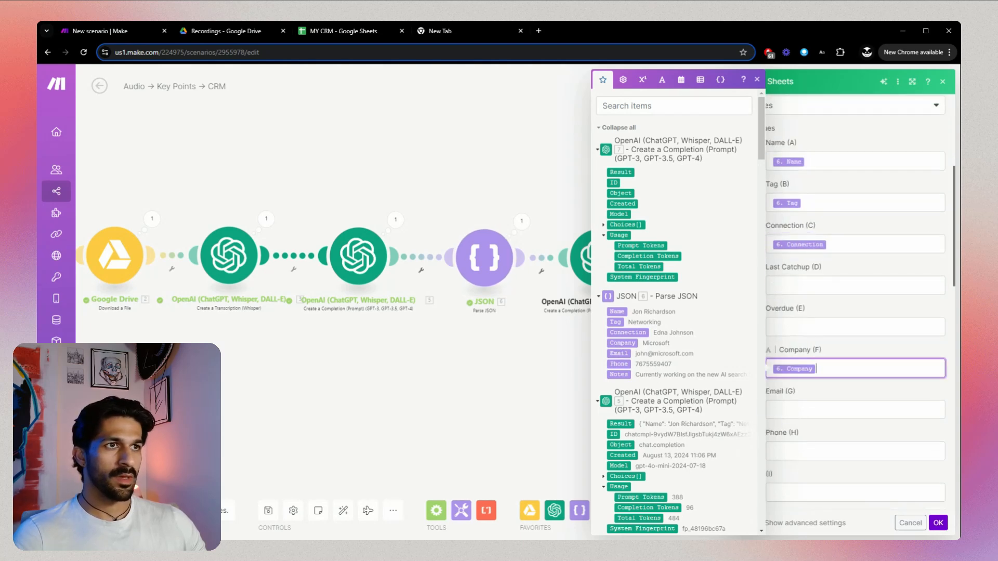
pyautogui.click(809, 410)
pyautogui.click(618, 354)
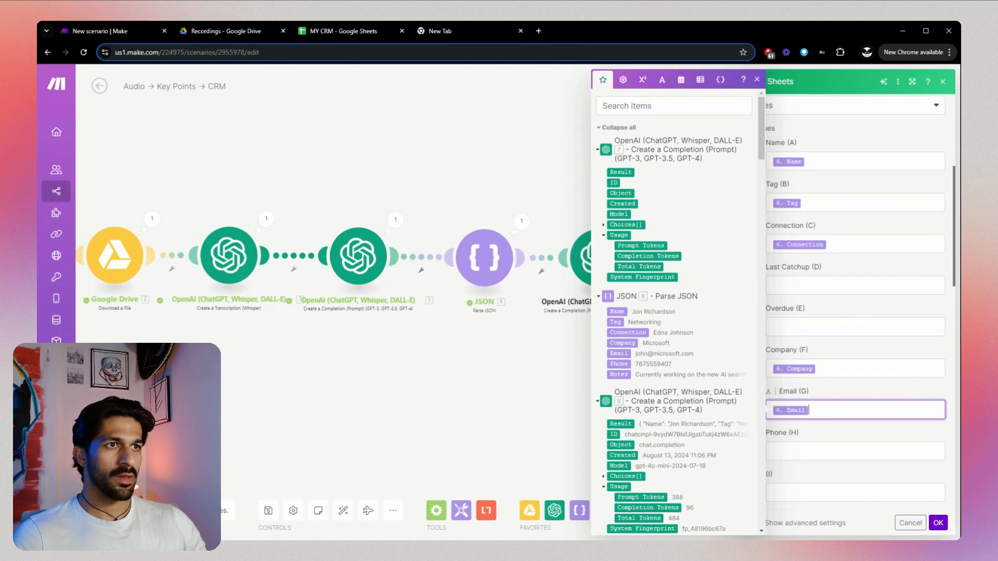
pyautogui.click(809, 451)
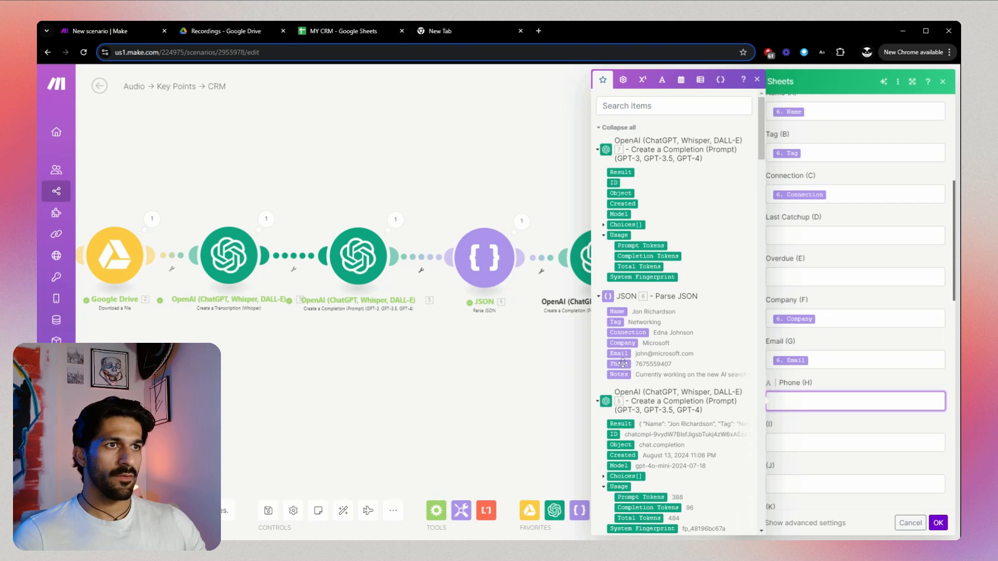
pyautogui.click(621, 364)
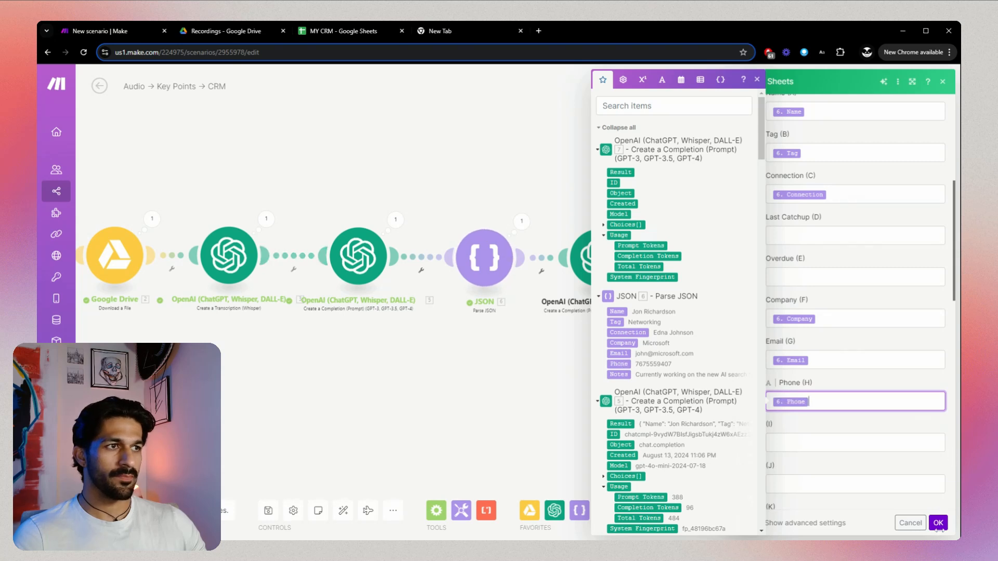
pyautogui.click(937, 523)
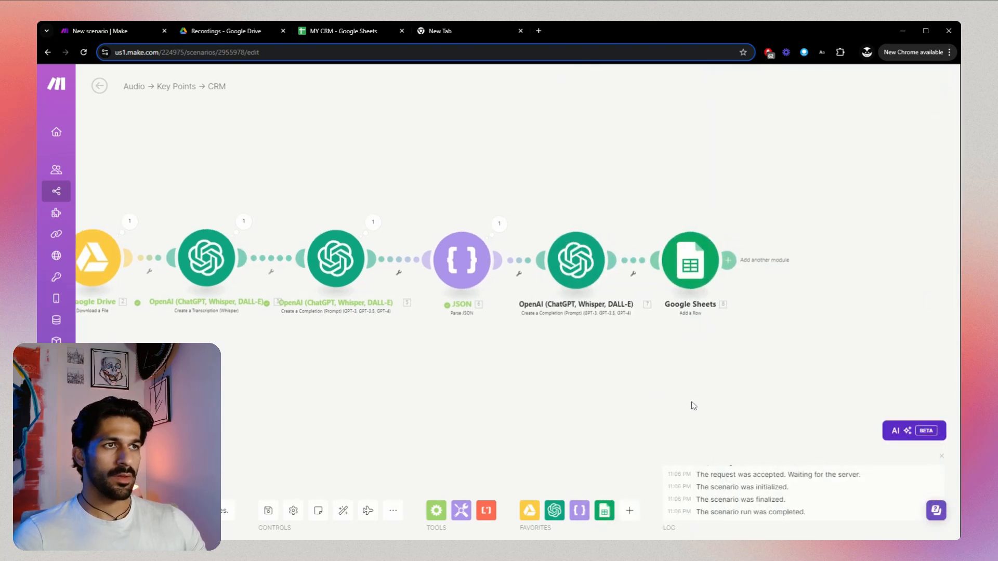
# Review the columns in the MY CRM spreadsheet, and add a second Google Sheets Add a Row module at the end of the Make scenario.
pyautogui.click(338, 31)
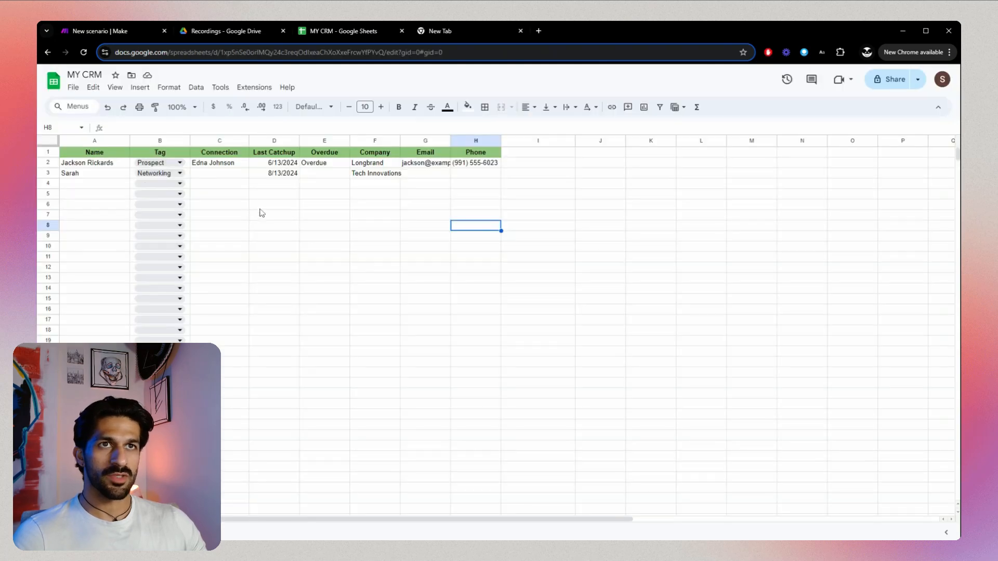
pyautogui.click(140, 34)
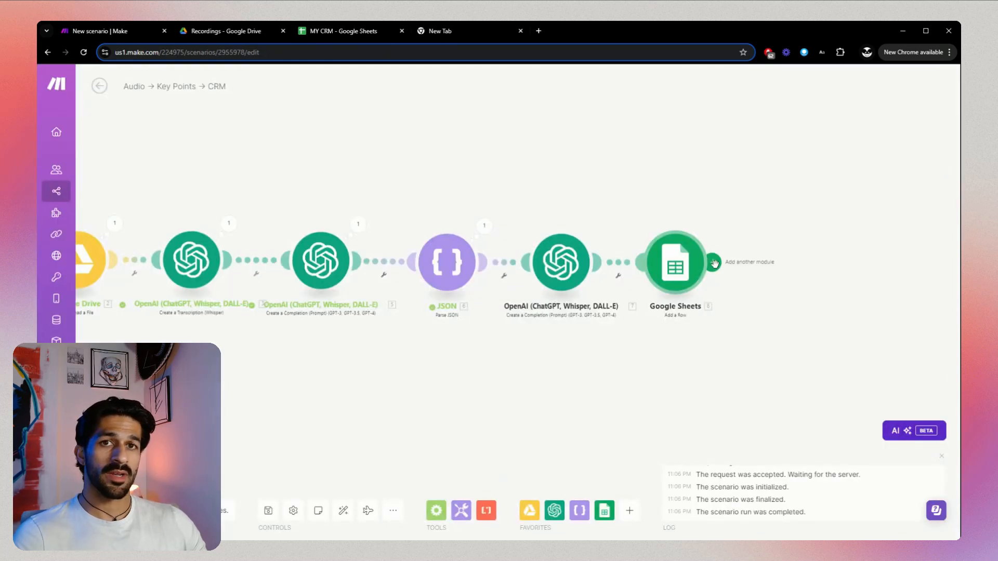
pyautogui.click(714, 263)
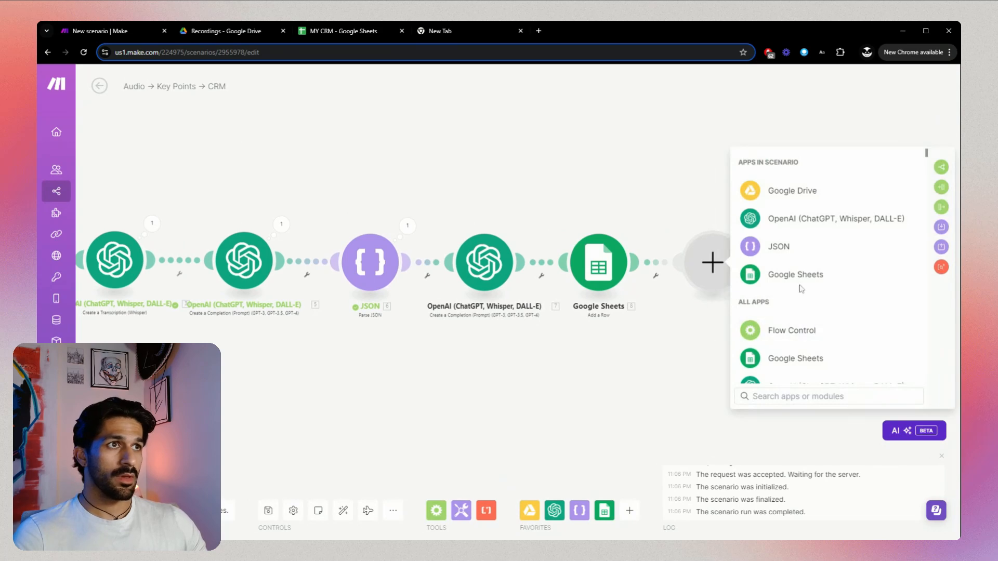
pyautogui.click(799, 280)
pyautogui.write('add row')
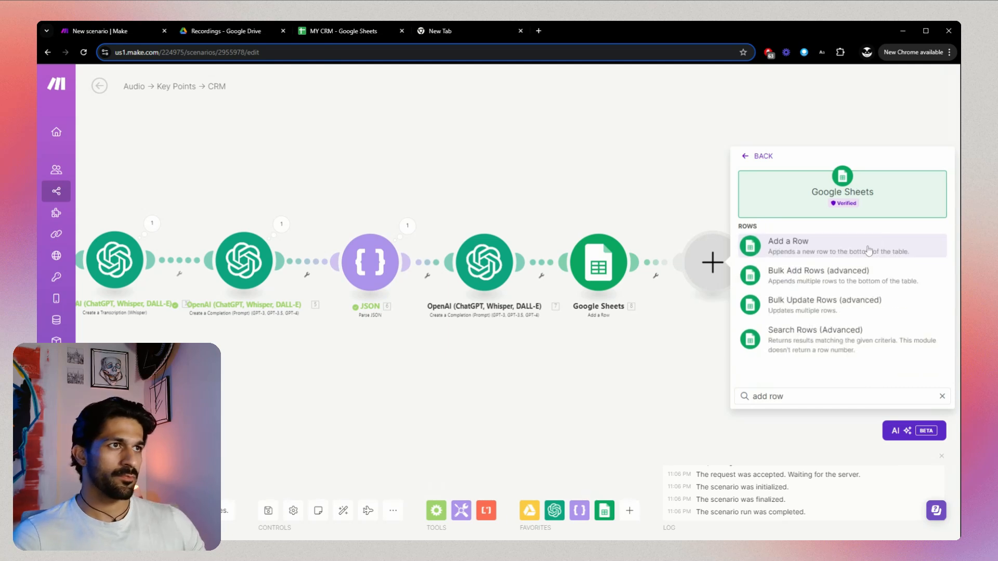
pyautogui.click(750, 246)
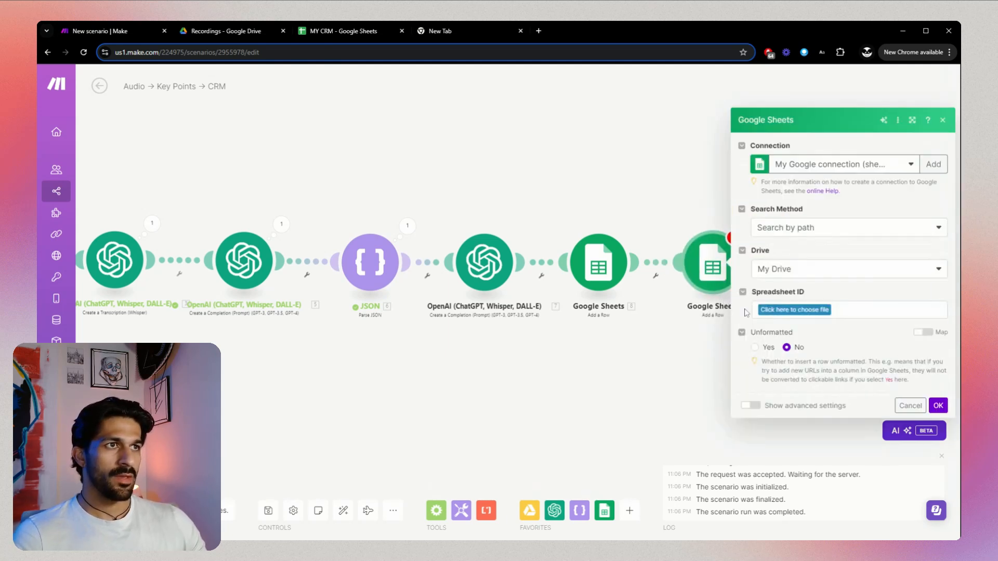
# Set the second Add a Row module's spreadsheet to MY CRM and its sheet to Interactions.
pyautogui.click(814, 311)
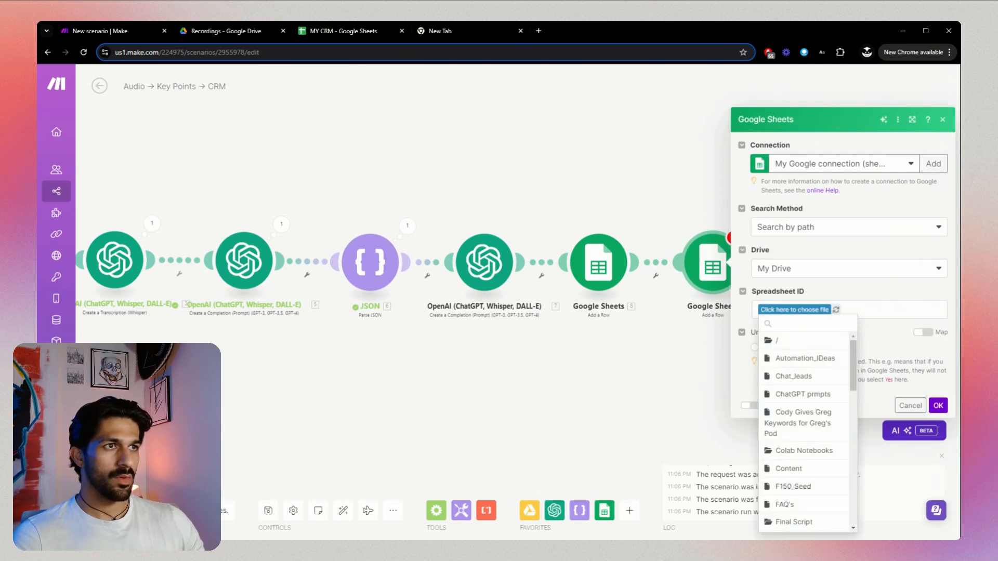
pyautogui.write('crm')
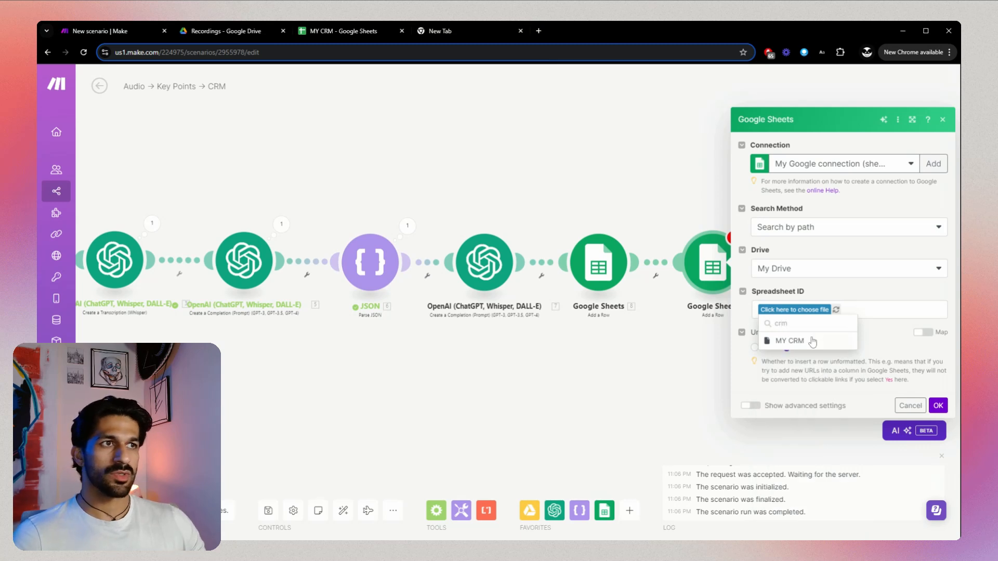
pyautogui.click(808, 338)
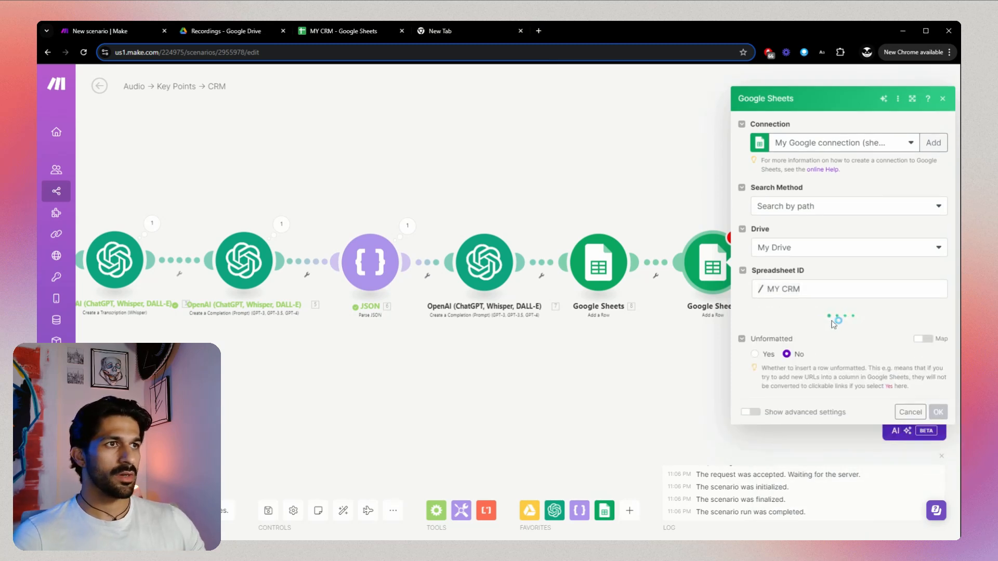
pyautogui.click(815, 333)
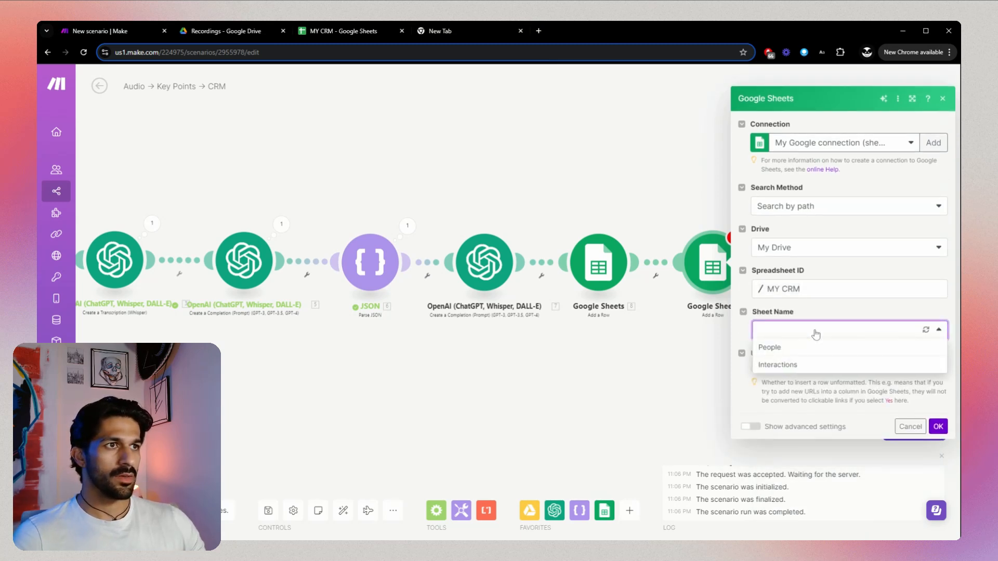
pyautogui.click(796, 365)
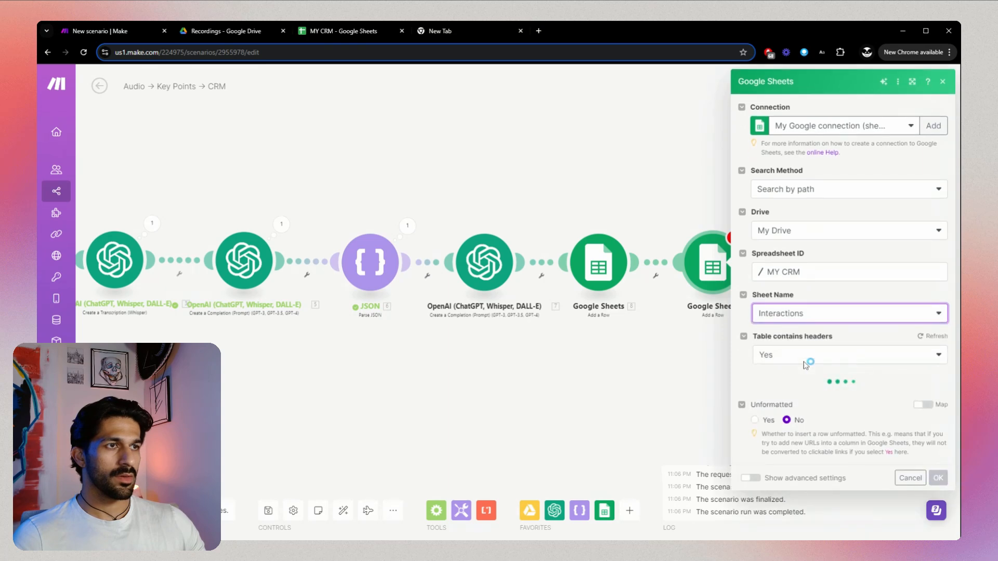
# Map Parse JSON's Name to the Contact (A) column and its Notes to the Interaction (B) column.
pyautogui.scroll(-3, 805, 366)
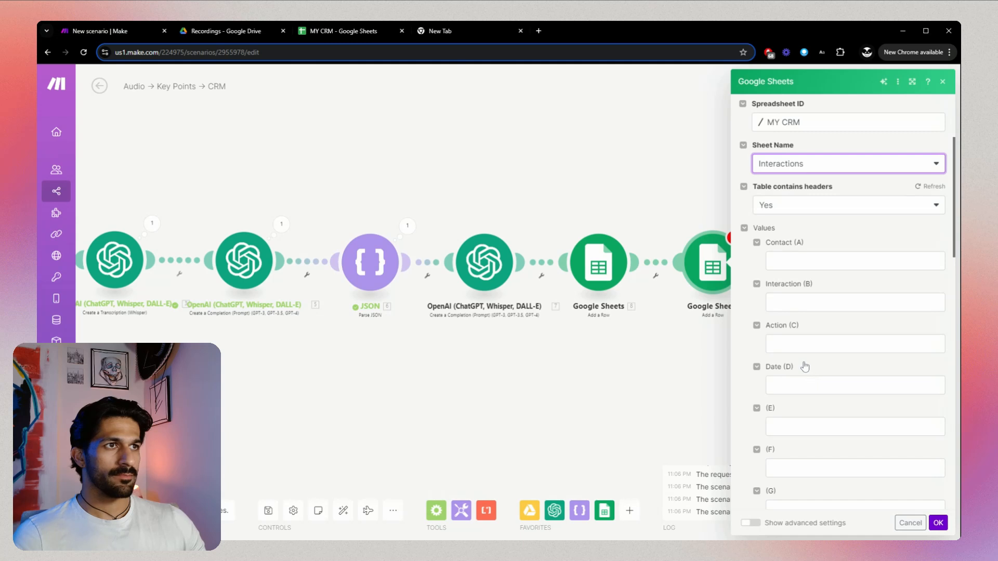
pyautogui.click(785, 262)
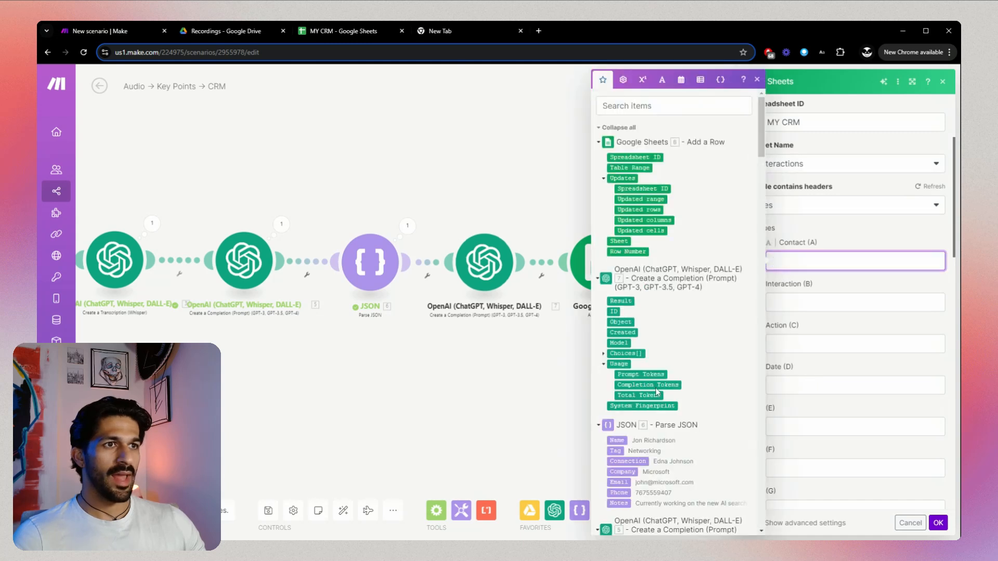
pyautogui.scroll(-1, 624, 400)
pyautogui.click(624, 390)
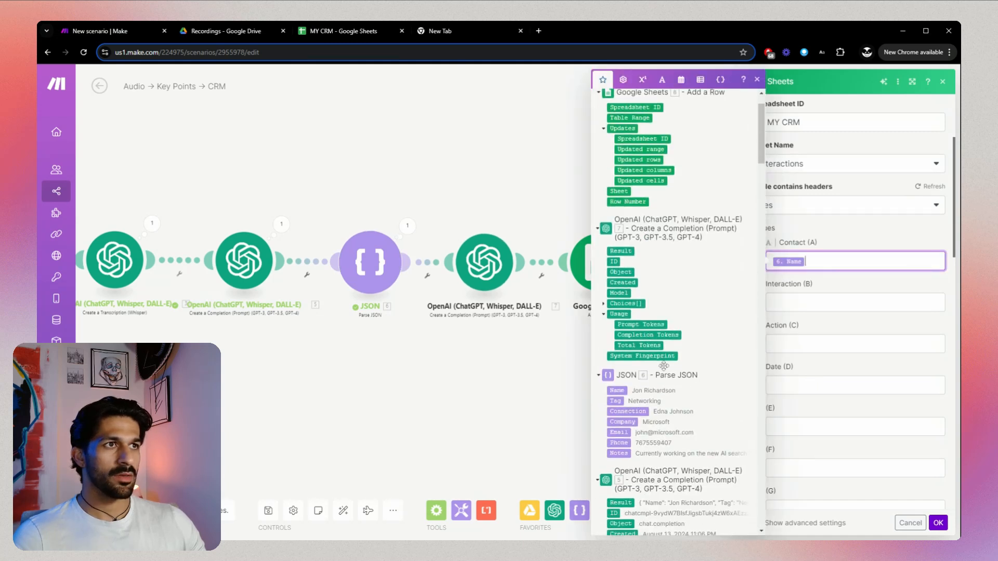
pyautogui.click(773, 302)
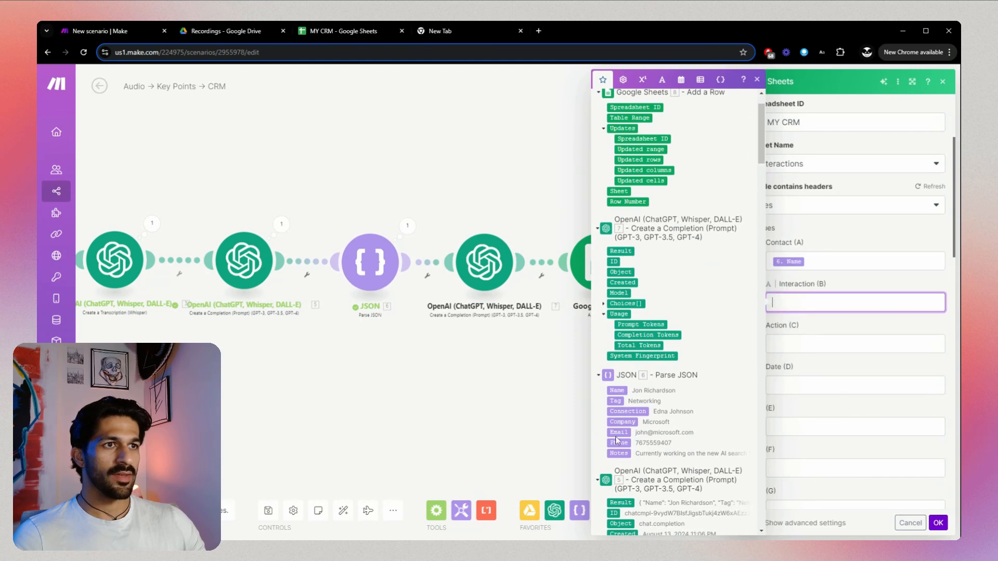
pyautogui.click(618, 453)
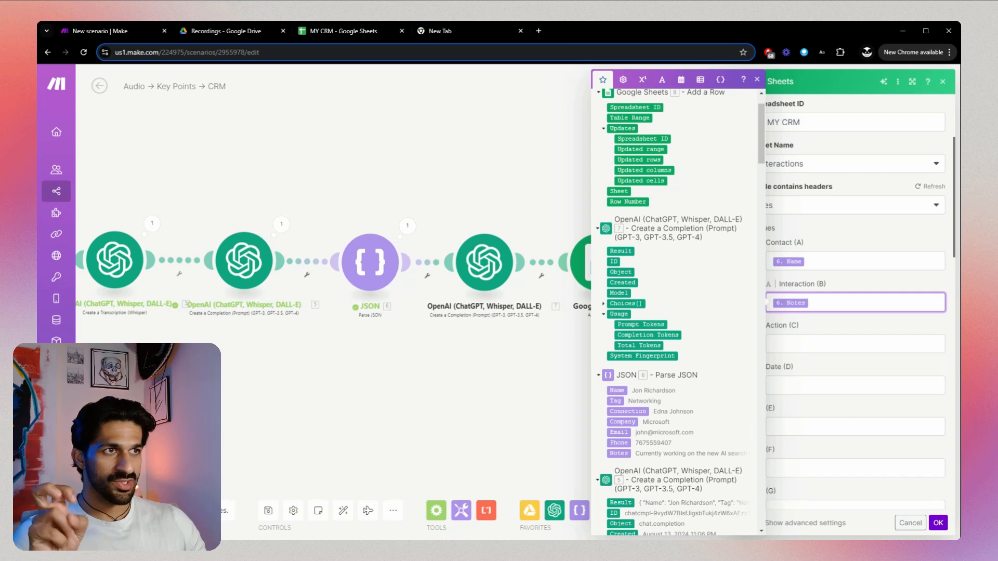
# Map the Result of the second OpenAI completion (module 7) to the Action (C) column.
pyautogui.click(773, 344)
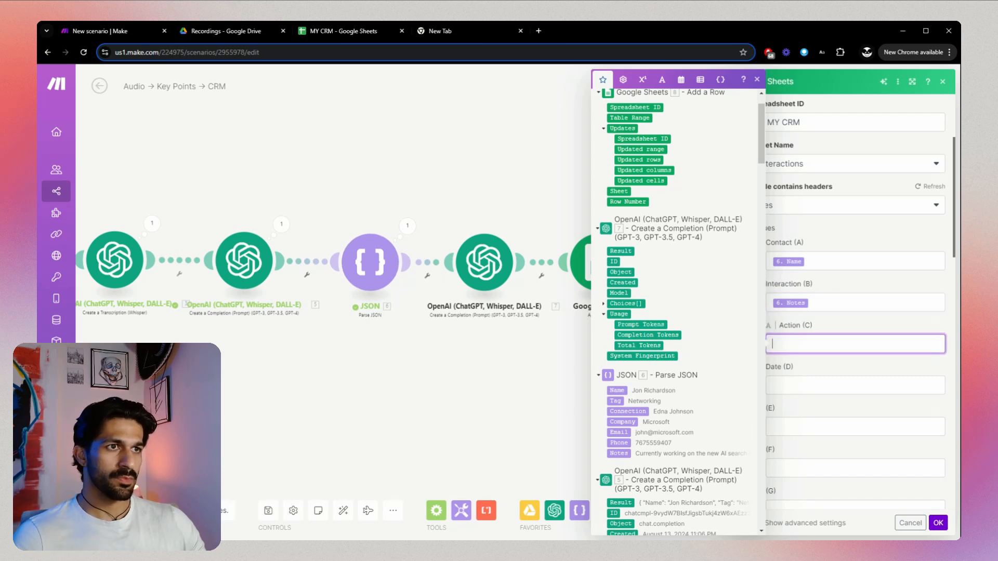
pyautogui.scroll(2, 682, 414)
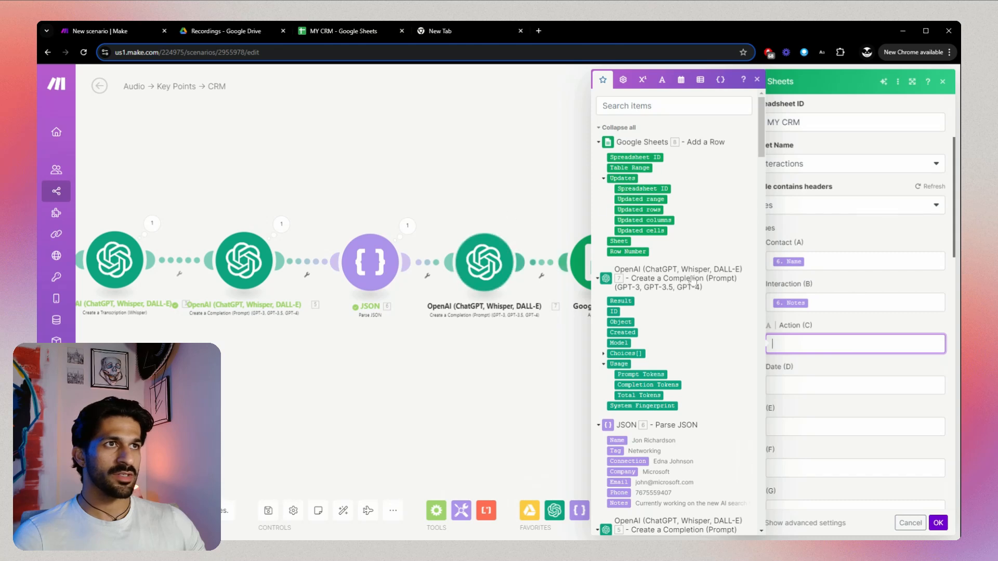
pyautogui.scroll(-1, 705, 320)
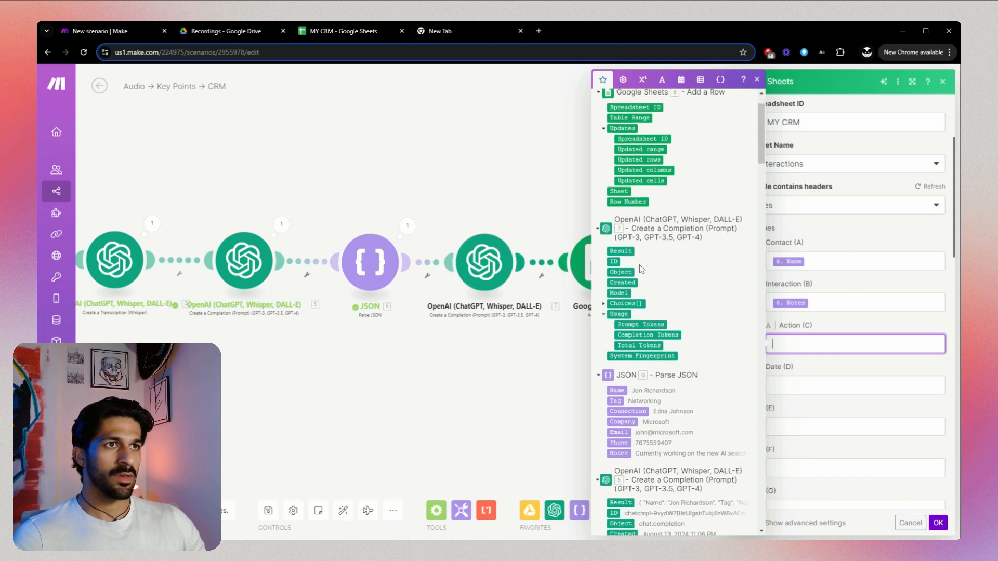
pyautogui.click(622, 252)
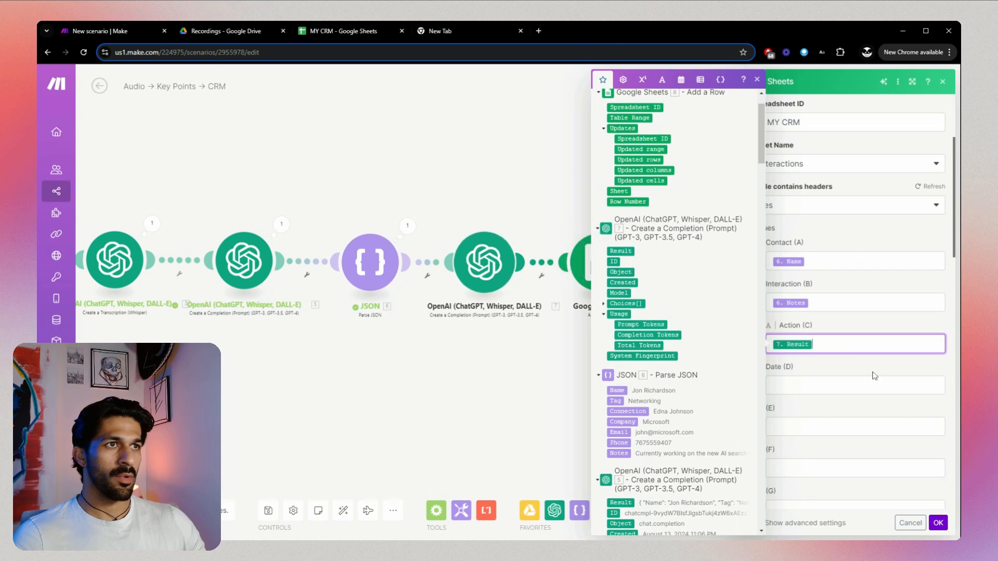
# Fill the Date (D) column with formatDate of now in MM/DD/YYYY format, and save the Google Sheets module.
pyautogui.click(853, 384)
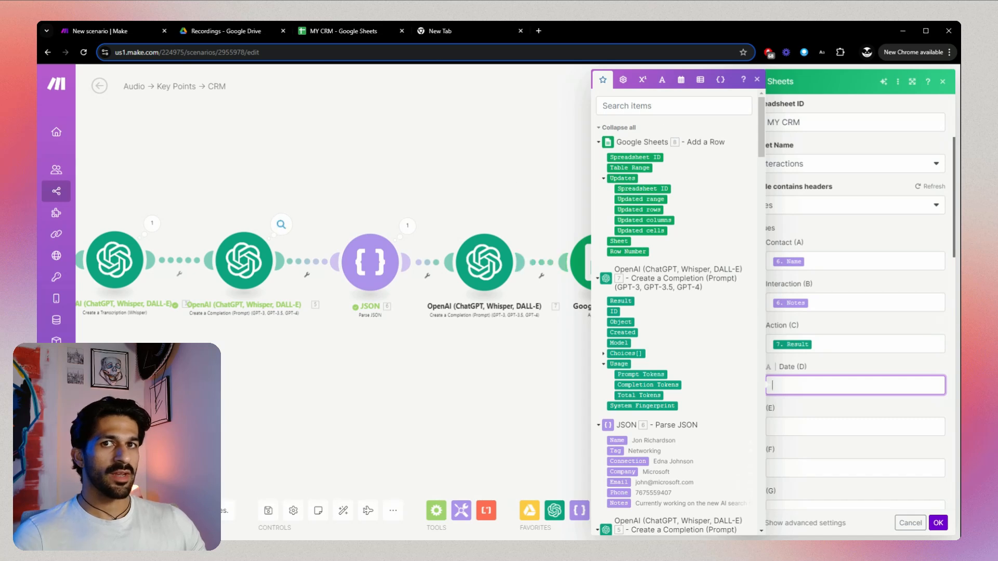
pyautogui.hotkey('alt', 'Tab')
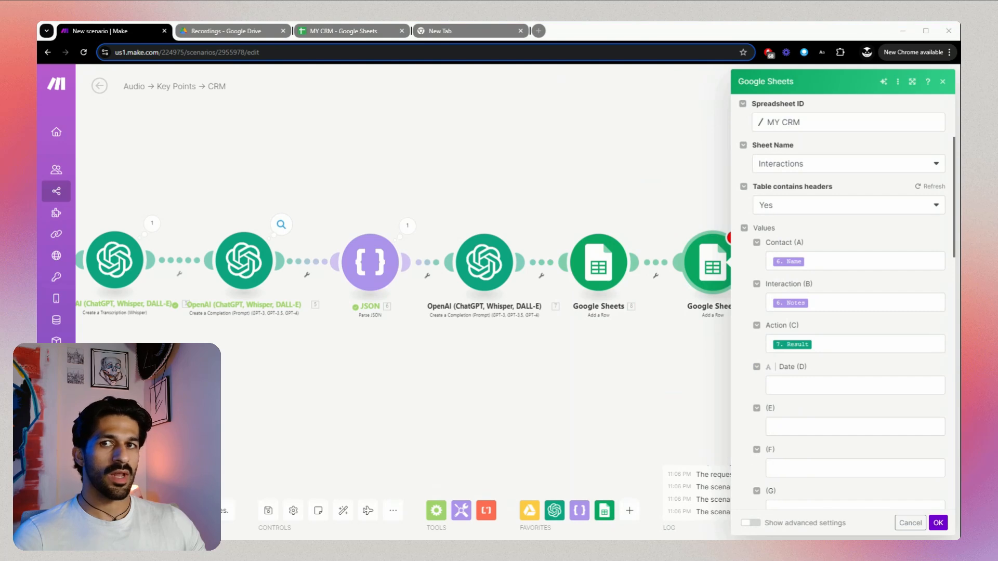
pyautogui.hotkey('alt', 'Tab')
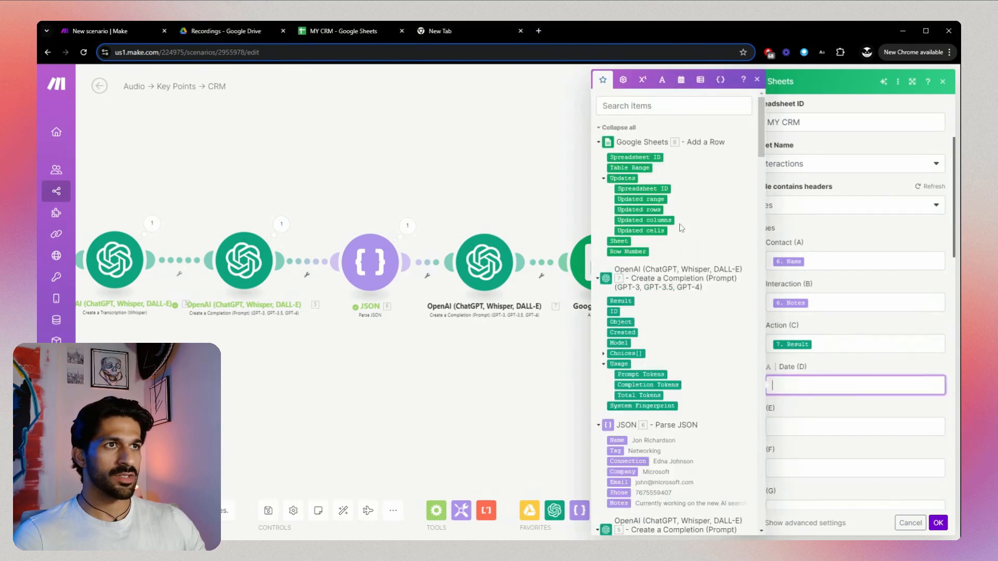
pyautogui.click(681, 79)
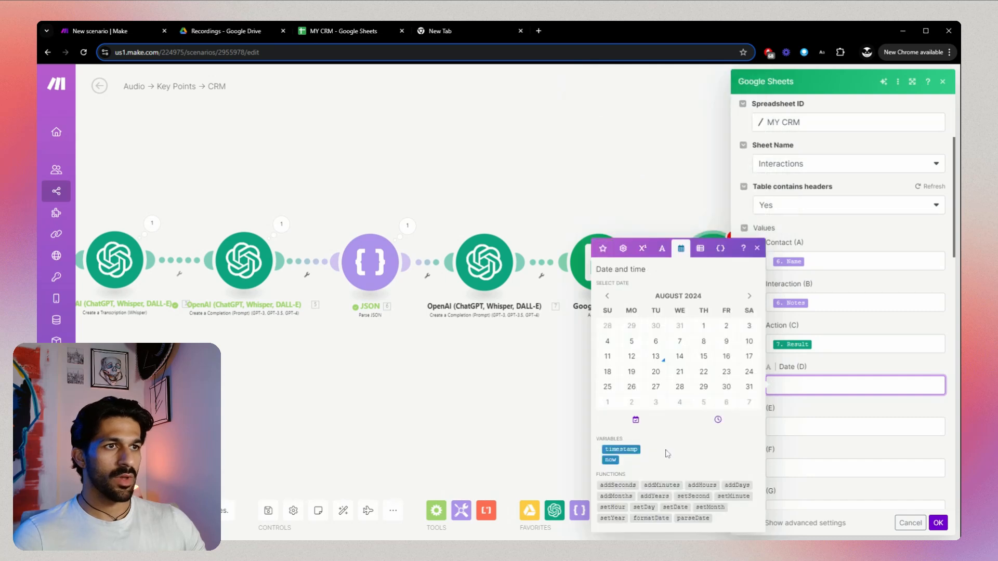
pyautogui.click(661, 518)
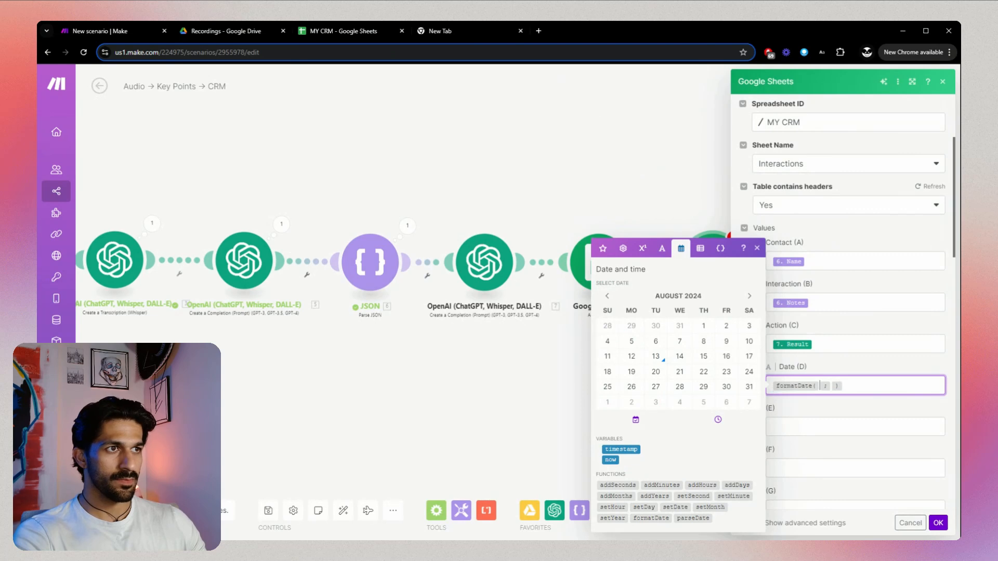
pyautogui.click(610, 460)
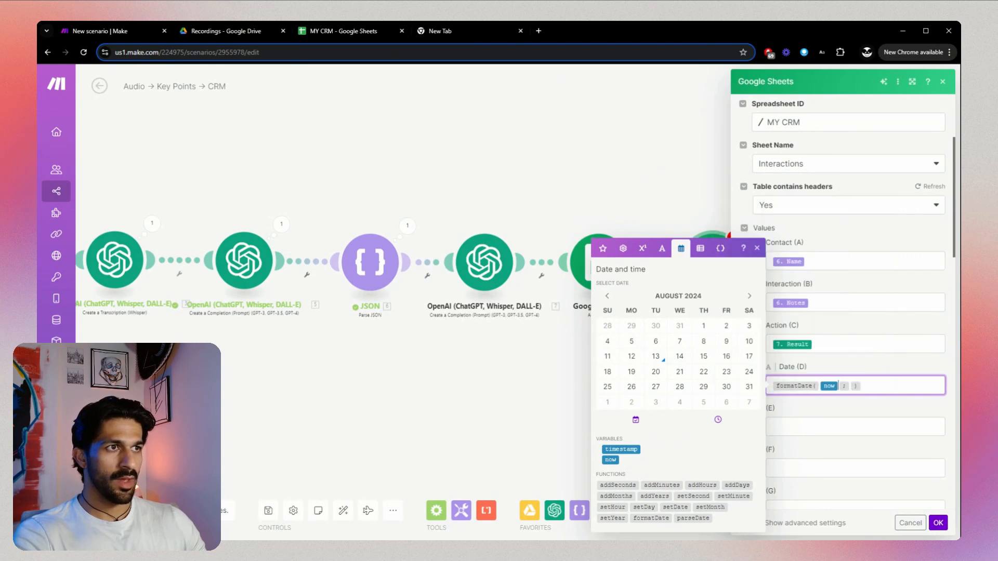
pyautogui.click(851, 386)
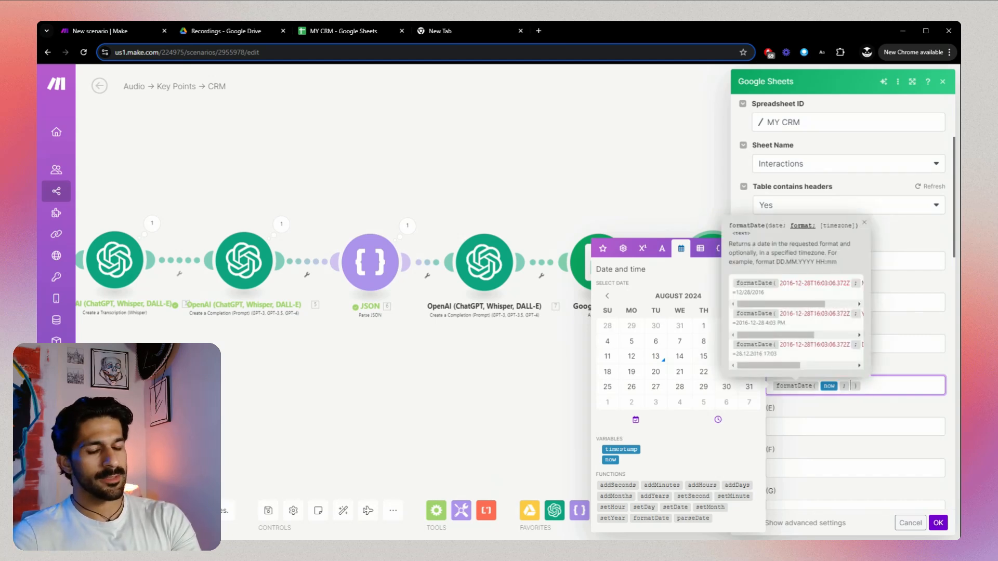
pyautogui.write('MM/ ')
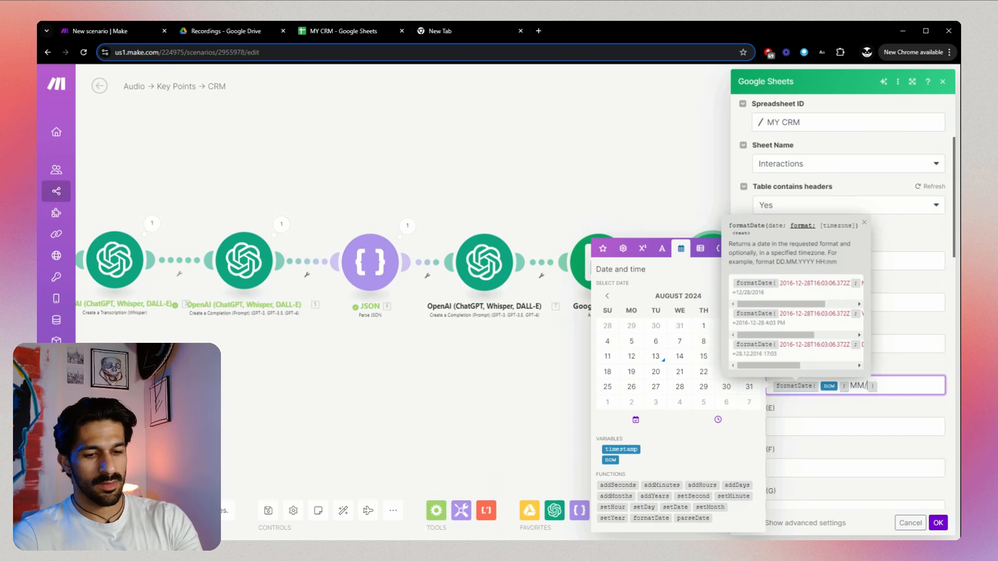
pyautogui.write('DD/')
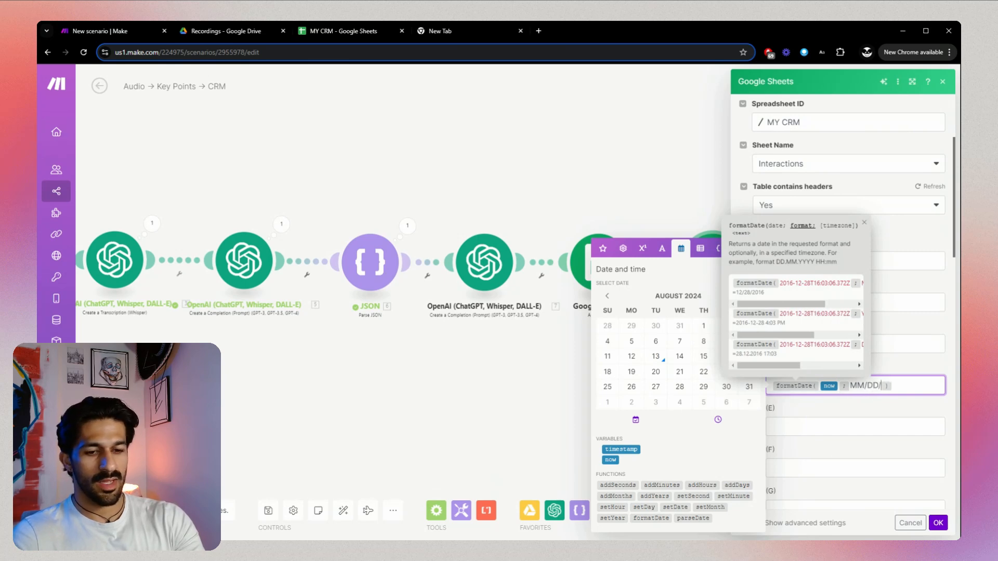
pyautogui.write('YYYY')
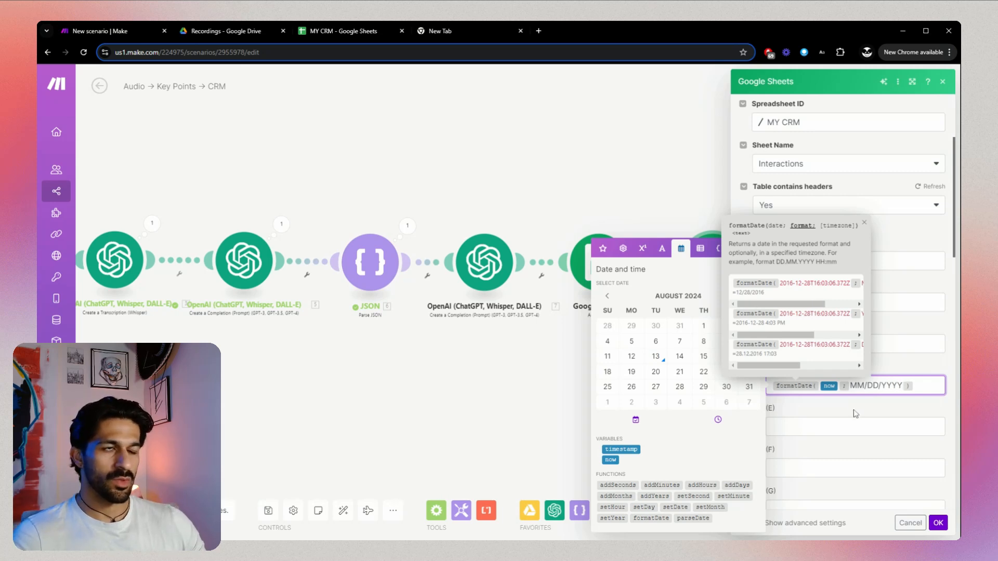
pyautogui.click(872, 413)
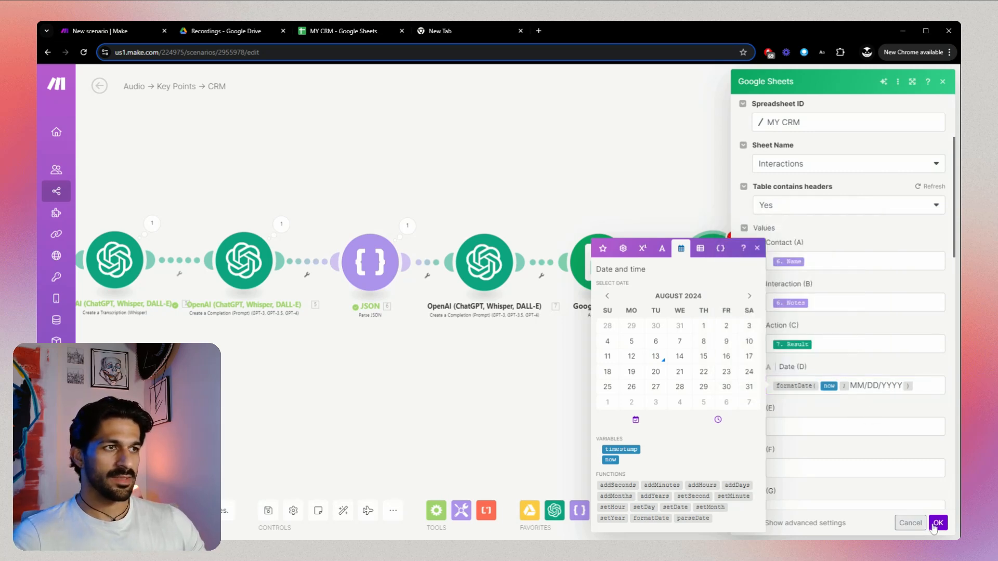
pyautogui.click(938, 523)
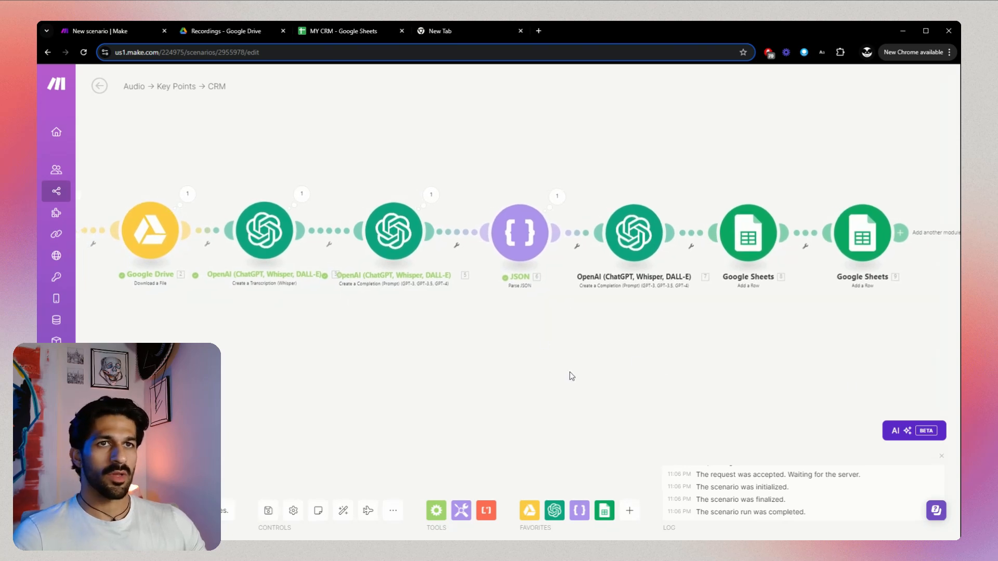
# Choose where the Google Drive Watch Files in a Folder trigger starts, and confirm the setting.
pyautogui.scroll(-3, 571, 376)
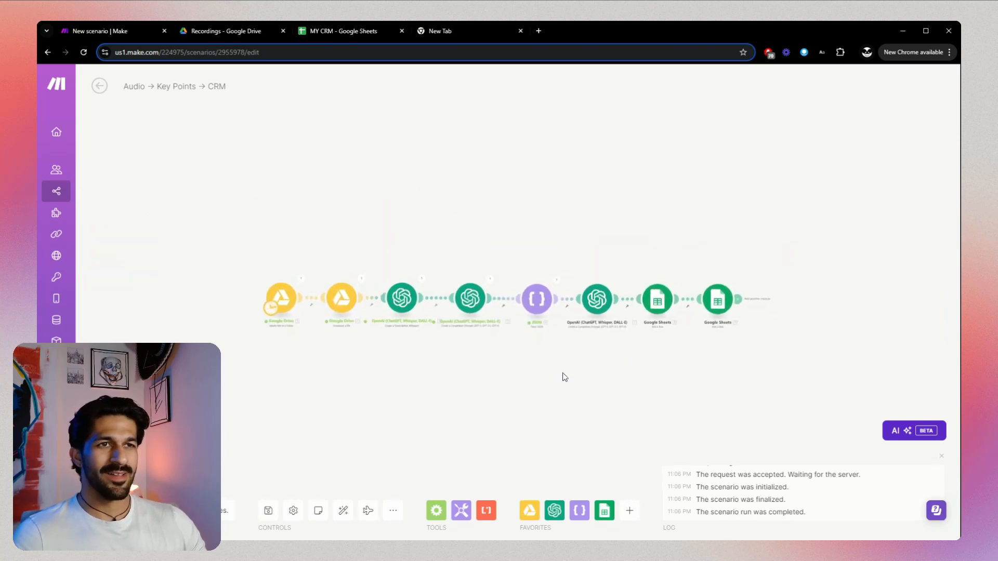
pyautogui.scroll(3, 563, 374)
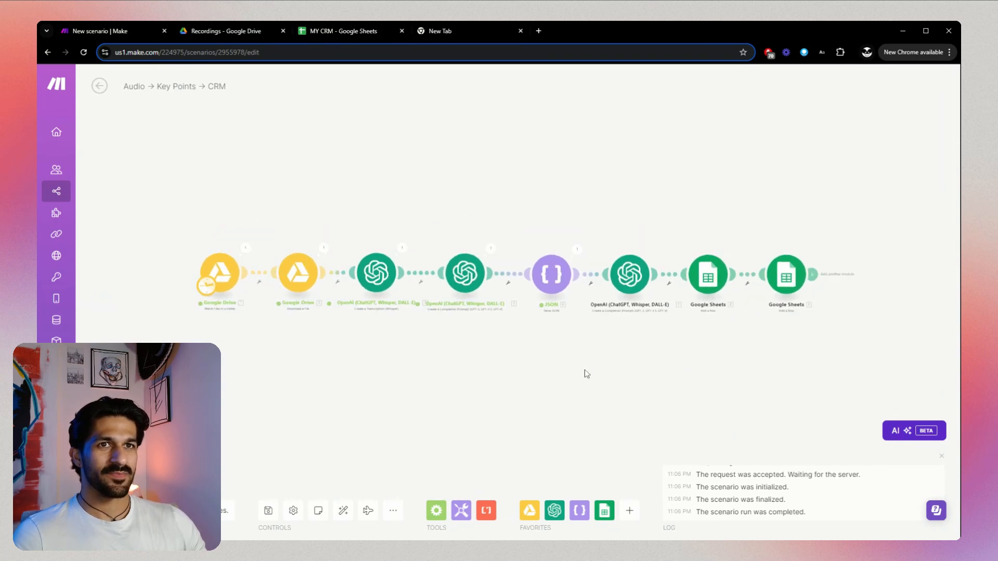
pyautogui.rightClick(222, 273)
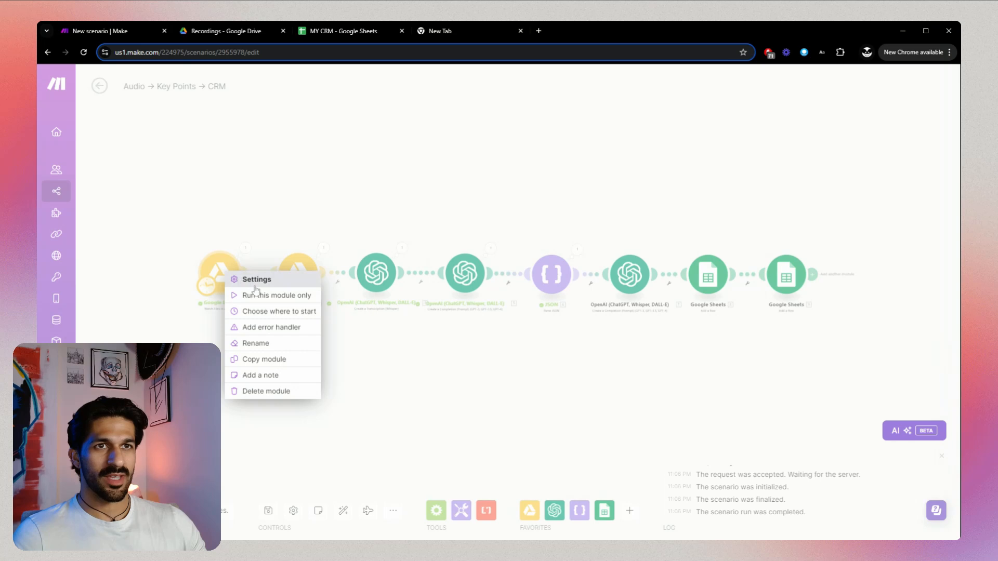
pyautogui.click(294, 311)
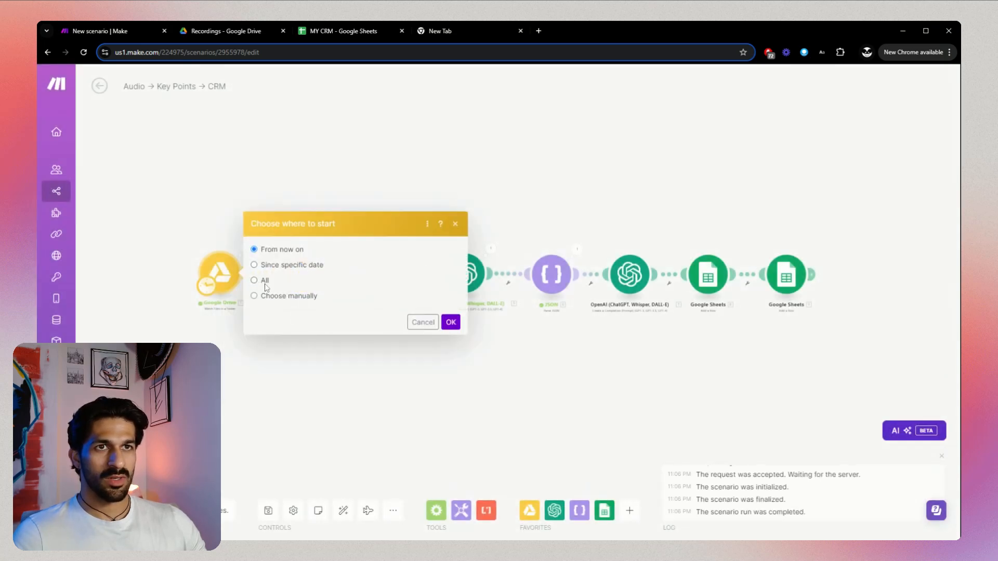
pyautogui.click(450, 322)
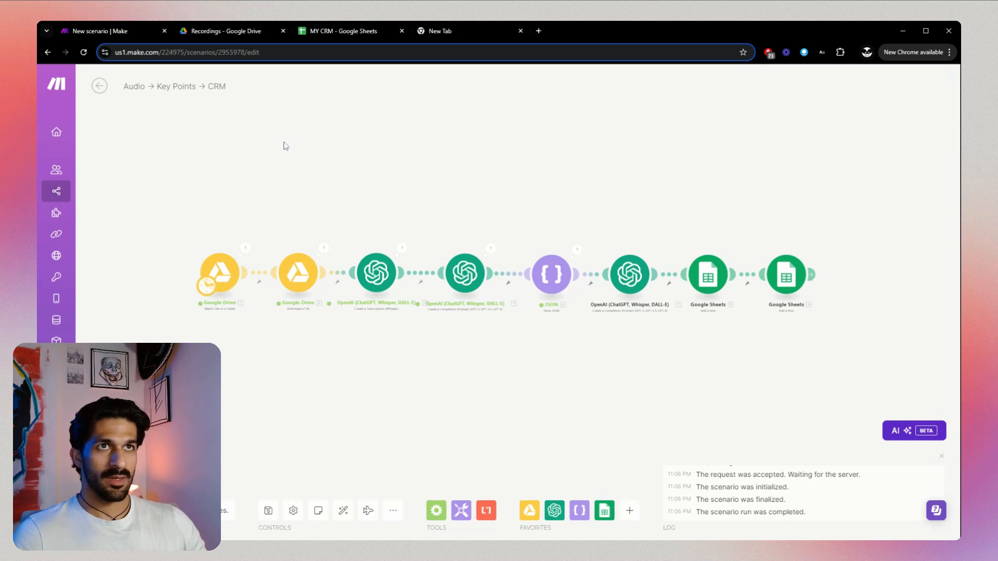
# Check the MY CRM People sheet and the Recordings folder in Google Drive, and run the Make scenario once.
pyautogui.click(348, 40)
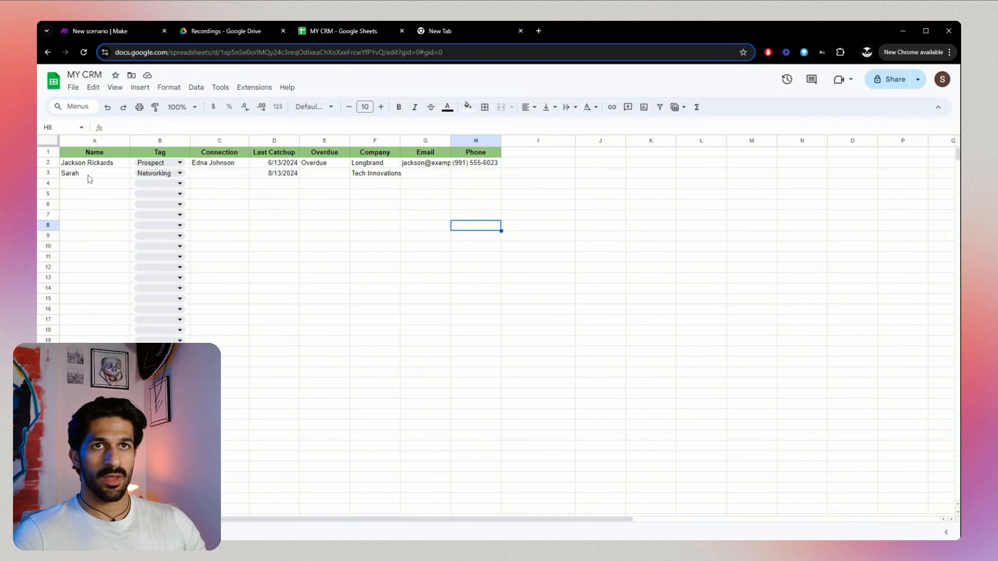
pyautogui.click(214, 30)
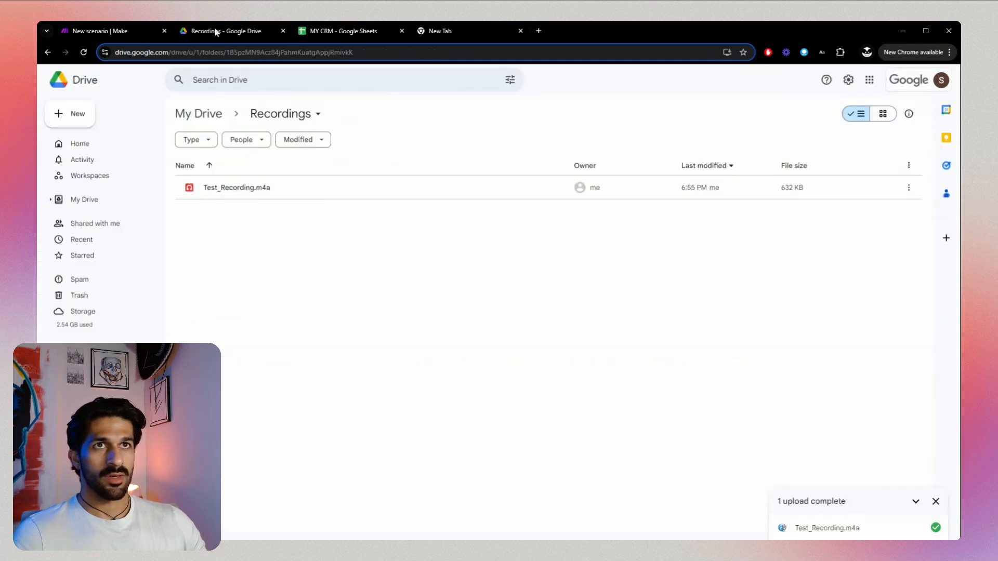
pyautogui.click(99, 31)
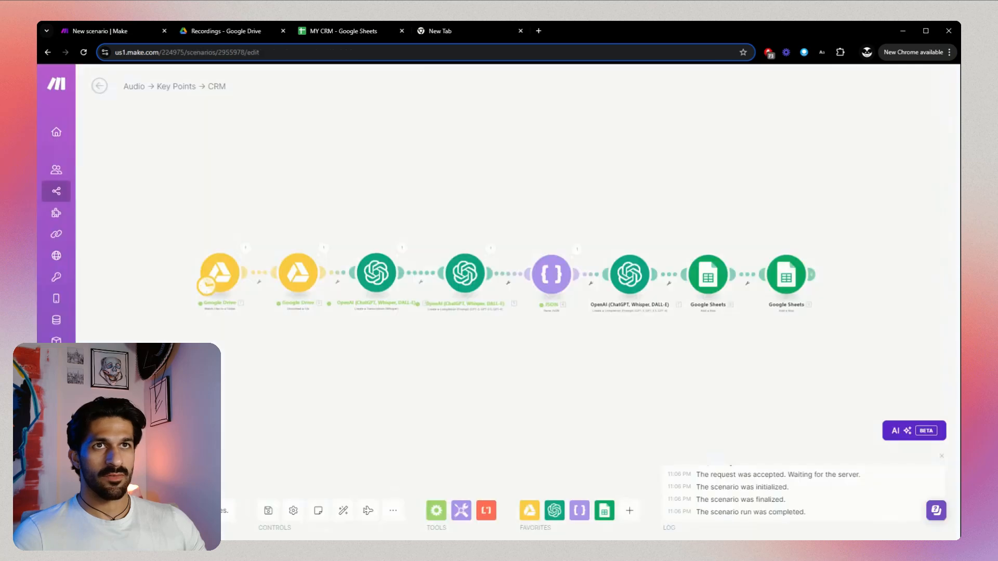
pyautogui.click(117, 511)
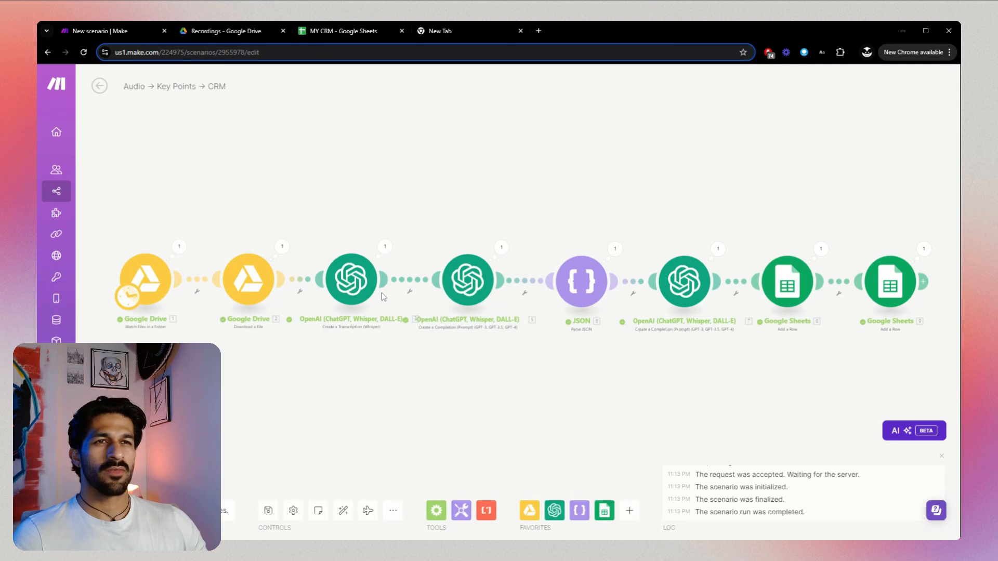
# Examine the last catchup, company, email and phone cells of row 4 in MY CRM's People sheet.
pyautogui.click(372, 38)
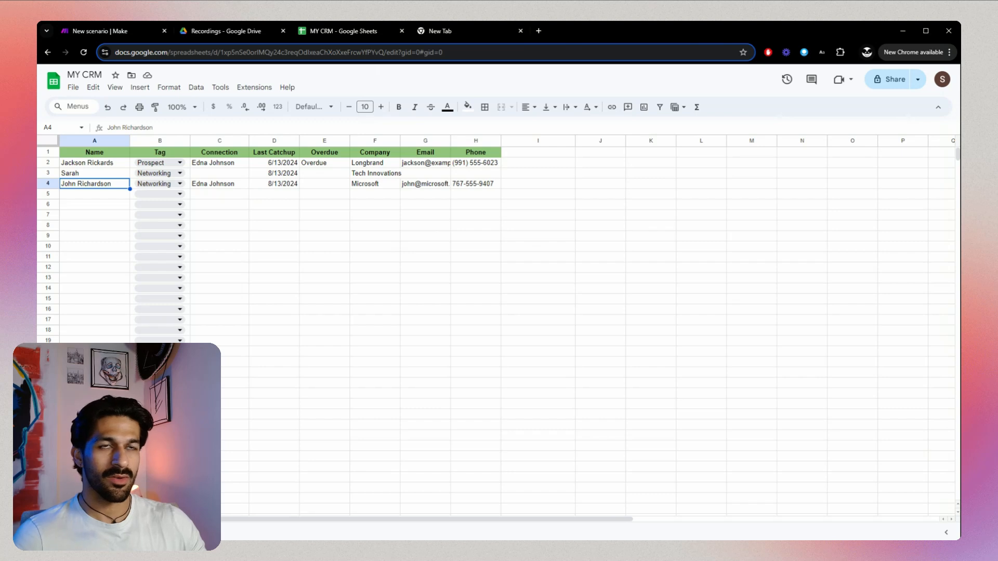
pyautogui.click(288, 187)
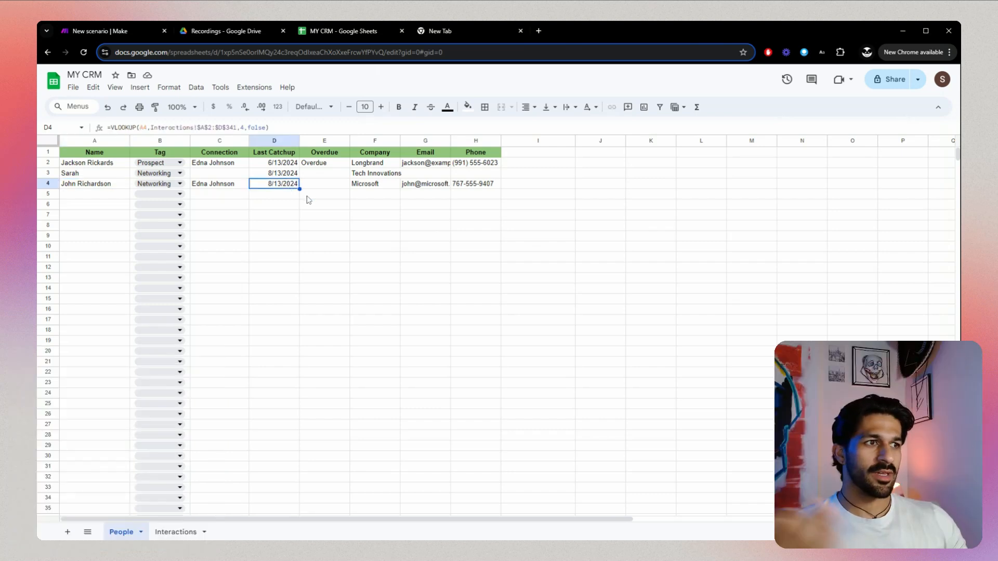
pyautogui.click(363, 189)
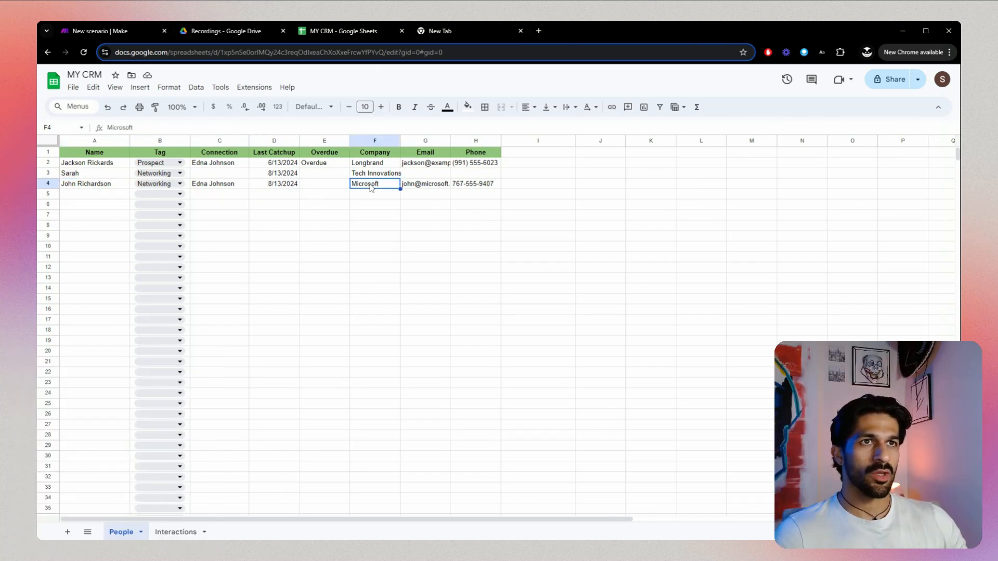
pyautogui.click(423, 188)
pyautogui.click(469, 188)
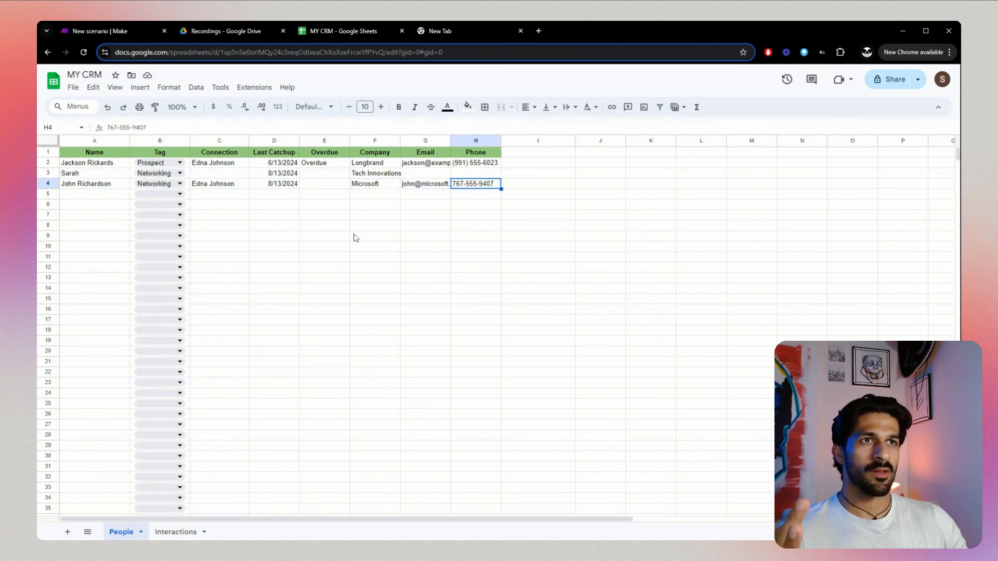
# Examine the contact, interaction notes and suggested actions in row 4 of the Interactions sheet.
pyautogui.click(185, 532)
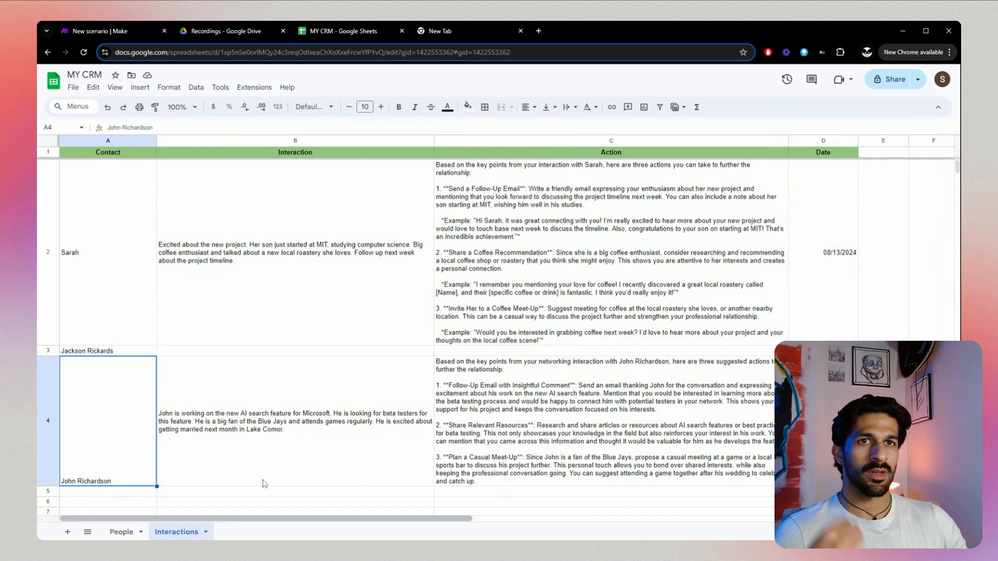
pyautogui.scroll(-1, 258, 474)
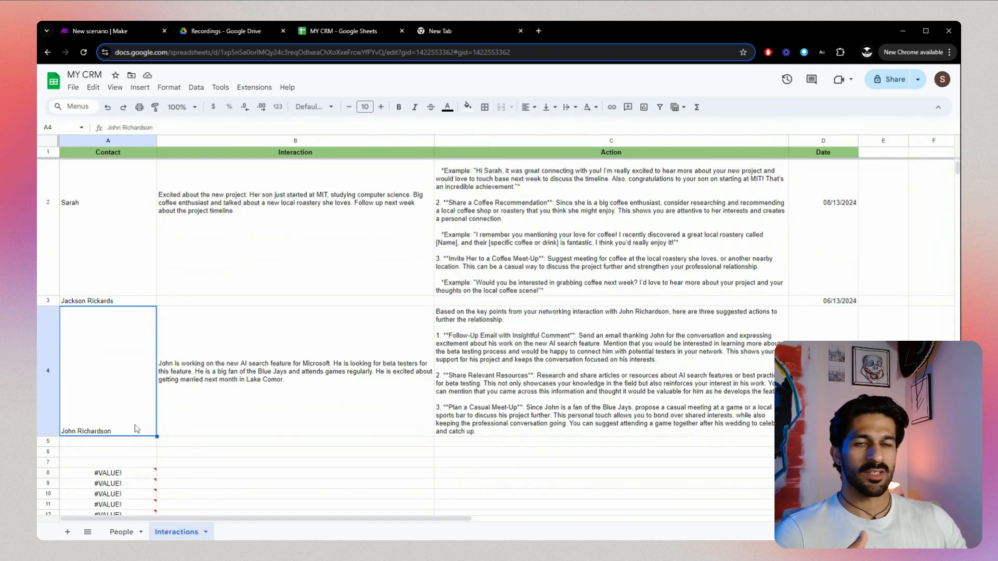
pyautogui.scroll(1, 137, 428)
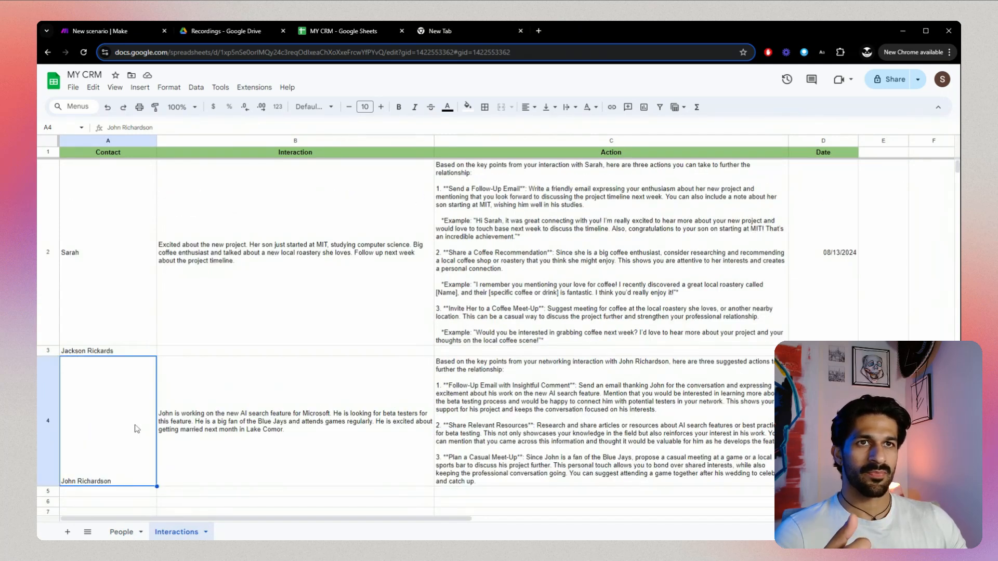
pyautogui.click(297, 430)
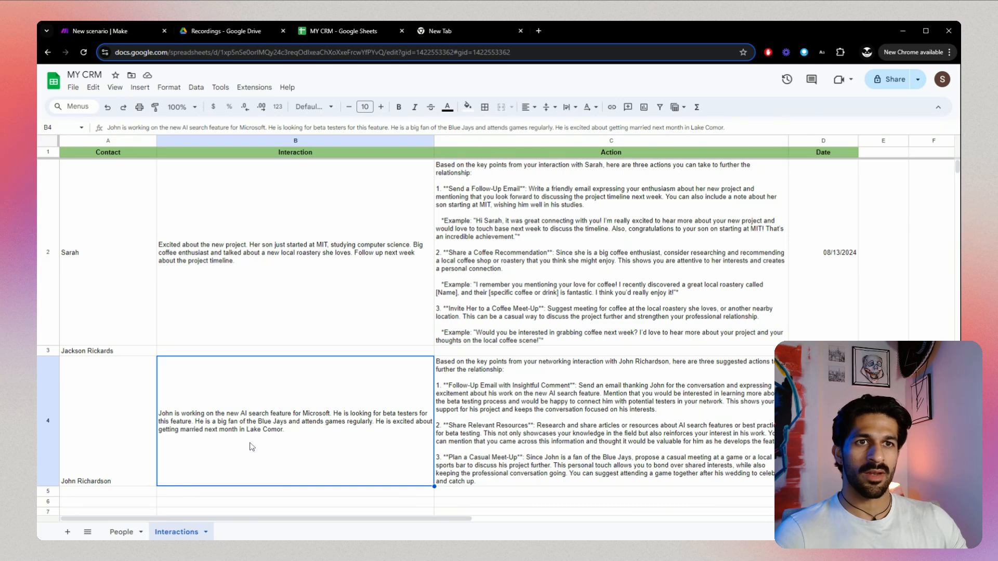
pyautogui.click(653, 445)
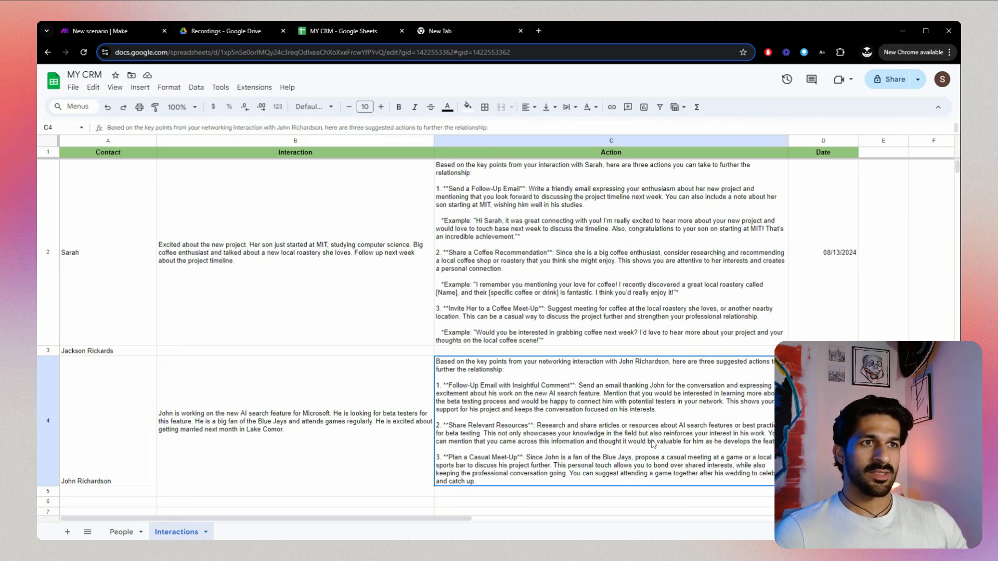